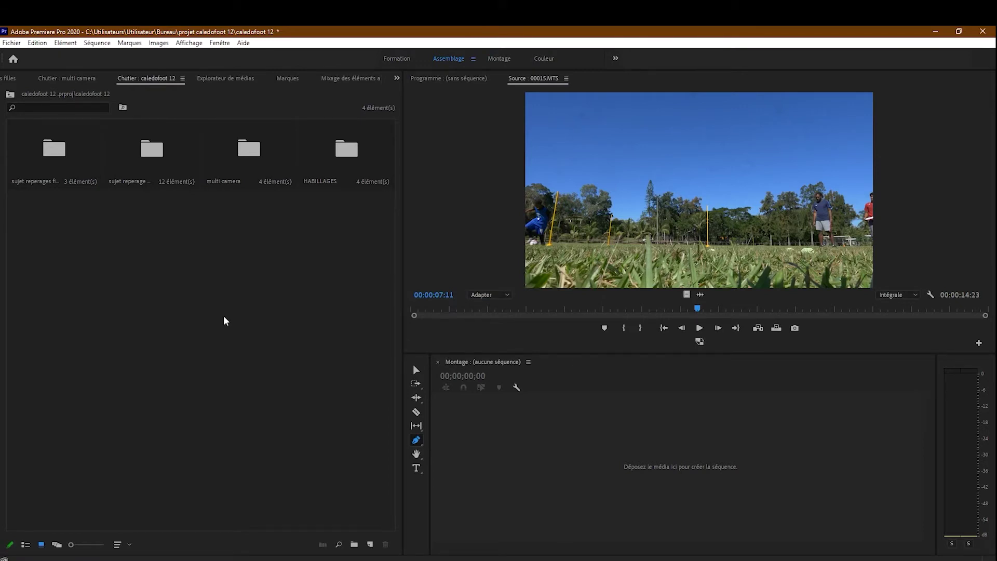
Create a new bin named SEQUENCE CAMERAS inside the multi camera bin.
{"action": "double_click", "coordinate": [245, 157]}
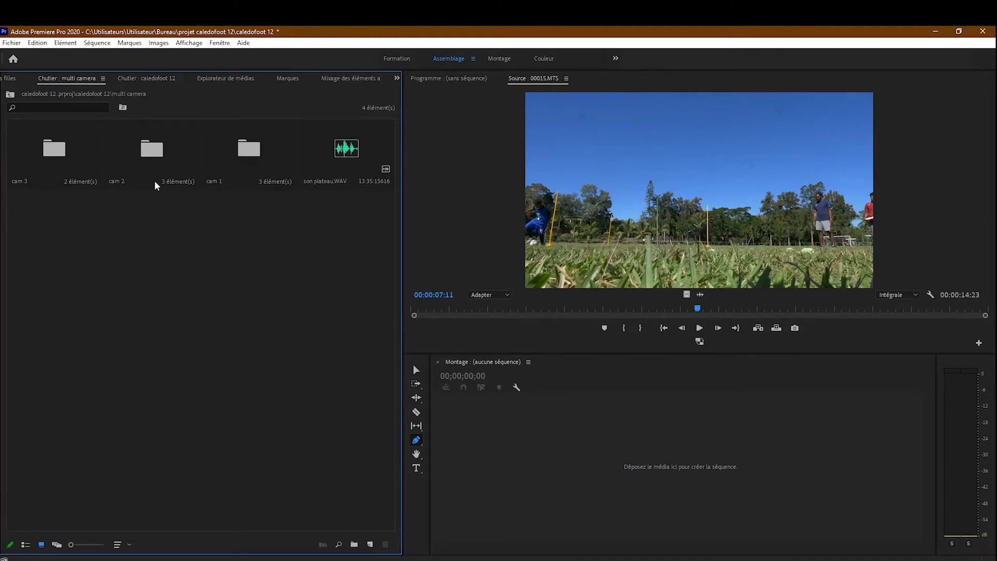
{"action": "double_click", "coordinate": [33, 156]}
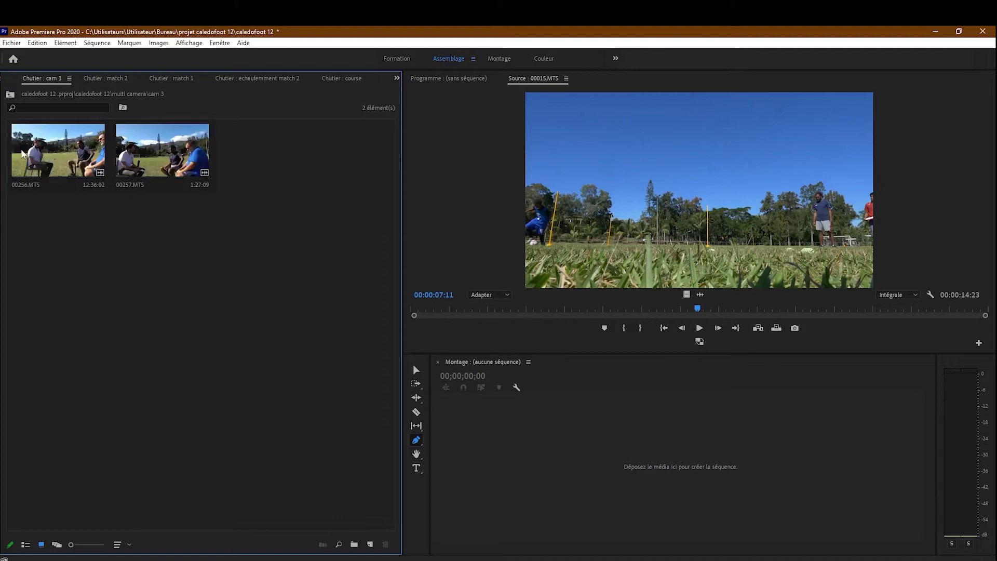
{"action": "left_click", "coordinate": [10, 94]}
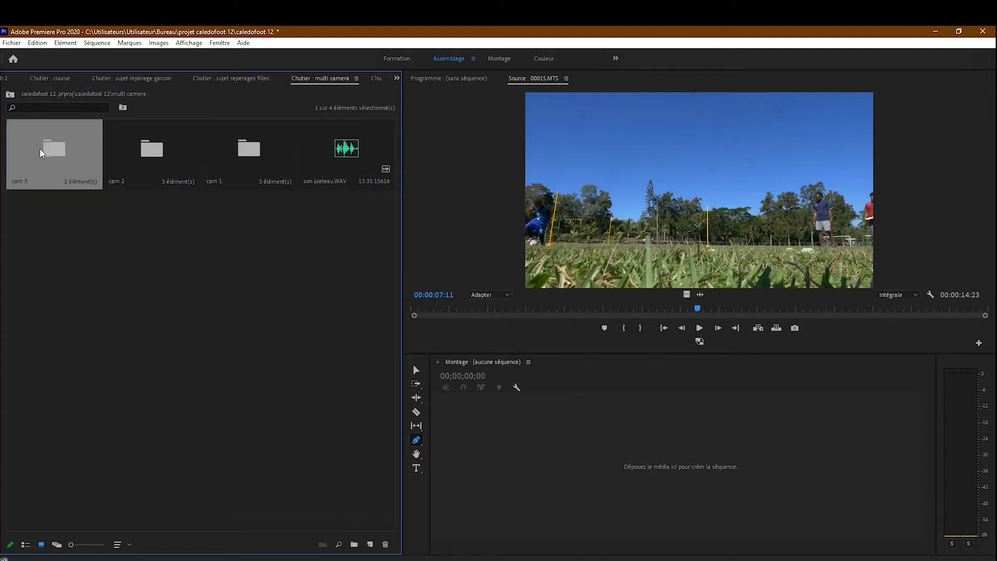
{"action": "right_click", "coordinate": [66, 242]}
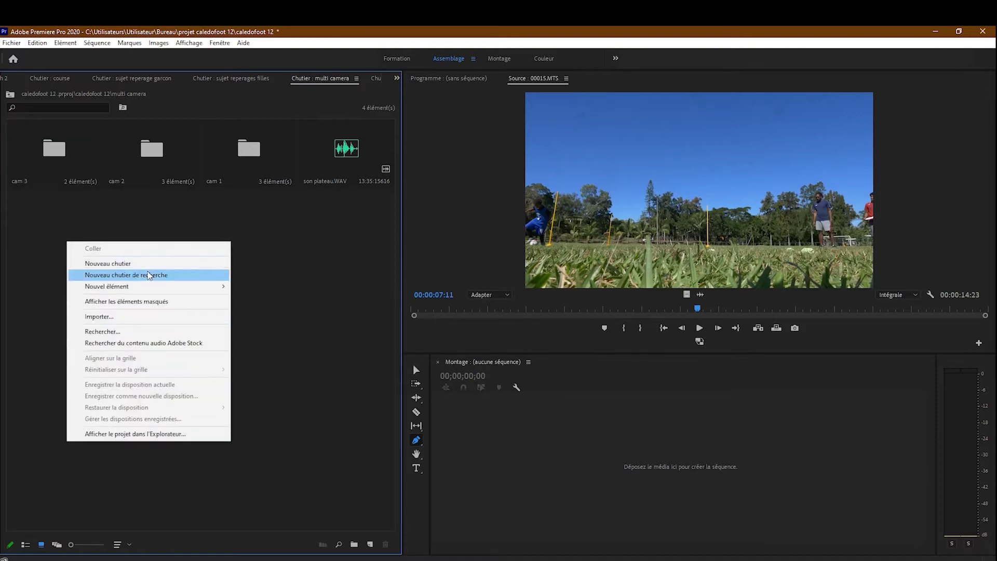
{"action": "left_click", "coordinate": [155, 264]}
{"action": "type", "text": "SE"}
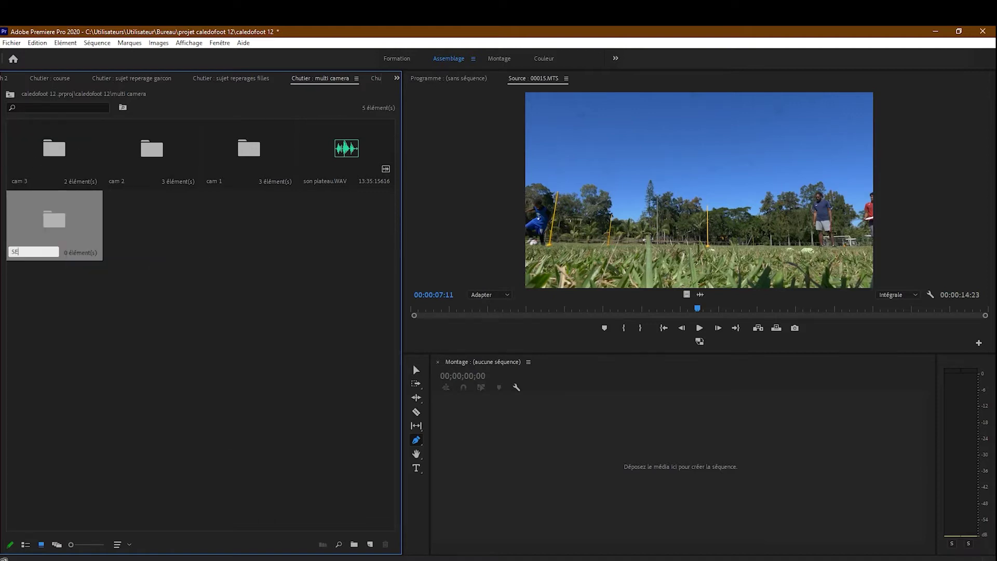
{"action": "type", "text": "QUENCE CAMERA"}
{"action": "key", "text": "Tab"}
{"action": "left_click", "coordinate": [318, 222]}
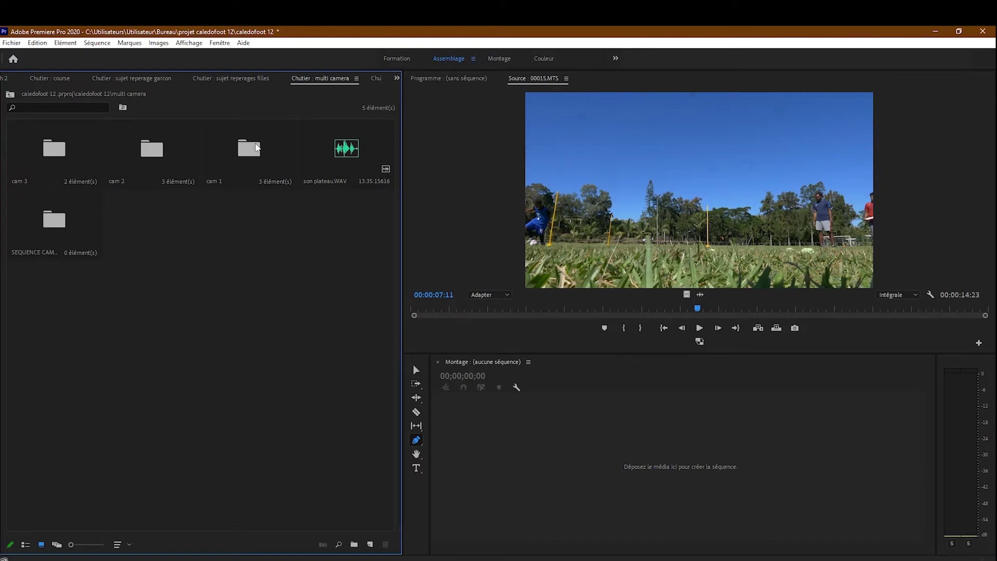
Create a new sequence from the clip P1000066.MP4 in the cam 1 bin.
{"action": "double_click", "coordinate": [241, 153]}
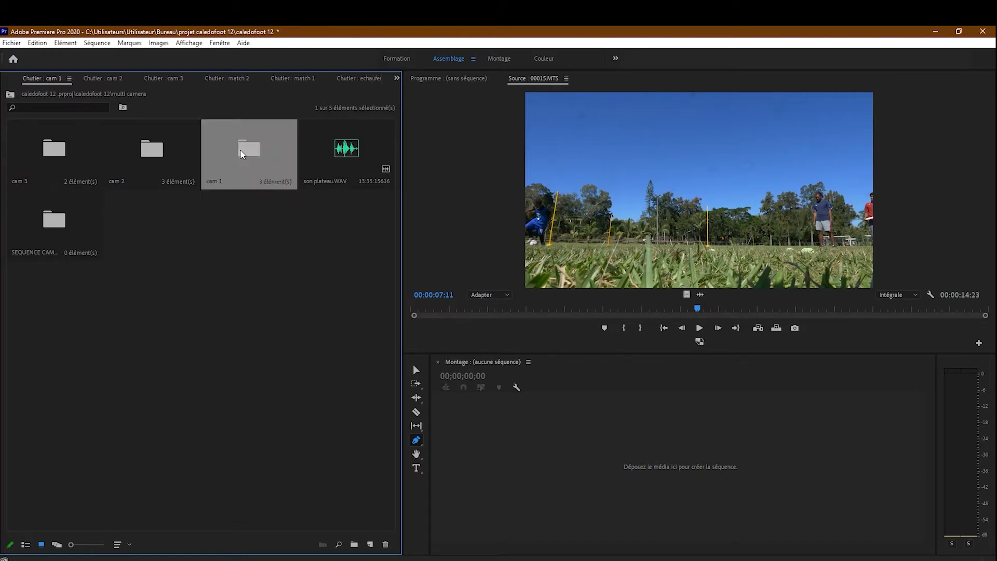
{"action": "right_click", "coordinate": [32, 162]}
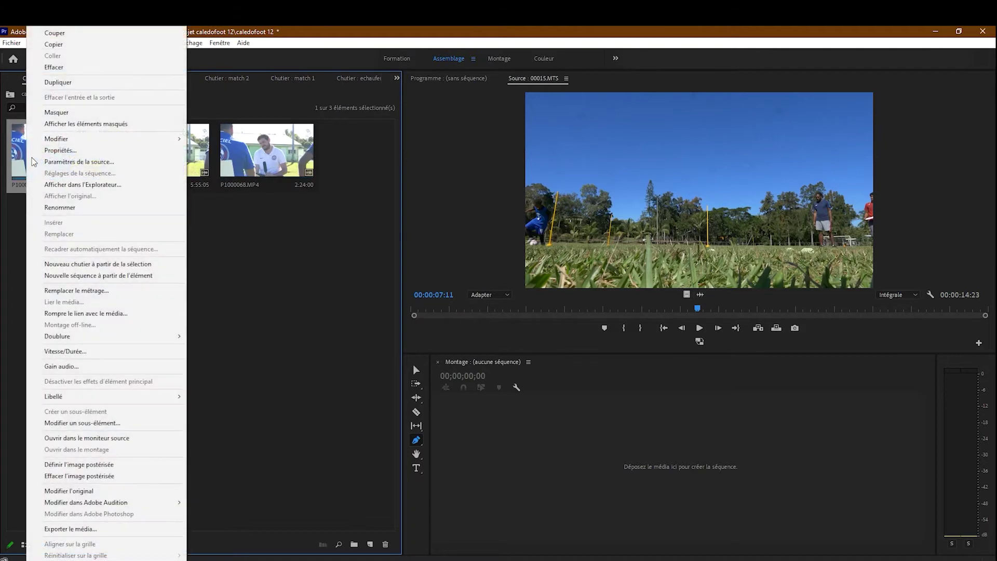
{"action": "left_click", "coordinate": [260, 244]}
{"action": "right_click", "coordinate": [47, 168]}
{"action": "left_click", "coordinate": [16, 152]}
{"action": "right_click", "coordinate": [16, 152]}
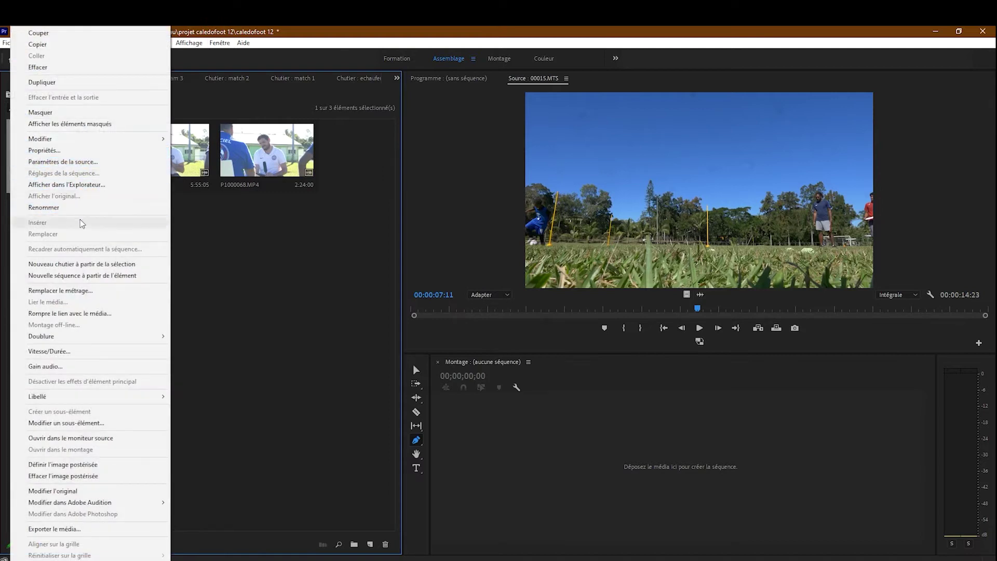
{"action": "left_click", "coordinate": [113, 276]}
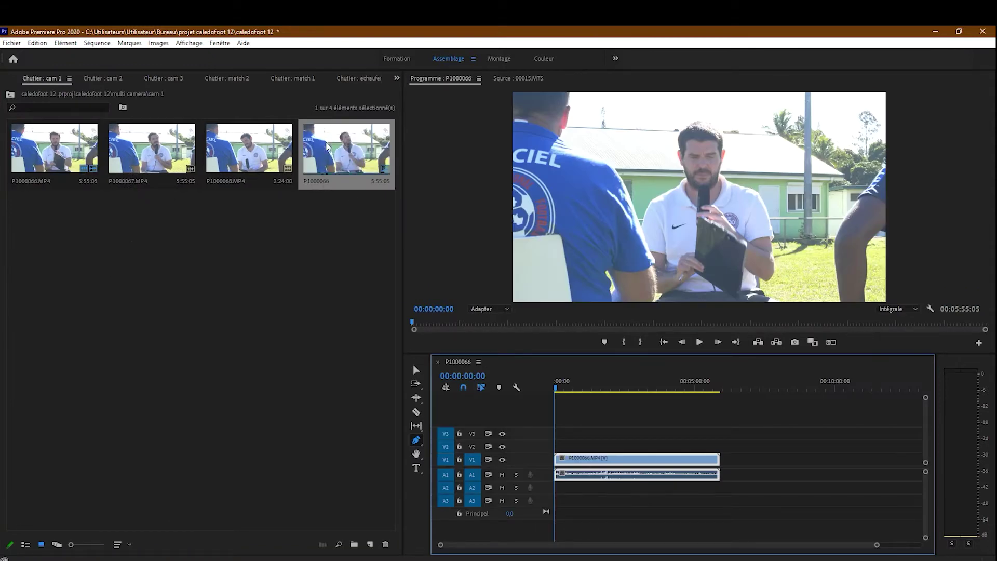
Rename the new P1000066 sequence in the cam 1 bin as CAM 1.
{"action": "left_click", "coordinate": [318, 181]}
{"action": "type", "text": "CAM"}
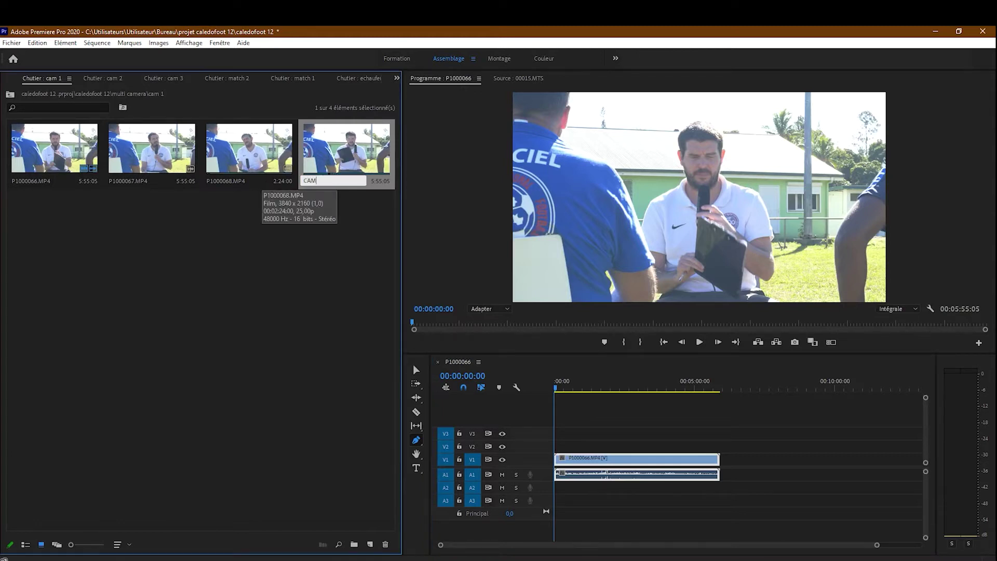
{"action": "type", "text": " 10"}
{"action": "key", "text": "BackSpace"}
{"action": "key", "text": "Return"}
Move the CAM 1 sequence from the cam 1 bin into the SEQUENCE CAMERAS bin.
{"action": "left_click", "coordinate": [314, 150]}
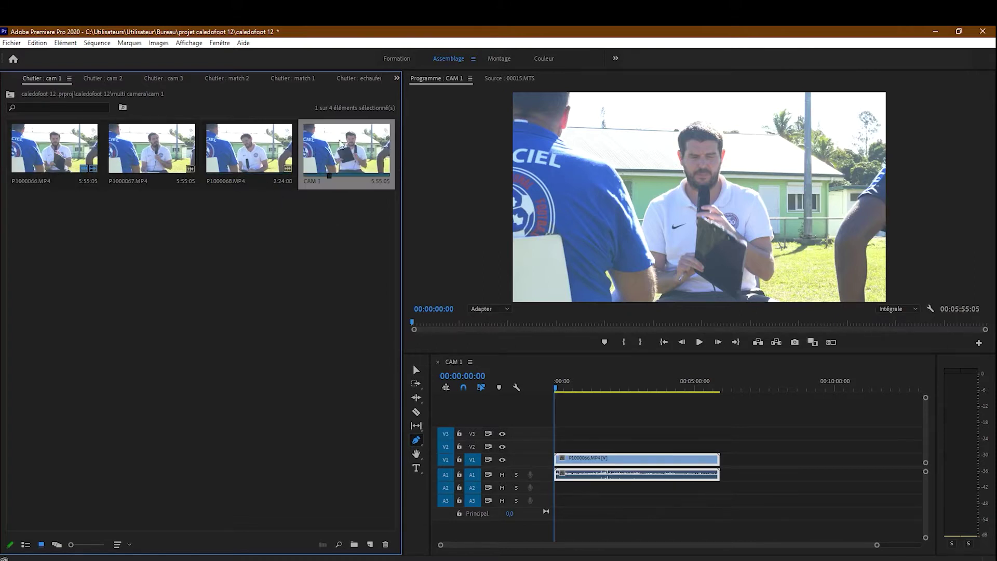
{"action": "key", "text": "Delete"}
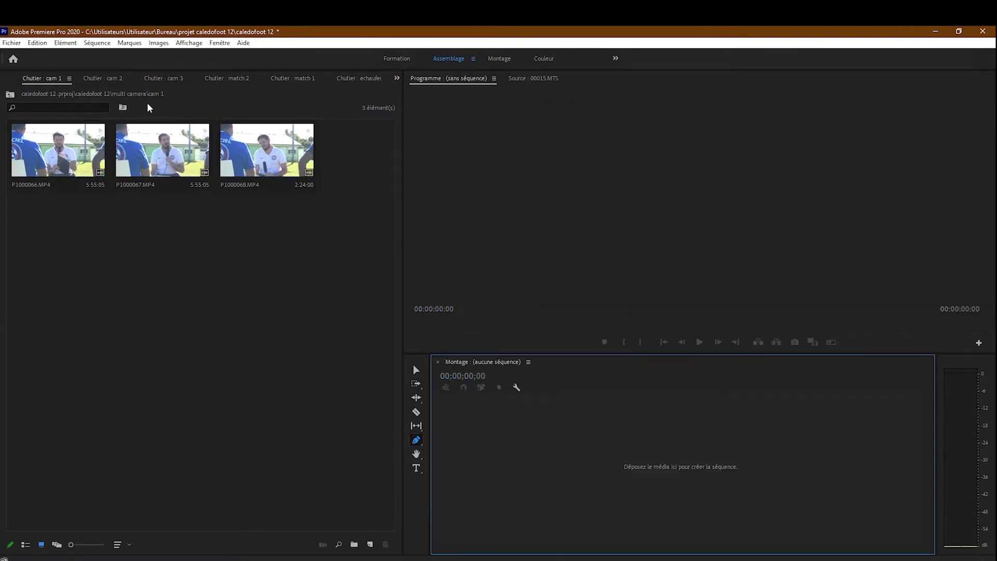
{"action": "left_click", "coordinate": [10, 95]}
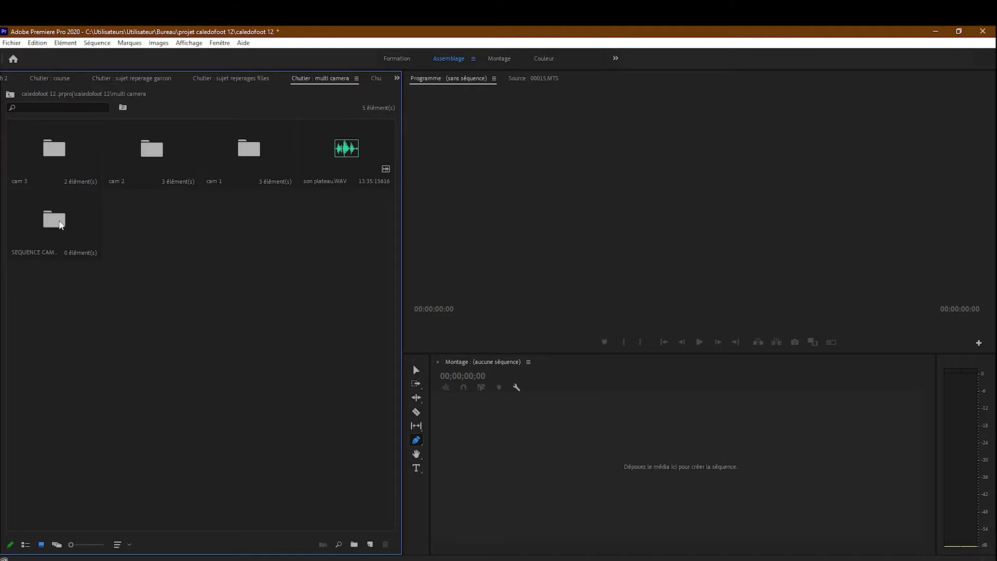
{"action": "double_click", "coordinate": [54, 220]}
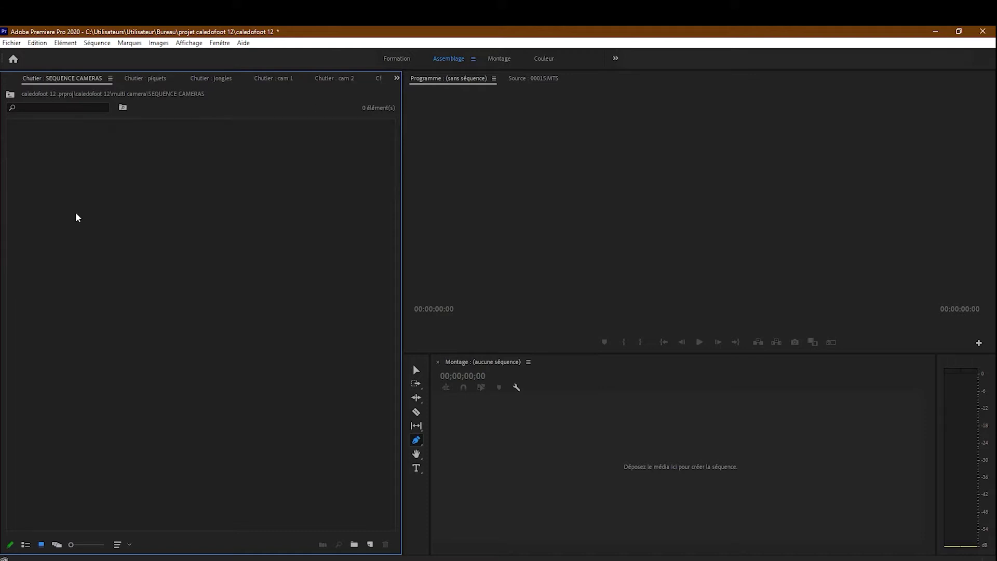
{"action": "key", "text": "ctrl+v"}
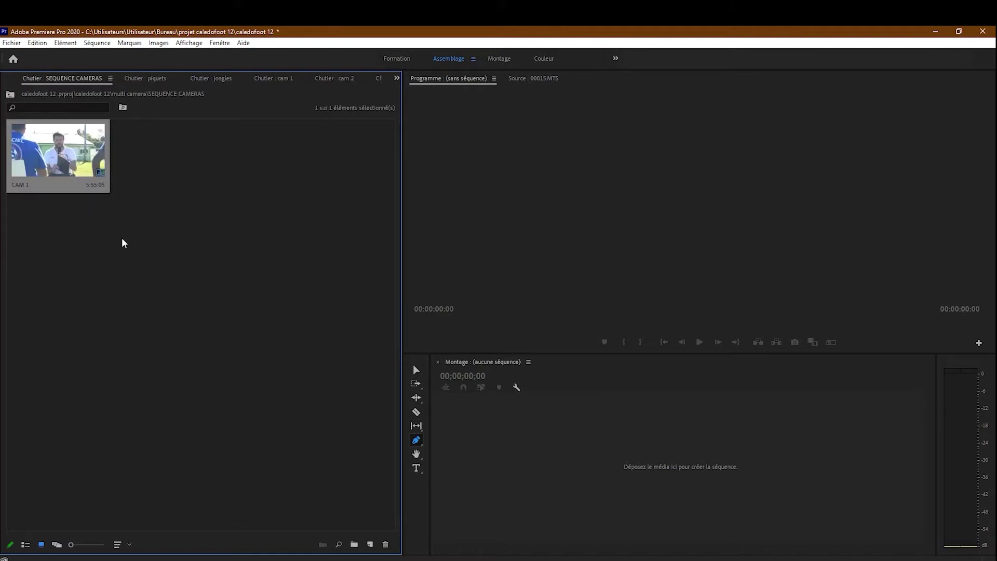
Open the CAM 1 sequence and append P1000067.MP4 and P1000068.MP4 after the first clip.
{"action": "left_click", "coordinate": [11, 94]}
{"action": "double_click", "coordinate": [73, 216]}
{"action": "double_click", "coordinate": [57, 151]}
{"action": "left_click", "coordinate": [10, 94]}
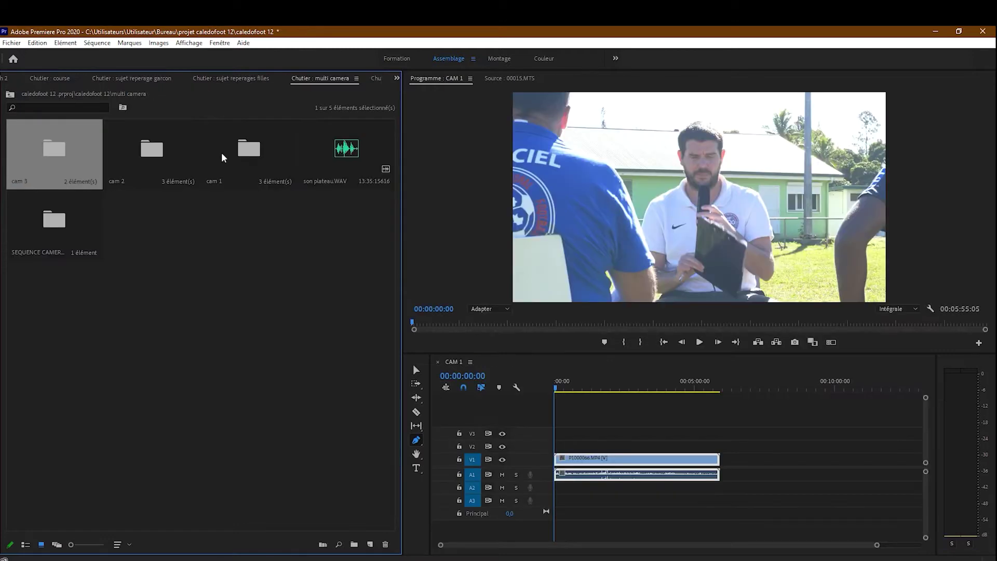
{"action": "double_click", "coordinate": [241, 153]}
{"action": "left_click", "coordinate": [133, 161]}
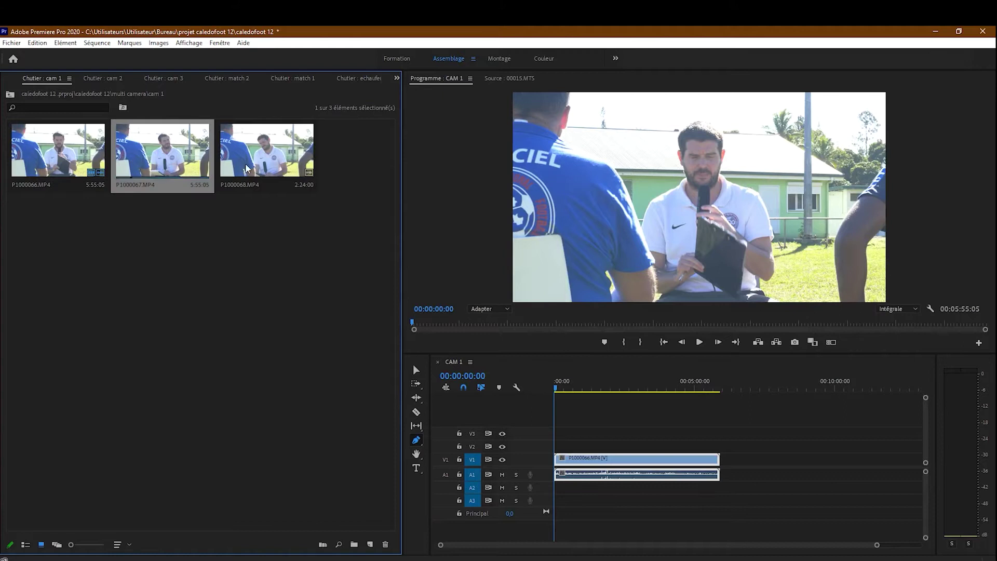
{"action": "left_click_drag", "start_coordinate": [174, 156], "coordinate": [727, 459]}
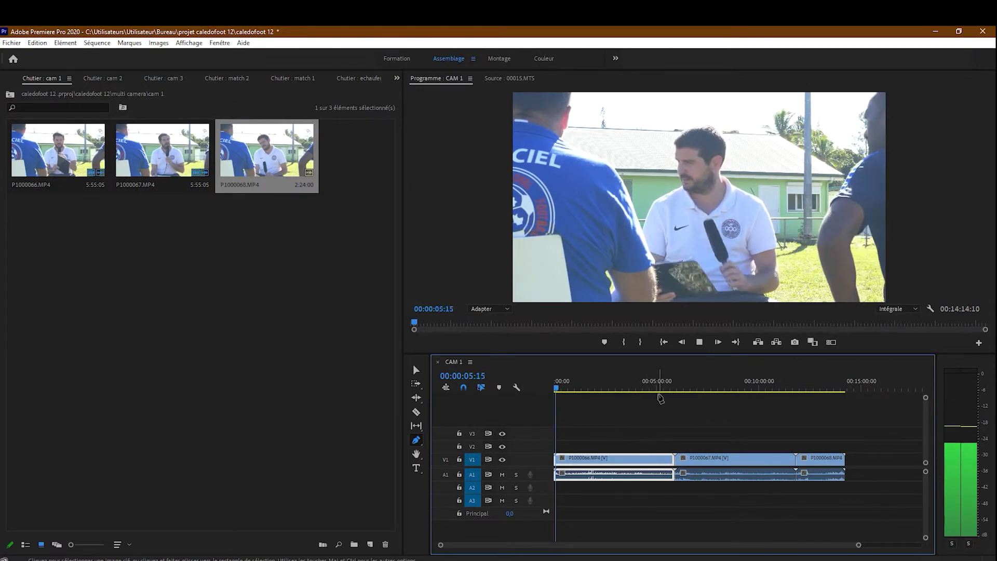
{"action": "key", "text": "space"}
Build a CAM 2 sequence in the SEQUENCE CAMERAS bin from the three cam 2 clips, starting with P2370514.MP4.
{"action": "left_click", "coordinate": [11, 95]}
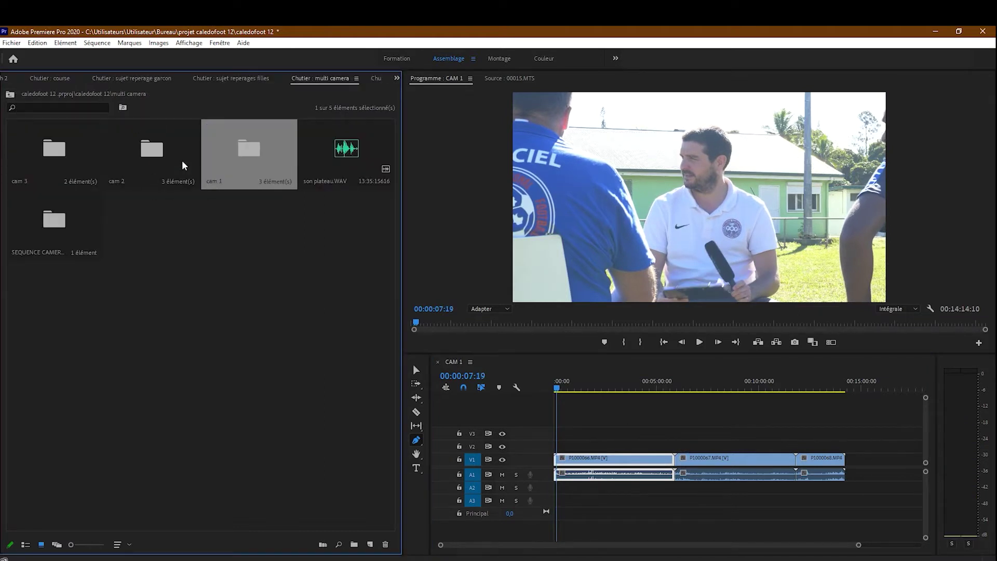
{"action": "double_click", "coordinate": [156, 160]}
{"action": "right_click", "coordinate": [80, 151]}
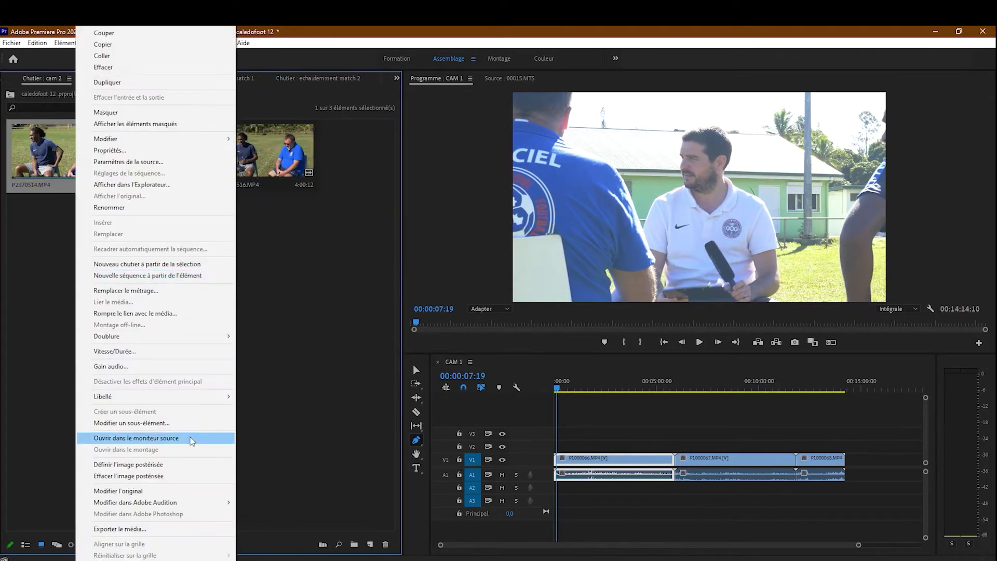
{"action": "left_click", "coordinate": [151, 274]}
{"action": "left_click", "coordinate": [324, 181]}
{"action": "right_click", "coordinate": [324, 182]}
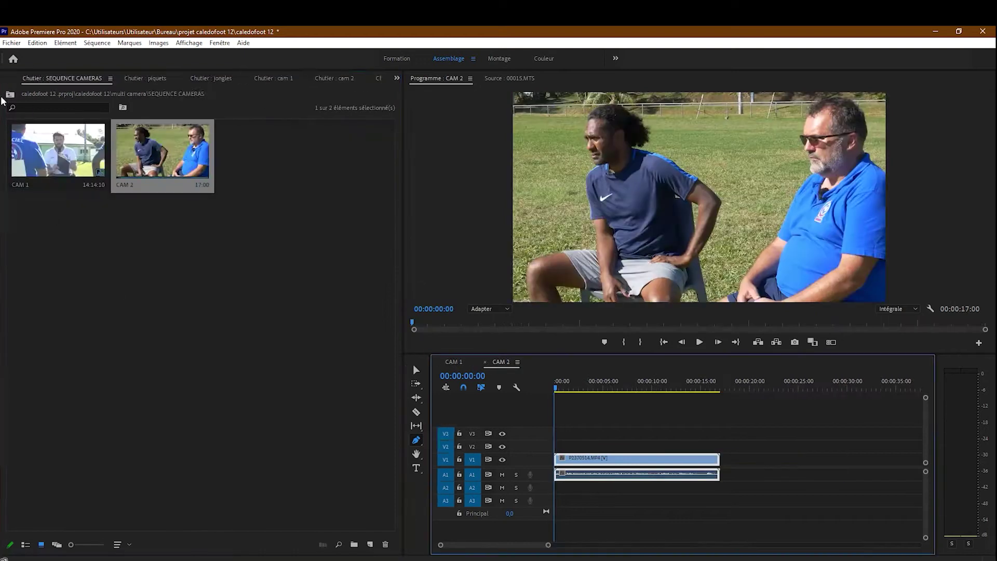
{"action": "left_click_drag", "start_coordinate": [163, 155], "coordinate": [725, 466]}
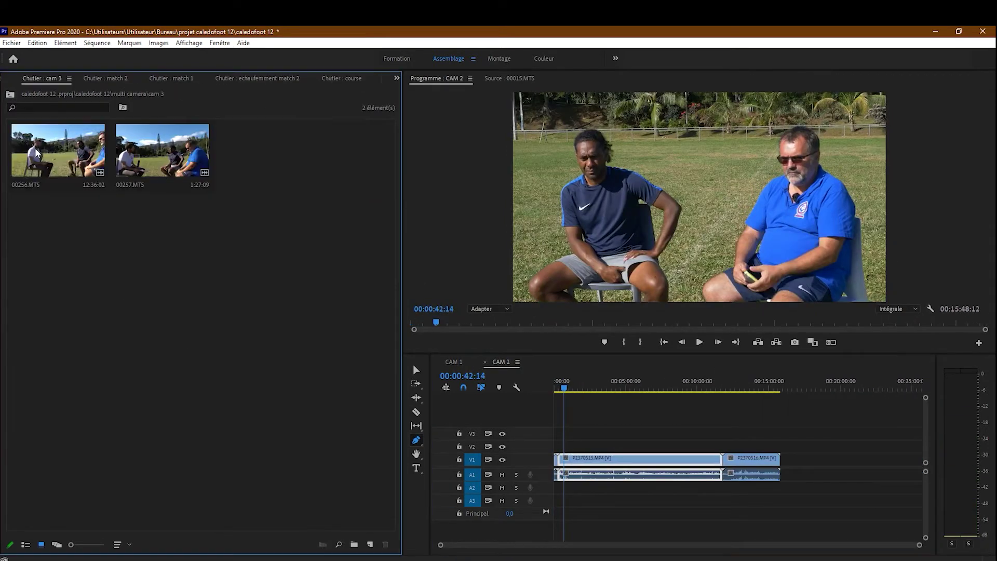
Build a CAM3 sequence in the SEQUENCE CAMERAS bin from the cam 3 clips, starting with 00256.MTS.
{"action": "right_click", "coordinate": [58, 151]}
{"action": "left_click", "coordinate": [136, 275]}
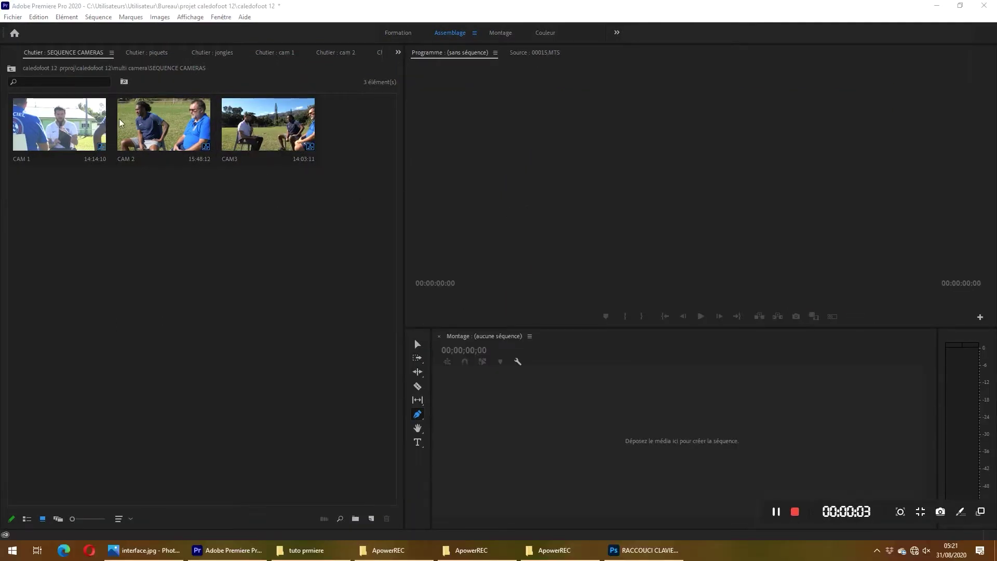
Create a new sequence from the CAM3 sequence in the SEQUENCE CAMERAS bin.
{"action": "left_click", "coordinate": [244, 139]}
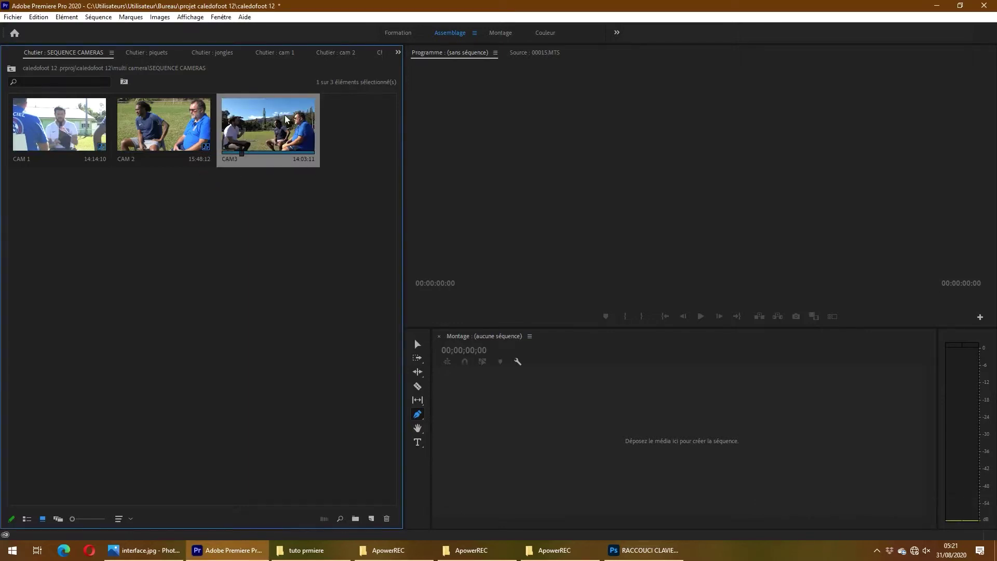
{"action": "right_click", "coordinate": [253, 127]}
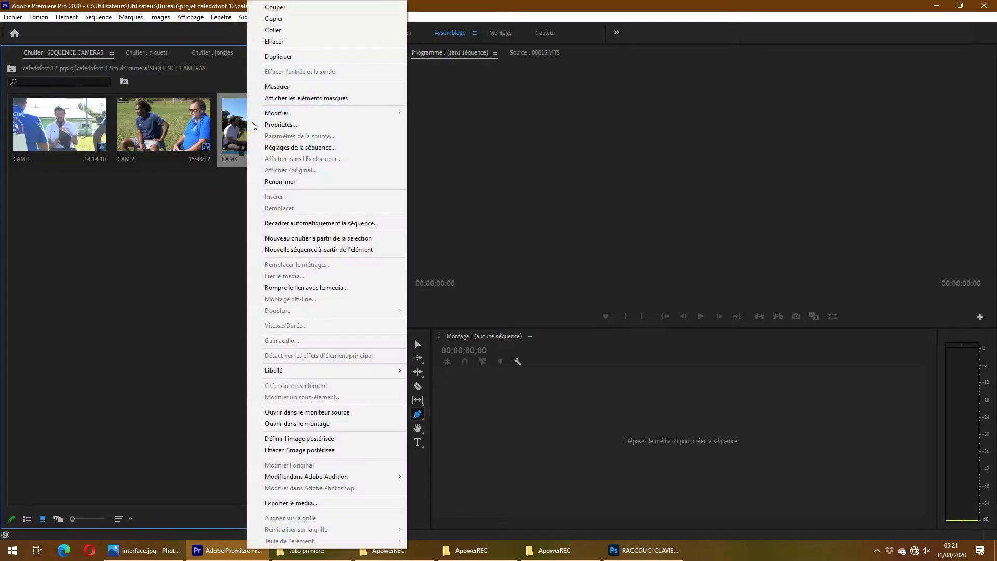
{"action": "left_click", "coordinate": [321, 254]}
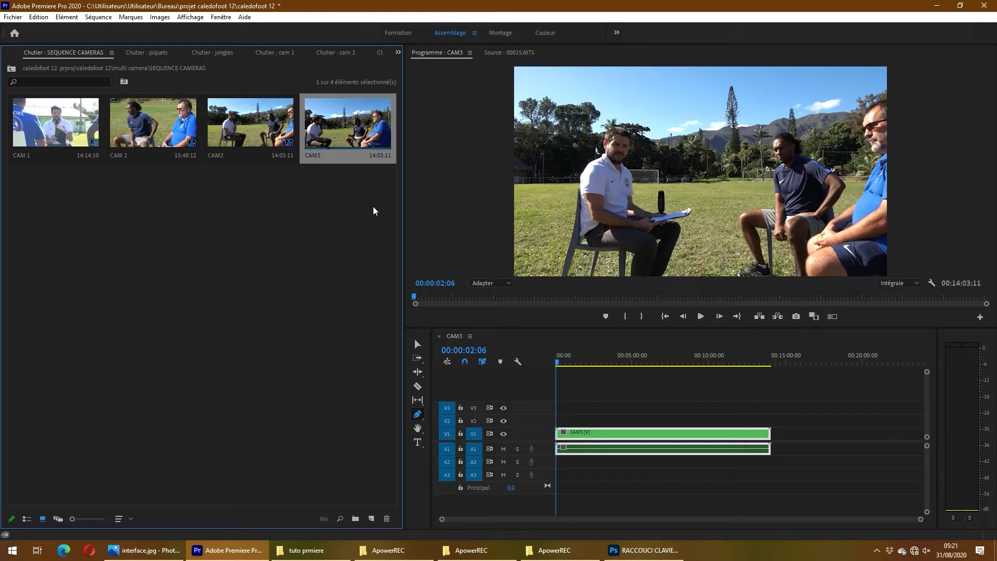
Move the new sequence nesting CAM3 from the SEQUENCE CAMERAS bin up into the multi camera bin.
{"action": "key", "text": "Delete"}
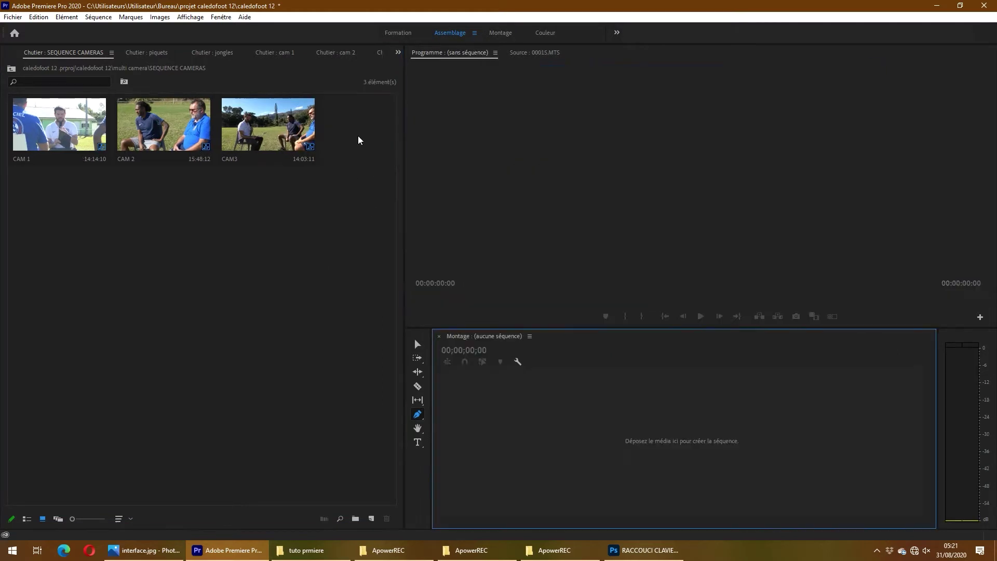
{"action": "left_click", "coordinate": [2, 71]}
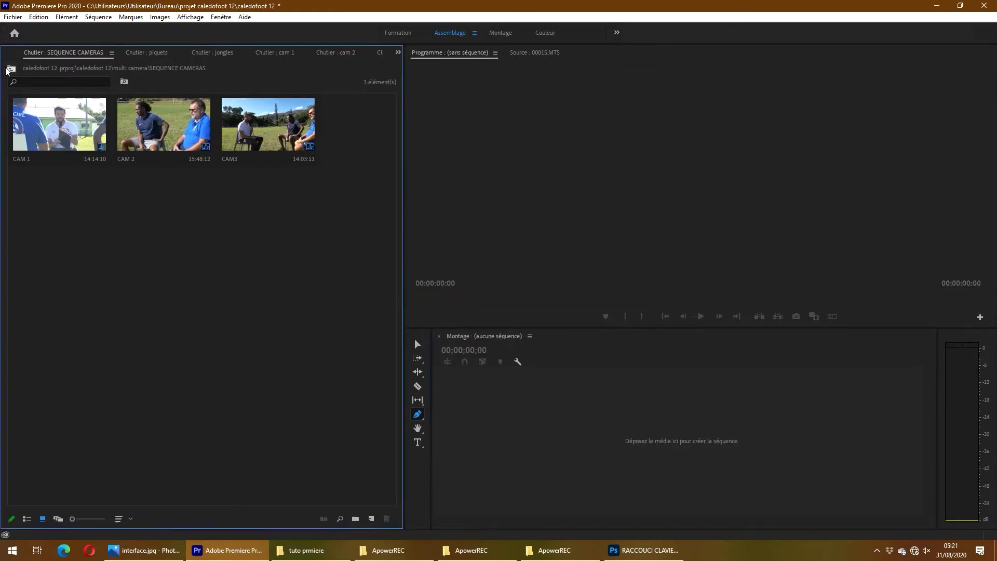
{"action": "left_click", "coordinate": [11, 68]}
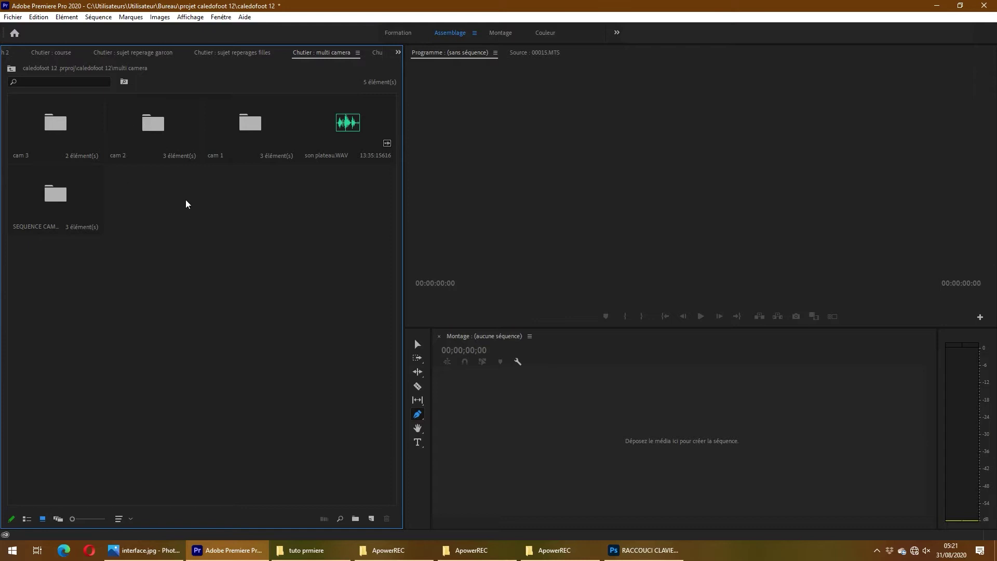
{"action": "key", "text": "ctrl+v"}
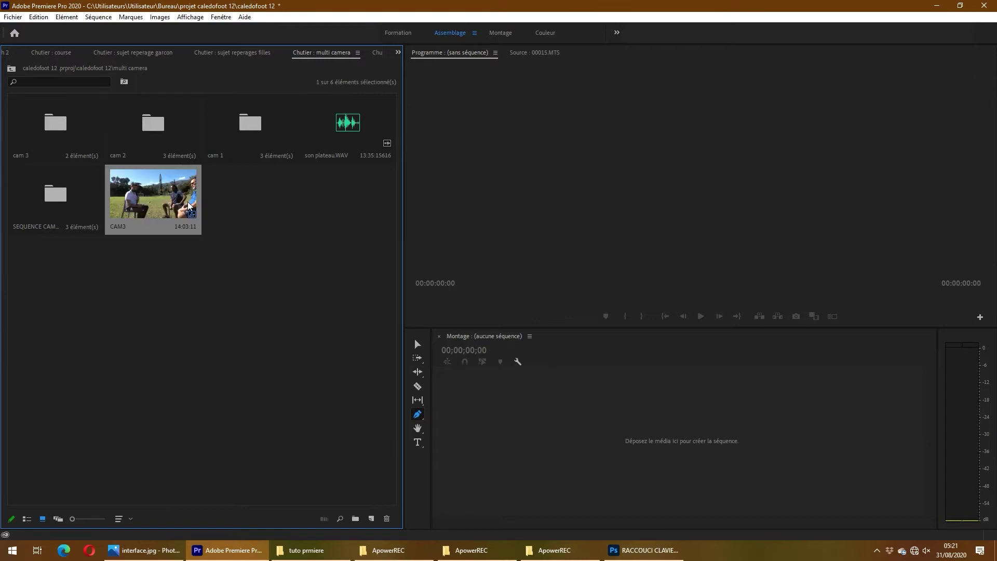
Rename the CAM3 sequence in the multi camera bin as CALLAGE CAMERA.
{"action": "left_click", "coordinate": [125, 227]}
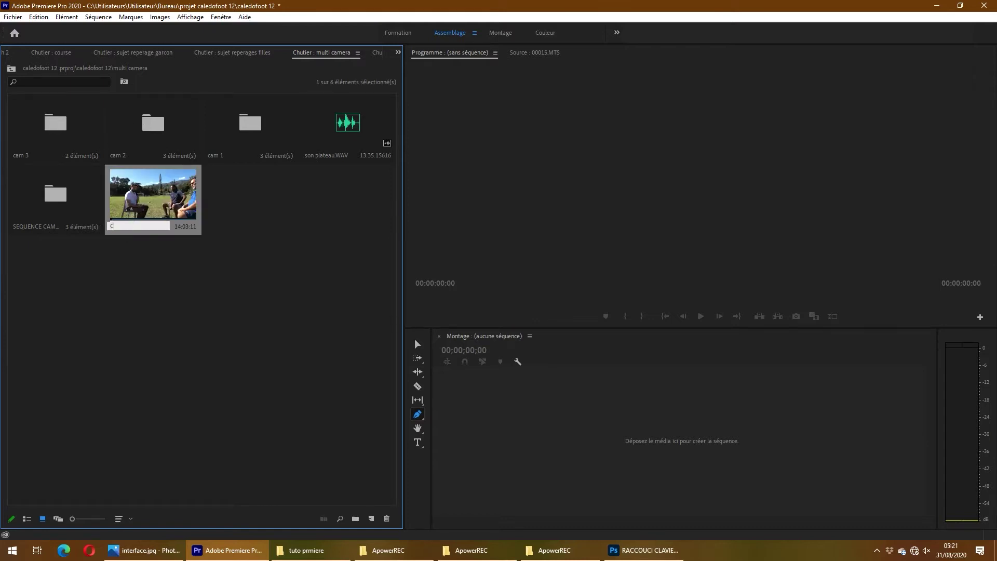
{"action": "type", "text": "CAMERA"}
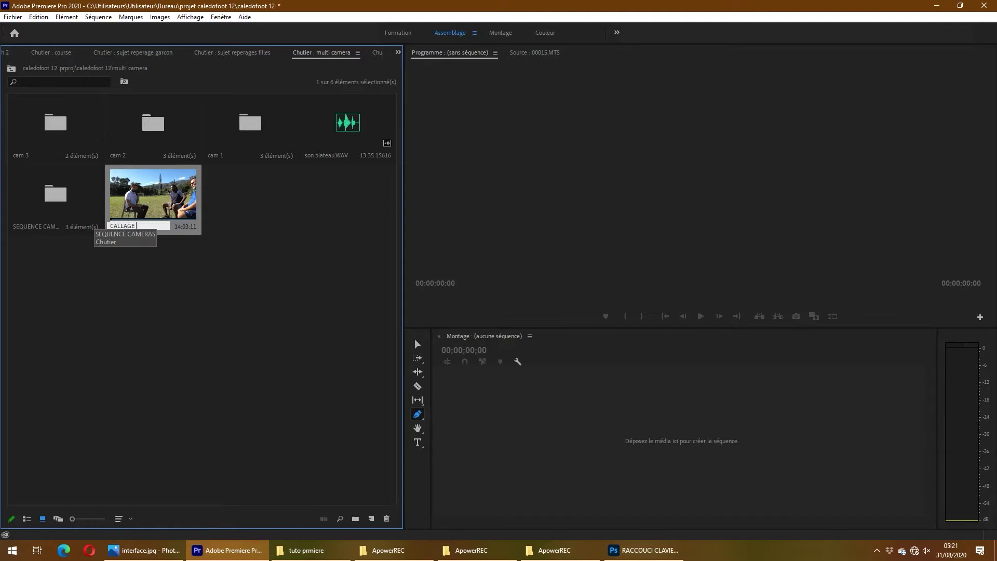
{"action": "key", "text": "Return"}
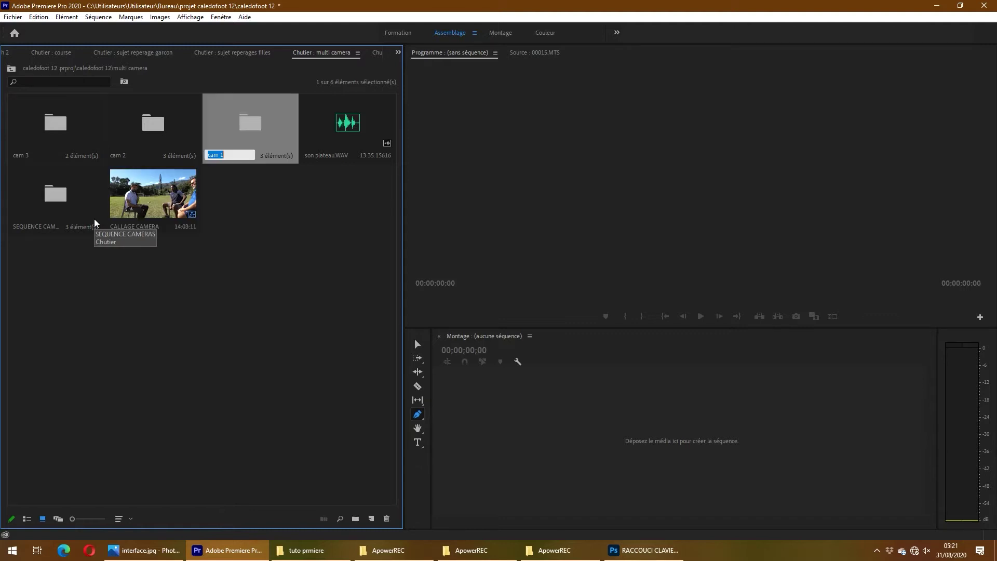
{"action": "left_click", "coordinate": [178, 207]}
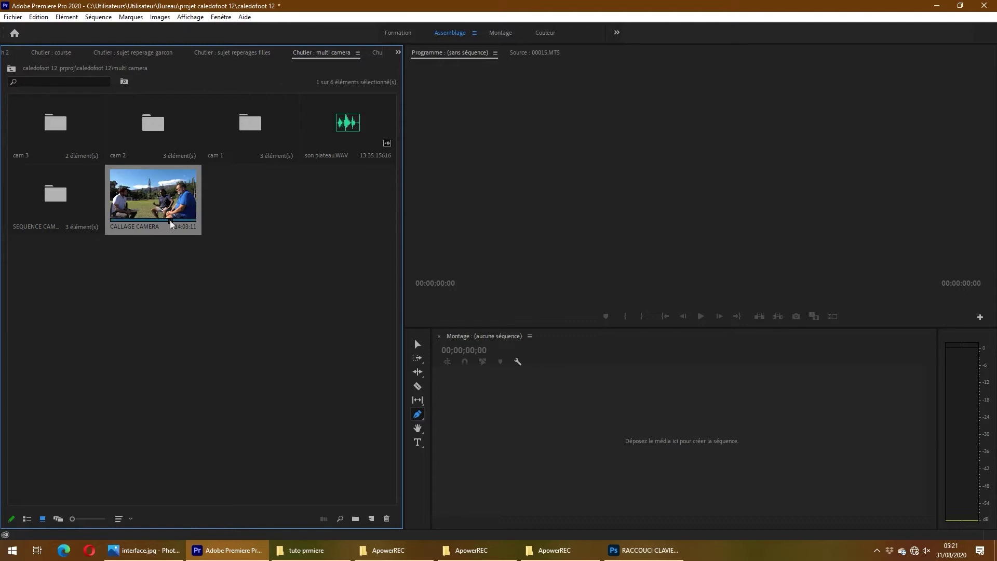
Open the CALLAGE CAMERA sequence and stack CAM 2 on V2 and CAM 1 on V3 above the CAM3 clip.
{"action": "double_click", "coordinate": [142, 206]}
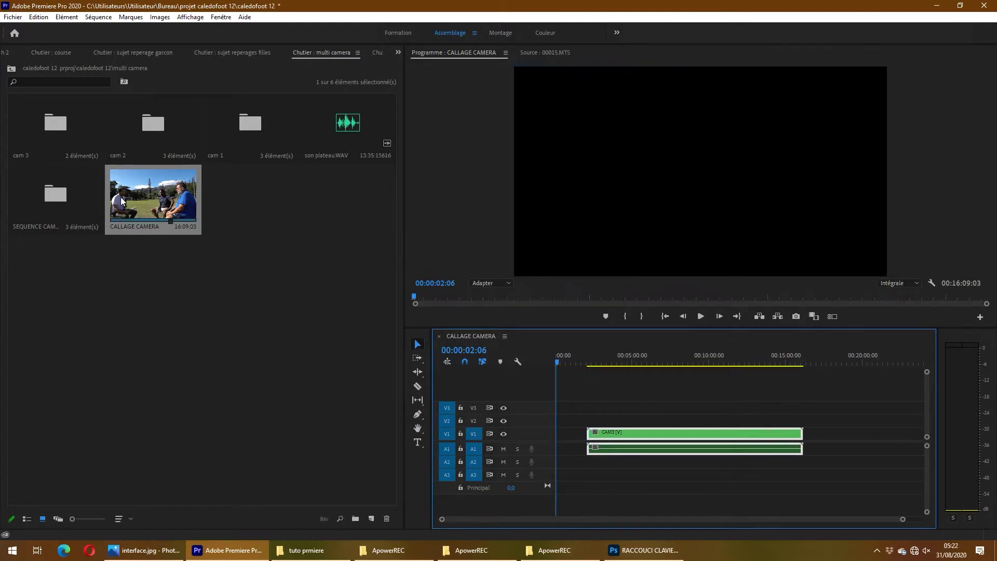
{"action": "double_click", "coordinate": [41, 200]}
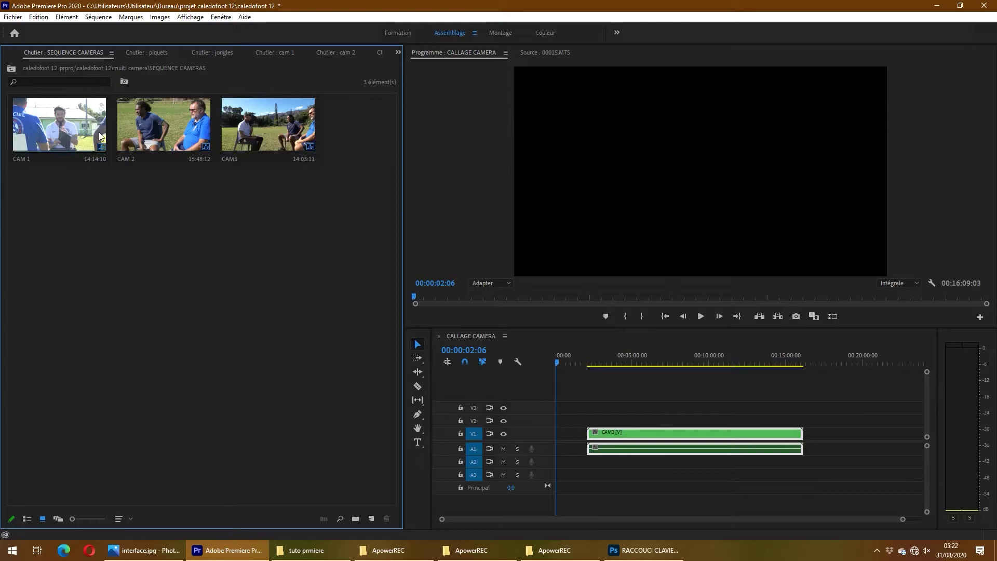
{"action": "left_click_drag", "start_coordinate": [142, 129], "coordinate": [705, 416]}
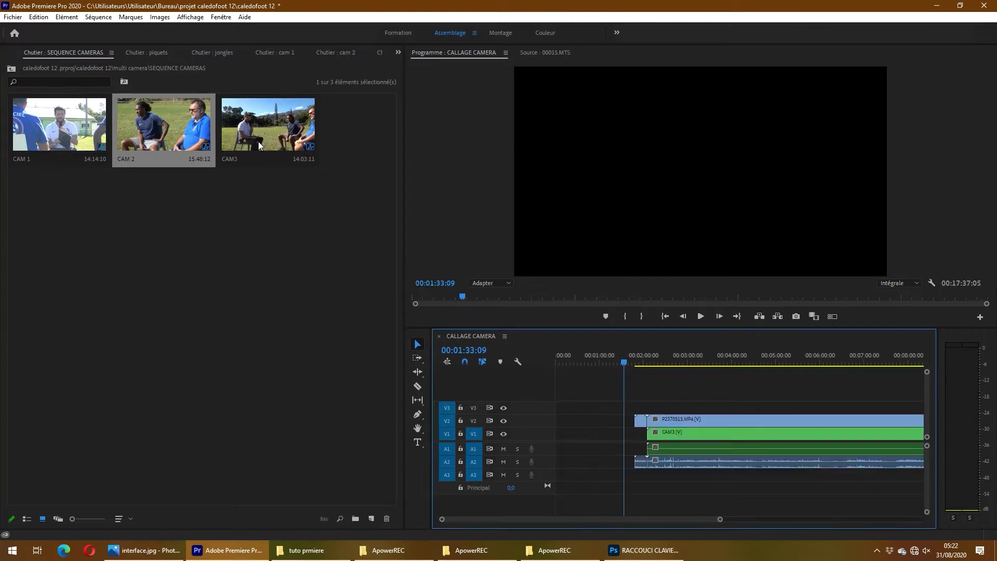
{"action": "left_click_drag", "start_coordinate": [27, 133], "coordinate": [648, 409]}
{"action": "key", "text": "minus"}
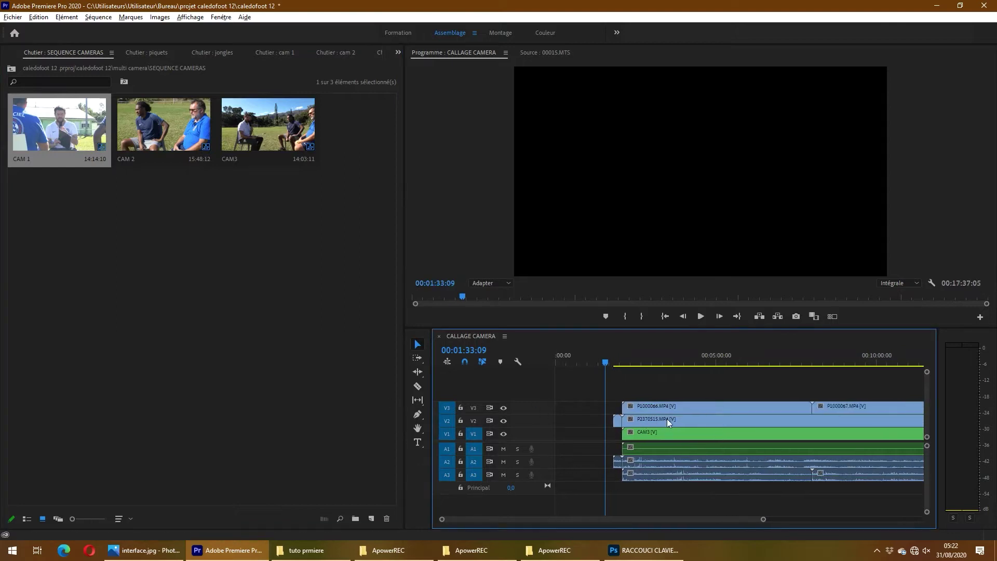
{"action": "key", "text": "minus"}
Add a fourth audio track and place son plateau.WAV from the multi camera bin on it, aligned with the start of the CAM 2 footage.
{"action": "left_click", "coordinate": [11, 69]}
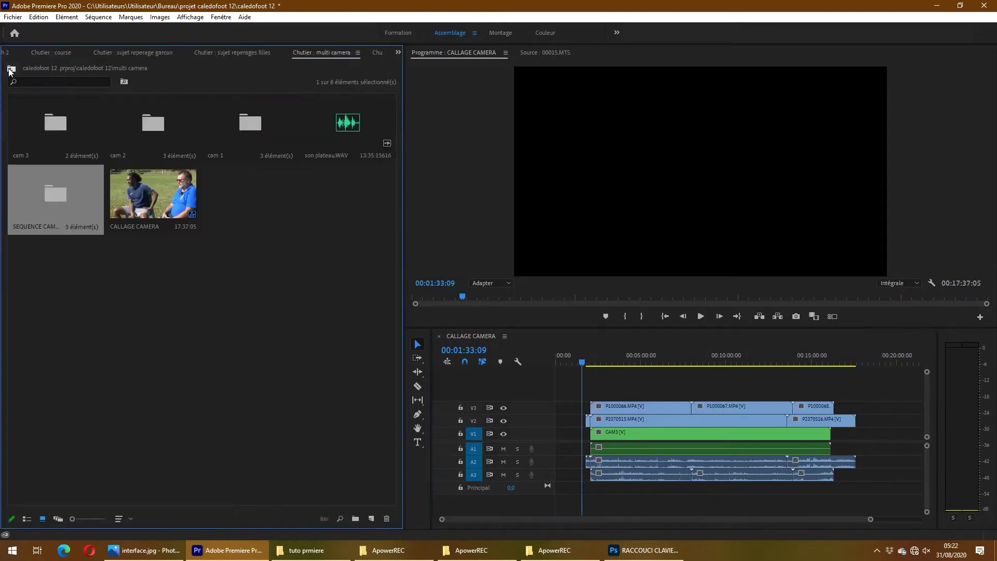
{"action": "left_click", "coordinate": [334, 130]}
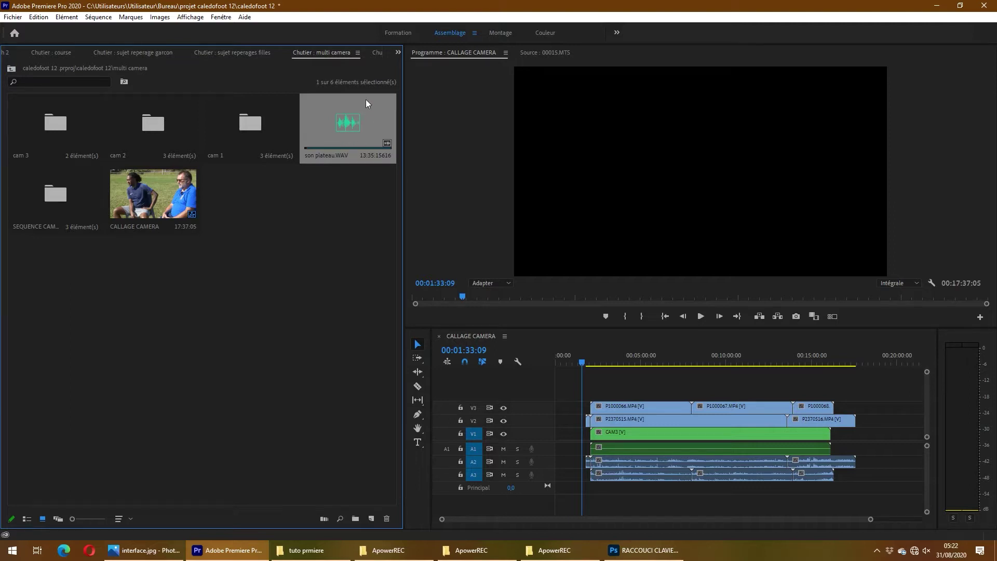
{"action": "left_click_drag", "start_coordinate": [361, 130], "coordinate": [321, 135]}
{"action": "right_click", "coordinate": [544, 480]}
{"action": "left_click", "coordinate": [541, 478]}
{"action": "right_click", "coordinate": [546, 474]}
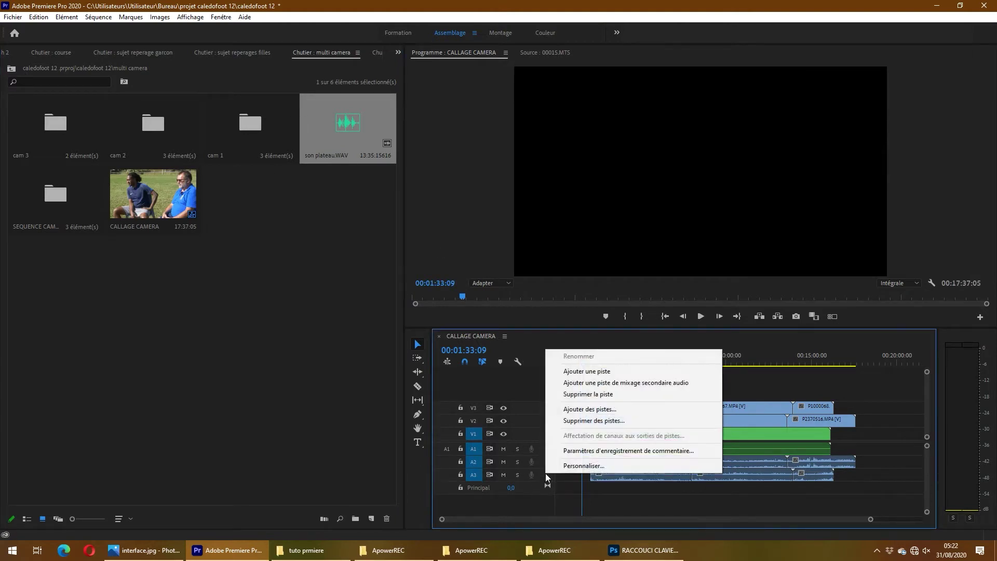
{"action": "left_click", "coordinate": [597, 371]}
{"action": "left_click_drag", "start_coordinate": [358, 136], "coordinate": [590, 493]}
{"action": "scroll", "coordinate": [591, 473], "scroll_direction": "up", "scroll_amount": 10}
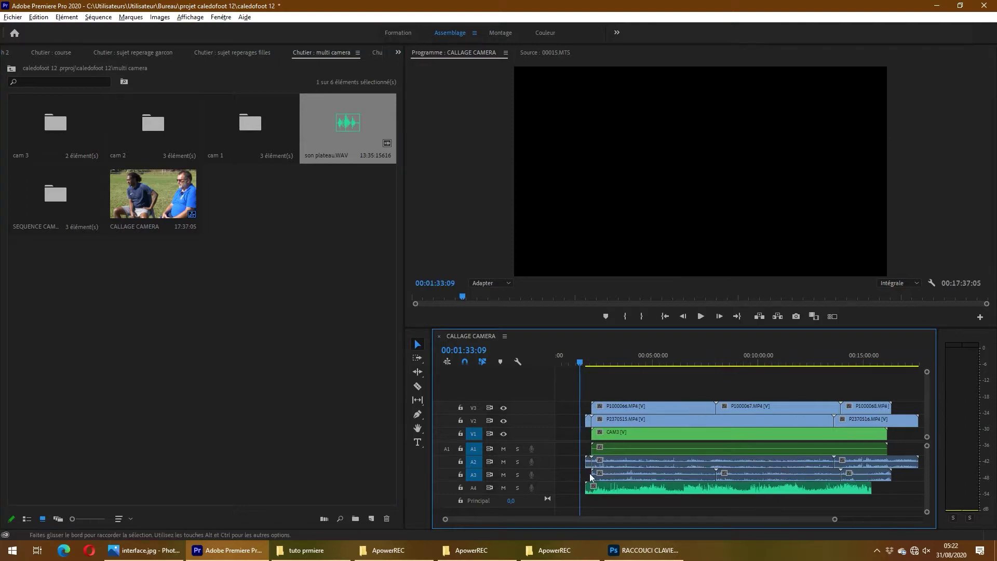
Hide video tracks V2 and V3 so only CAM3 on V1 is shown around 00:02:11:08.
{"action": "scroll", "coordinate": [600, 438], "scroll_direction": "up", "scroll_amount": 4}
{"action": "left_click_drag", "start_coordinate": [581, 359], "coordinate": [604, 363]}
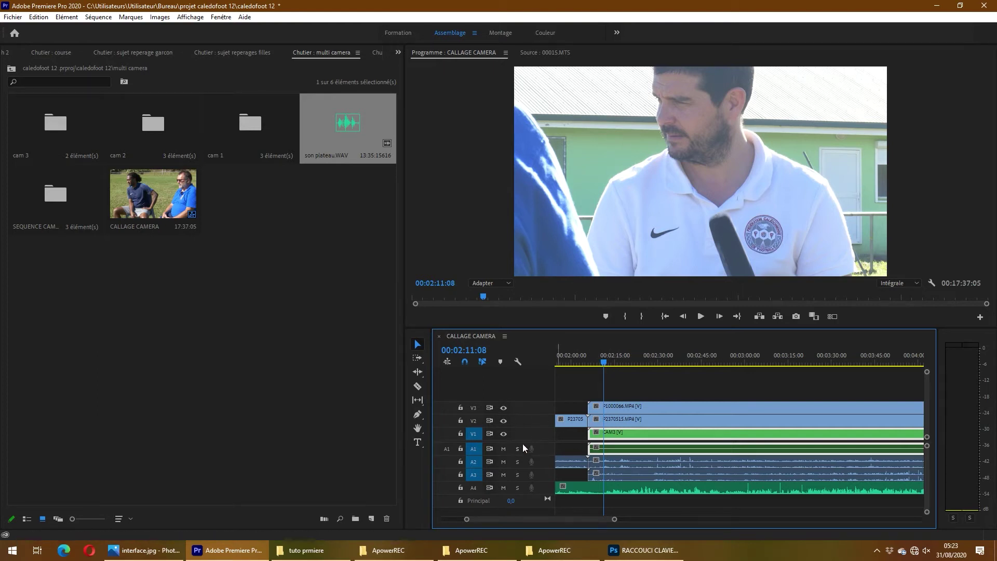
{"action": "left_click", "coordinate": [503, 420]}
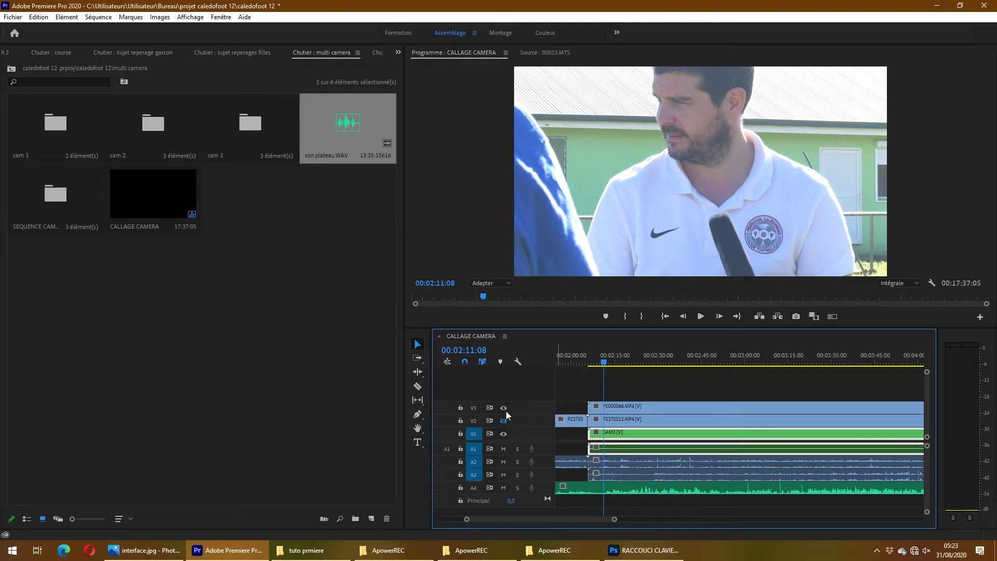
{"action": "left_click", "coordinate": [504, 408]}
{"action": "left_click", "coordinate": [503, 434]}
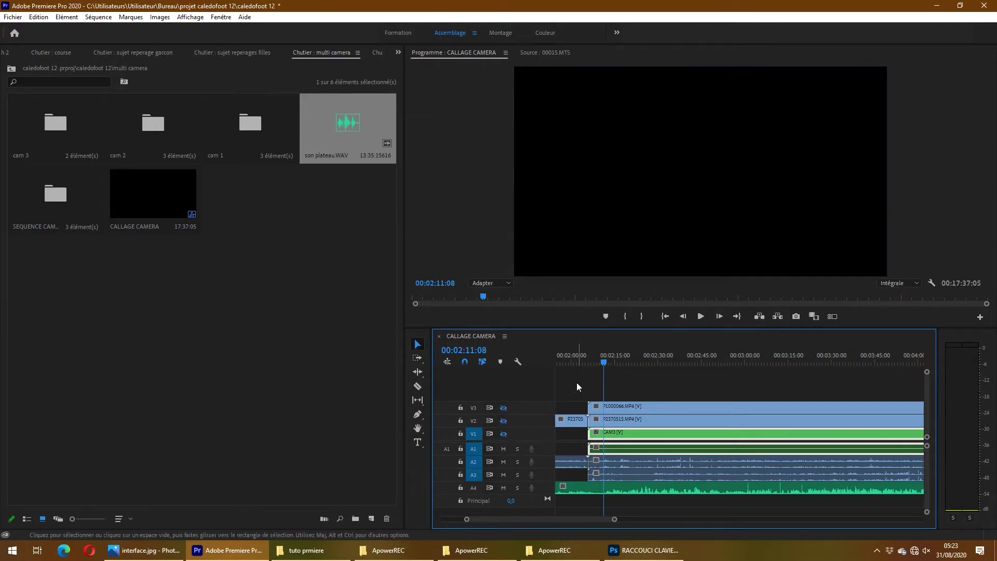
{"action": "left_click", "coordinate": [503, 434]}
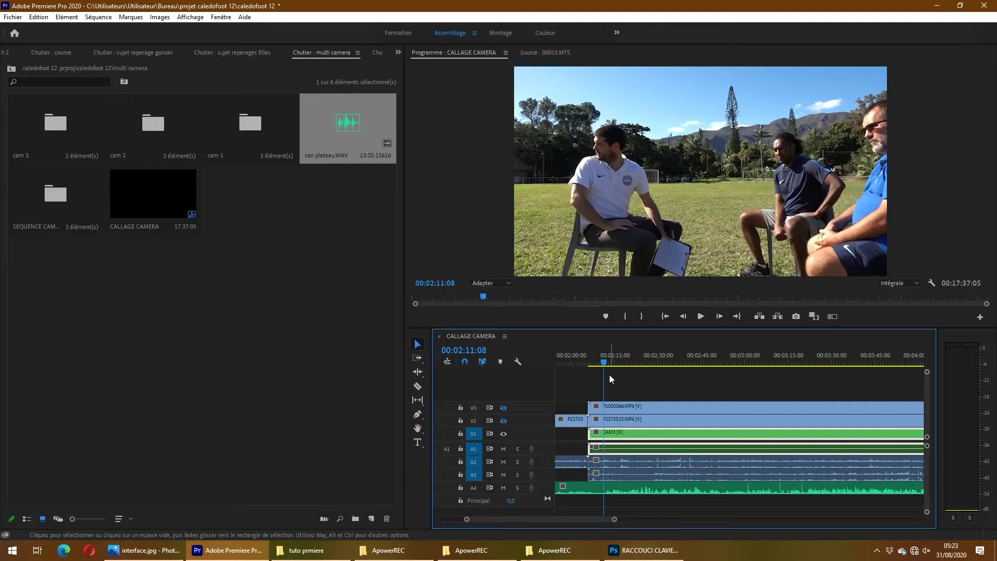
Mute audio tracks A1 to A3 and enlarge track A4 while playing son plateau.WAV from about 00:02:11 to 00:02:50.
{"action": "key", "text": "space"}
{"action": "scroll", "coordinate": [612, 416], "scroll_direction": "down", "scroll_amount": 2}
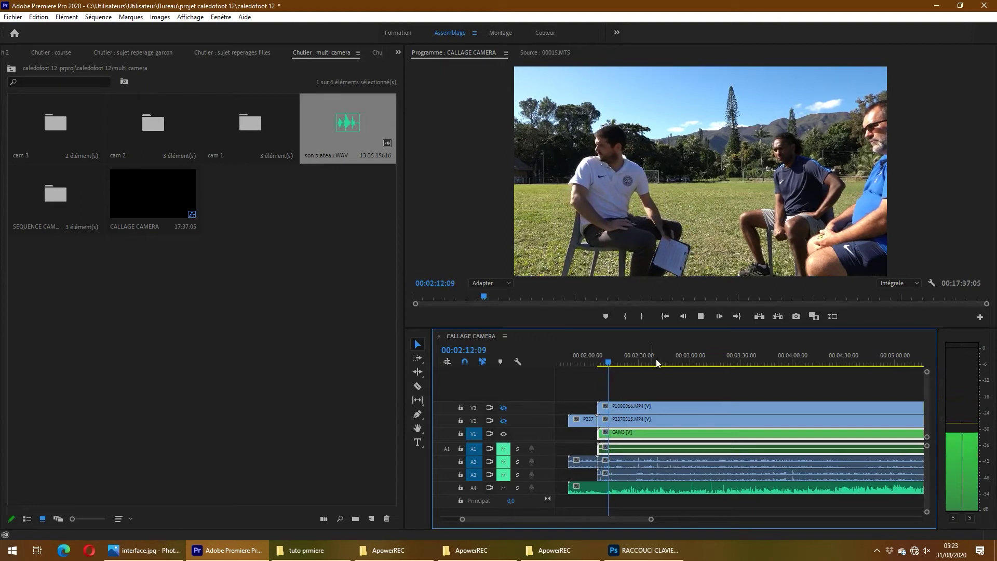
{"action": "left_click", "coordinate": [616, 365]}
{"action": "key", "text": "space"}
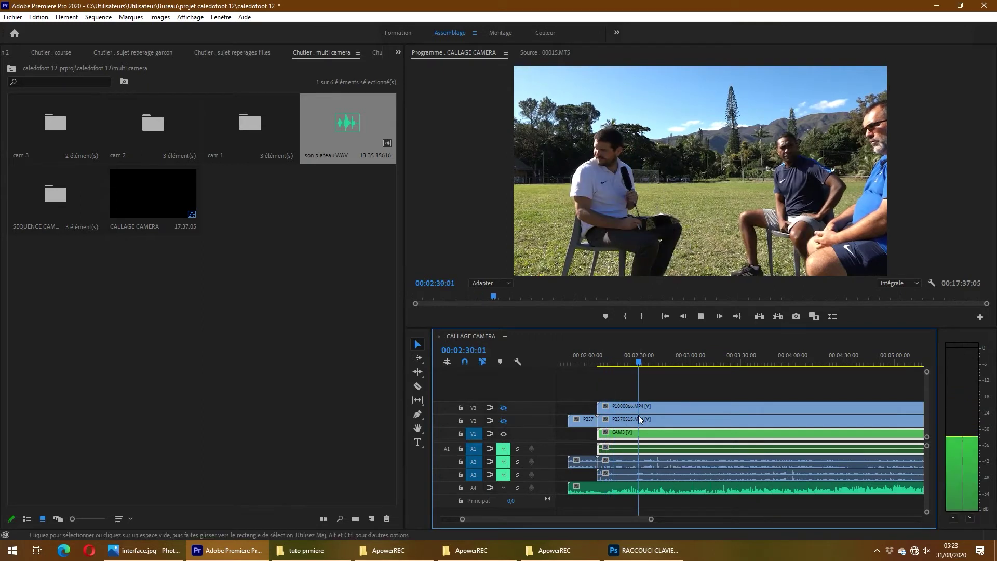
{"action": "scroll", "coordinate": [656, 465], "scroll_direction": "up", "scroll_amount": 2}
{"action": "double_click", "coordinate": [539, 487]}
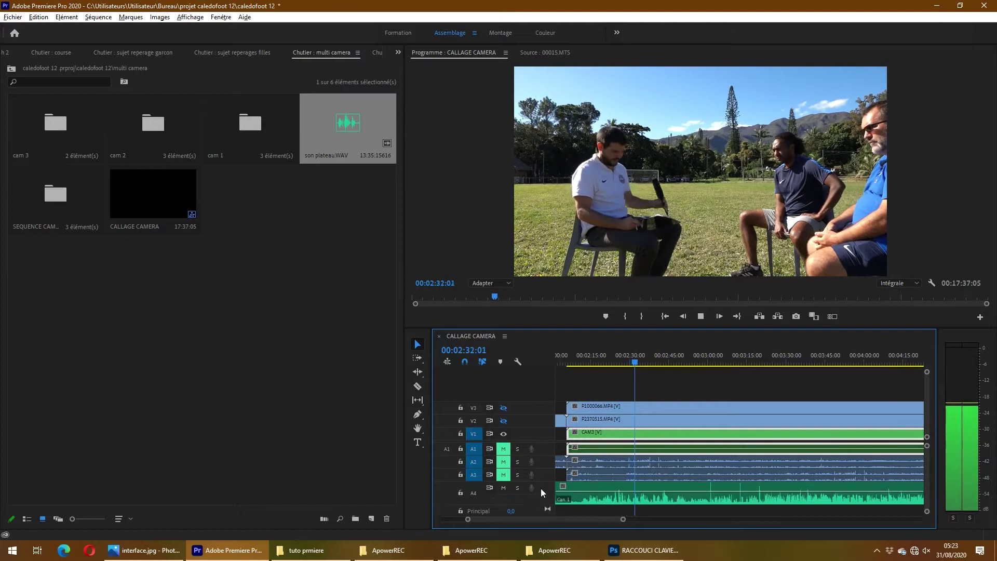
{"action": "left_click", "coordinate": [683, 363]}
{"action": "key", "text": "space"}
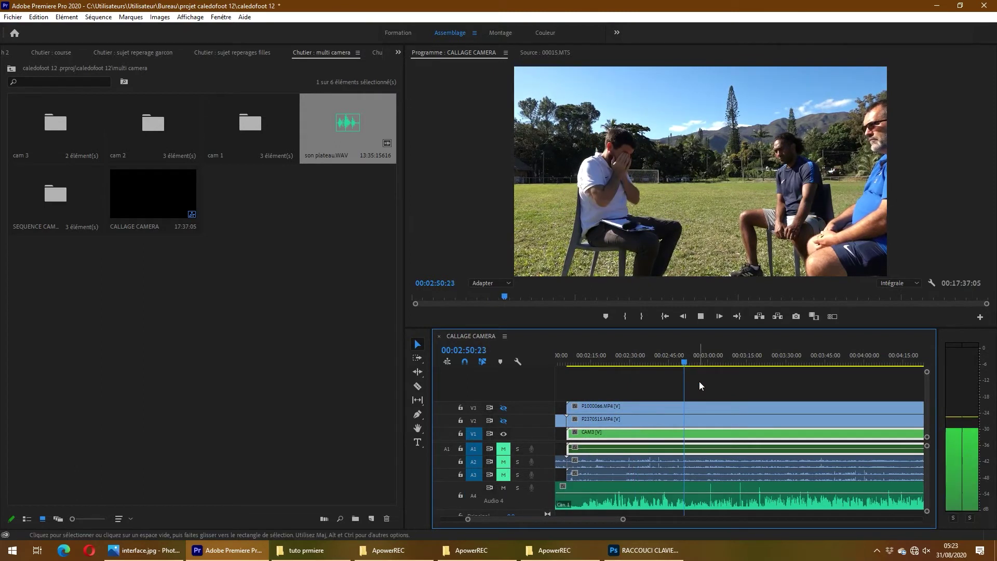
Play son plateau.WAV around 00:03:00 to locate the sync spike in its waveform.
{"action": "scroll", "coordinate": [698, 382], "scroll_direction": "down", "scroll_amount": 1}
{"action": "scroll", "coordinate": [705, 405], "scroll_direction": "up", "scroll_amount": 2}
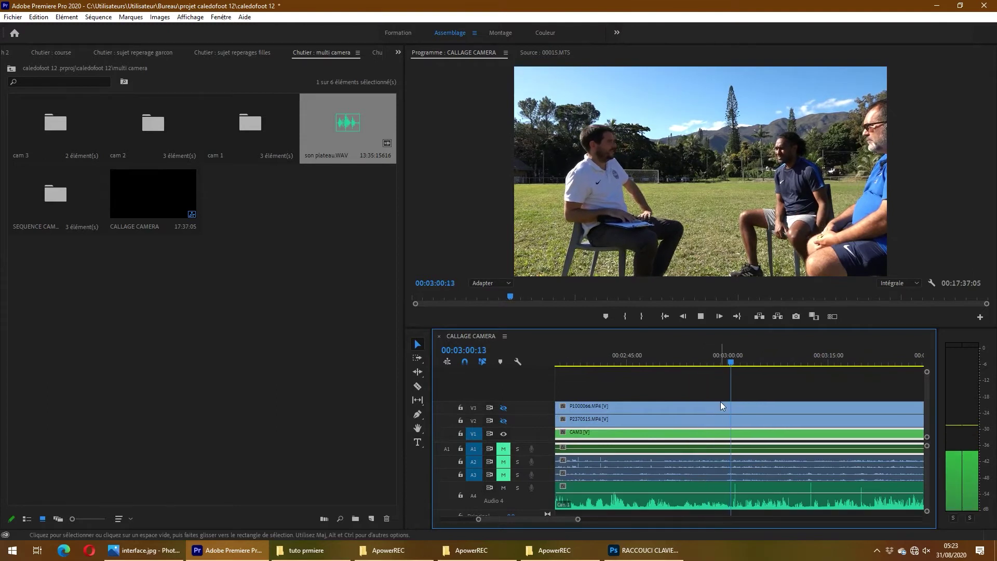
{"action": "key", "text": "space"}
{"action": "scroll", "coordinate": [748, 478], "scroll_direction": "up", "scroll_amount": 1}
{"action": "key", "text": "space"}
{"action": "left_click", "coordinate": [703, 360]}
{"action": "key", "text": "space"}
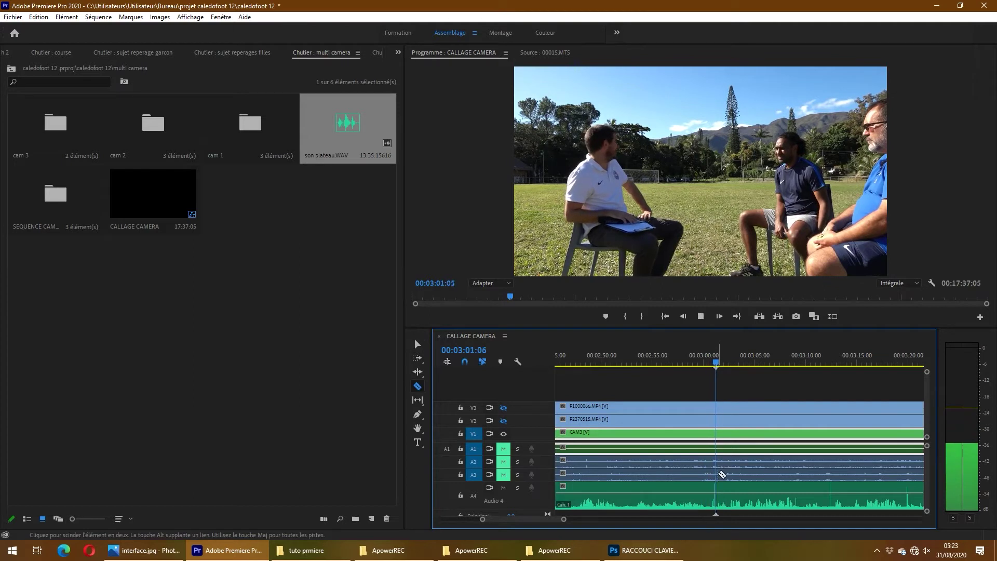
Cut son plateau.WAV on A4 at 00:03:00:24, at the waveform spike.
{"action": "key", "text": "space"}
{"action": "key", "text": "c"}
{"action": "scroll", "coordinate": [726, 461], "scroll_direction": "up", "scroll_amount": 2}
{"action": "left_click", "coordinate": [706, 362]}
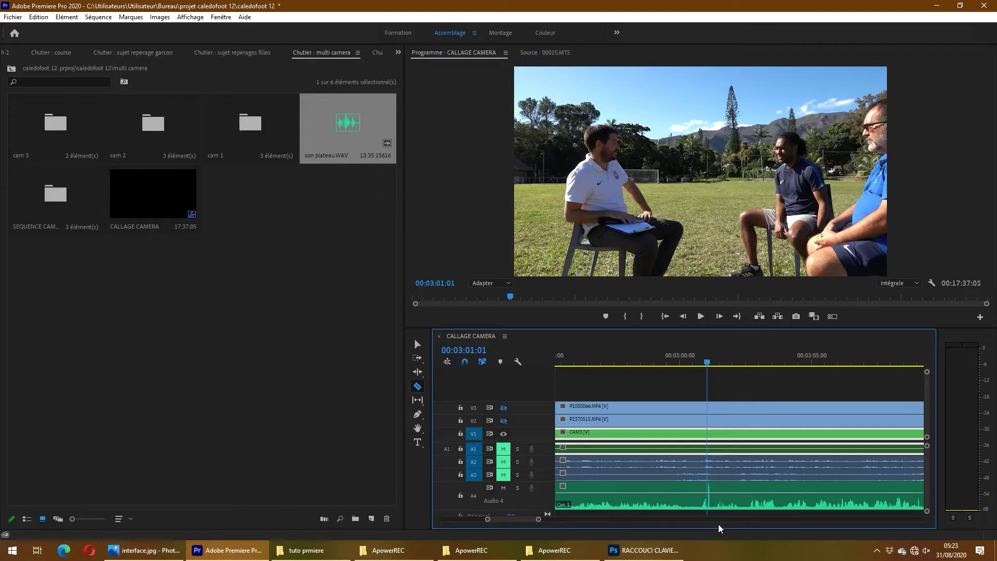
{"action": "key", "text": "space"}
{"action": "key", "text": "space"}
{"action": "key", "text": "Left"}
{"action": "key", "text": "Left"}
{"action": "key", "text": "Left"}
{"action": "key", "text": "Left"}
{"action": "key", "text": "Left"}
{"action": "key", "text": "Left"}
{"action": "key", "text": "Left"}
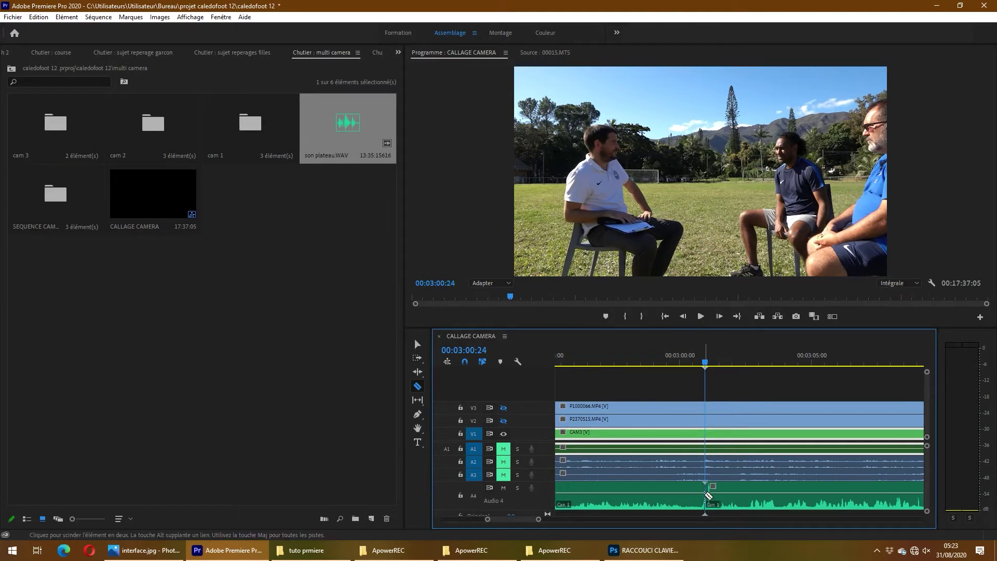
Delete the part of son plateau.WAV that precedes the cut on A4.
{"action": "key", "text": "v"}
{"action": "left_click", "coordinate": [647, 494]}
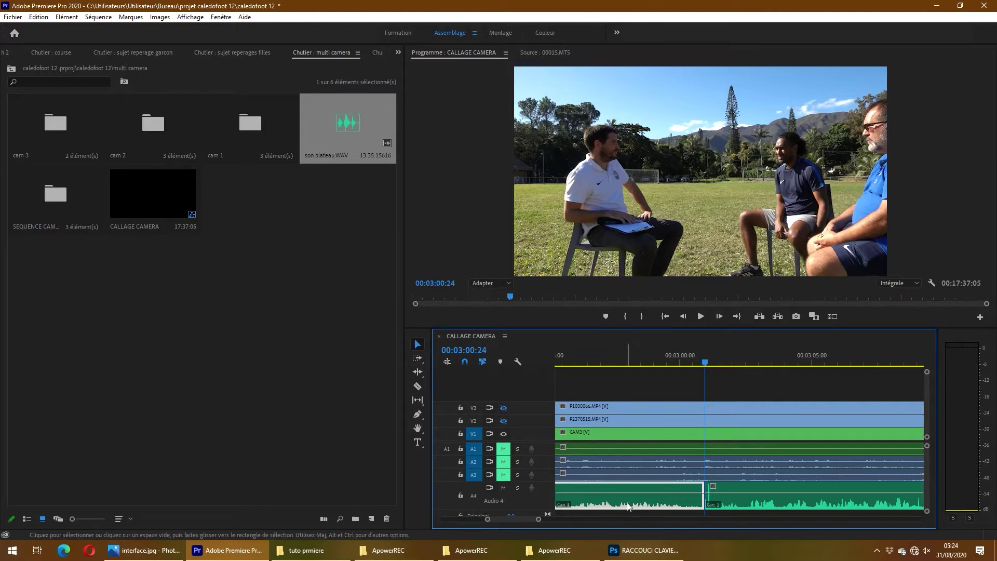
{"action": "key", "text": "Delete"}
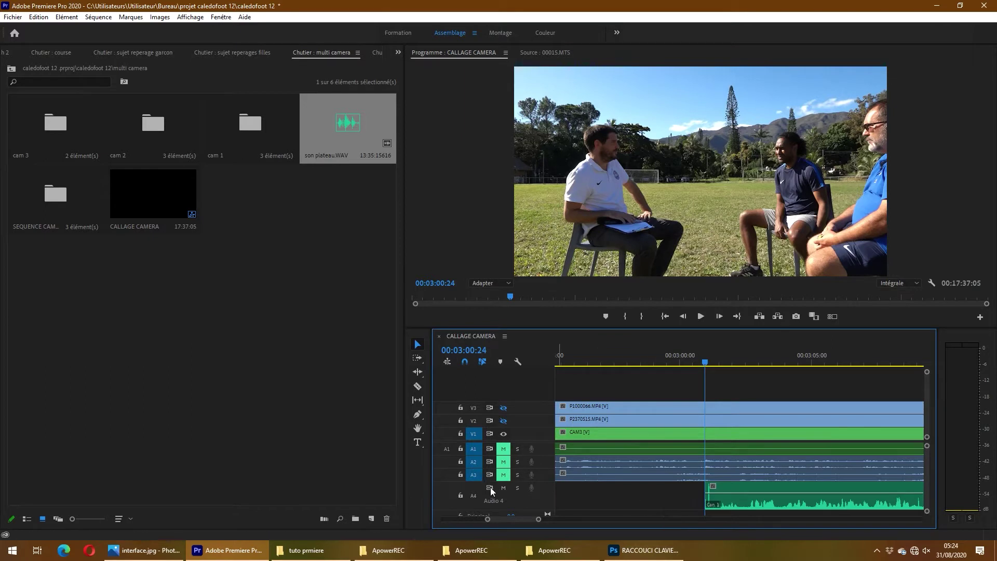
Make video tracks V2 and V3 visible again and keep only A4 audible, with A1 to A3 muted.
{"action": "left_click", "coordinate": [504, 475]}
{"action": "left_click", "coordinate": [503, 488]}
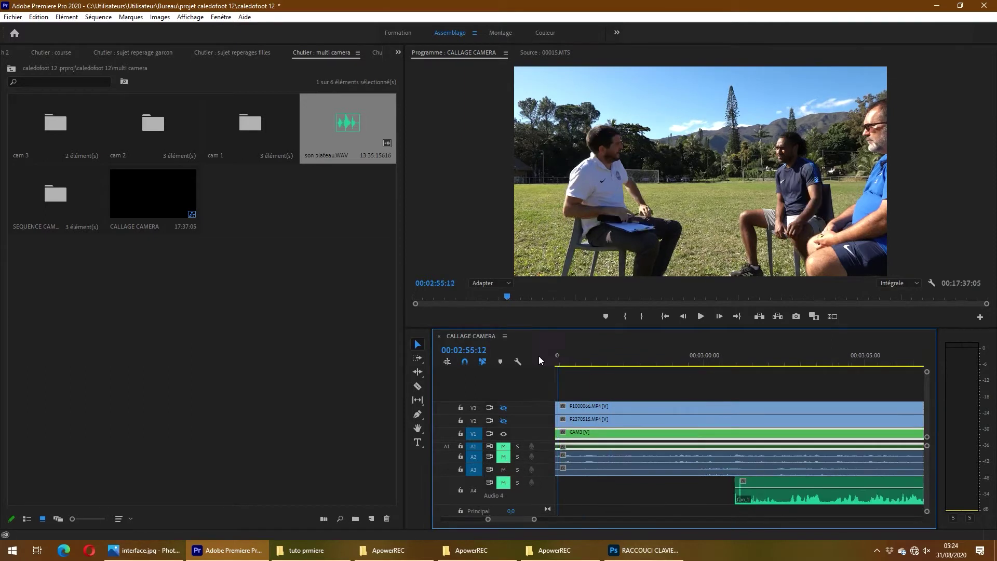
{"action": "left_click_drag", "start_coordinate": [538, 357], "coordinate": [515, 357]}
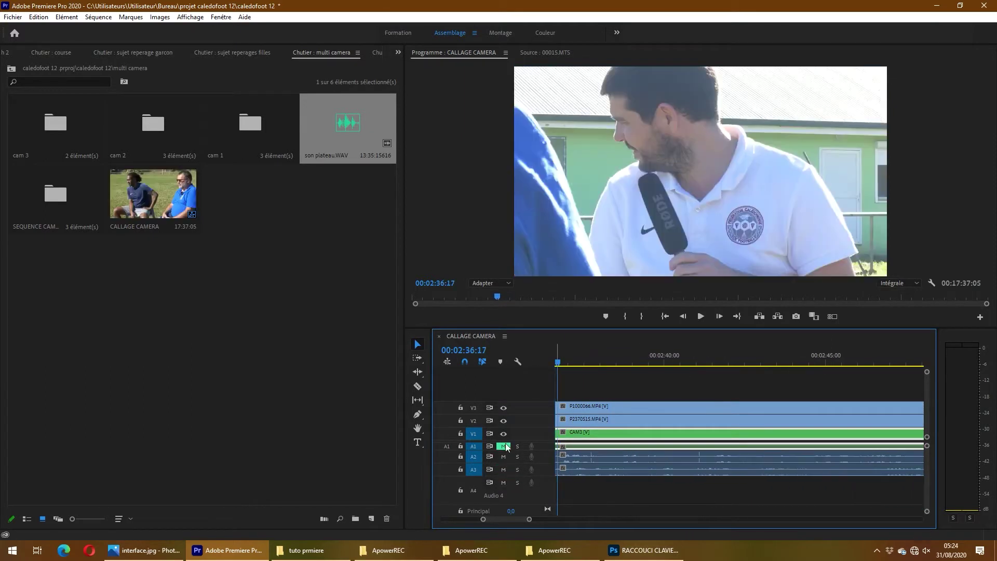
{"action": "left_click", "coordinate": [503, 446]}
{"action": "scroll", "coordinate": [662, 487], "scroll_direction": "down", "scroll_amount": 5}
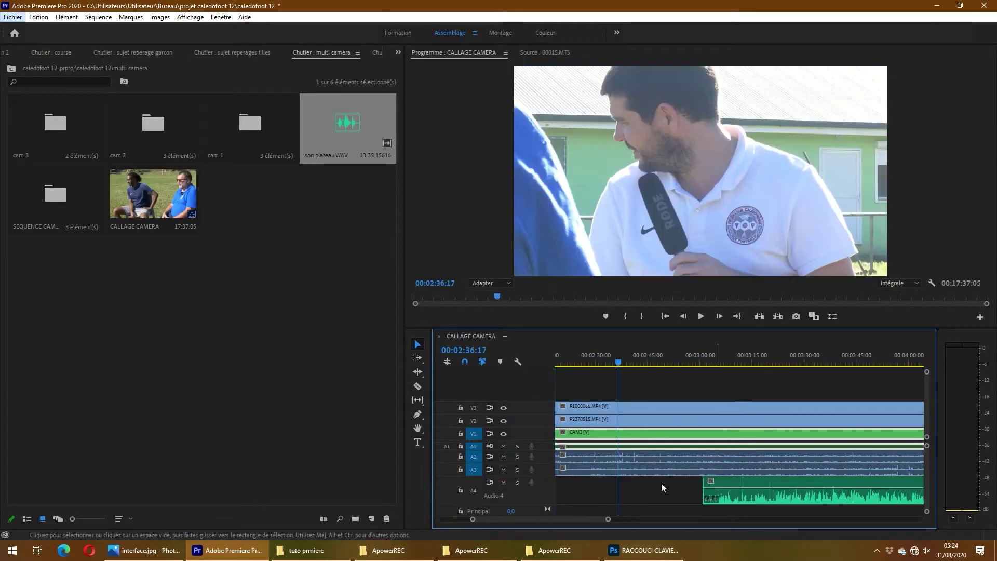
{"action": "left_click_drag", "start_coordinate": [503, 447], "coordinate": [504, 470]}
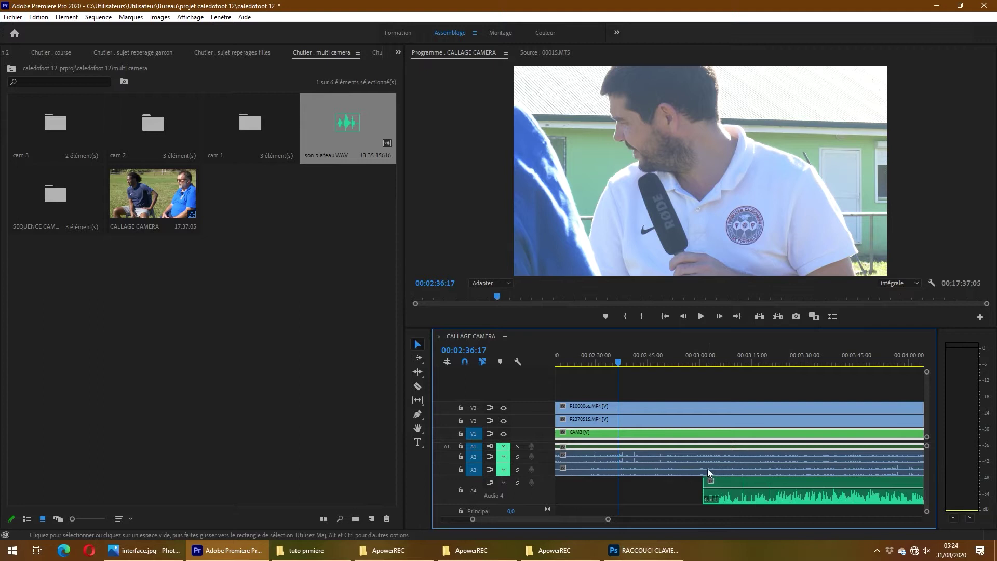
Play the opening CAM 2 clip on V2 from about 00:01:55, ahead of the CAM3 clip.
{"action": "left_click_drag", "start_coordinate": [564, 353], "coordinate": [518, 354]}
{"action": "key", "text": "space"}
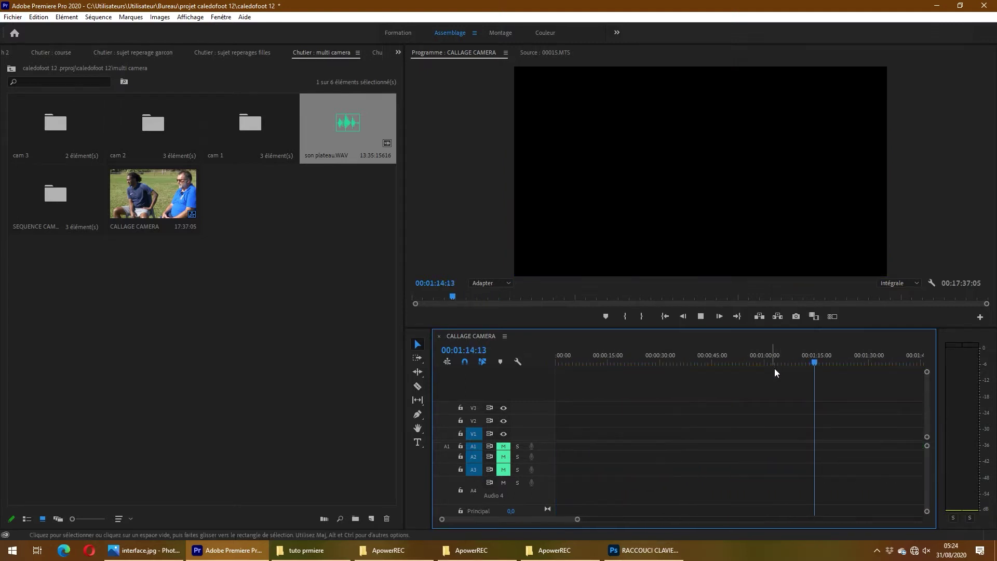
{"action": "key", "text": "minus"}
{"action": "key", "text": "minus"}
{"action": "left_click", "coordinate": [712, 363]}
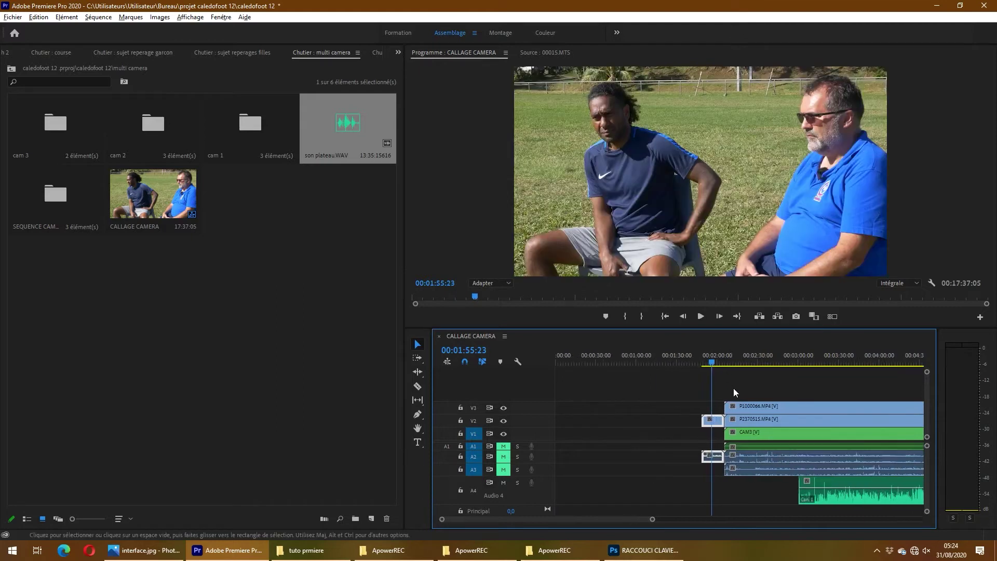
{"action": "key", "text": "minus"}
{"action": "key", "text": "space"}
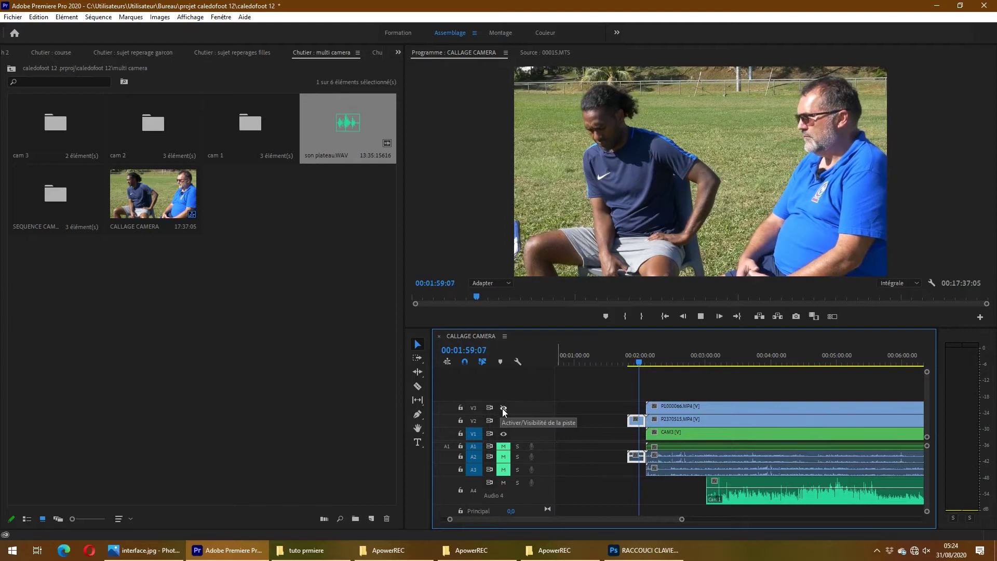
Hide video track V3 and play the CAM 2 clips on V2 across the junction into P2370515.MP4.
{"action": "left_click", "coordinate": [503, 409]}
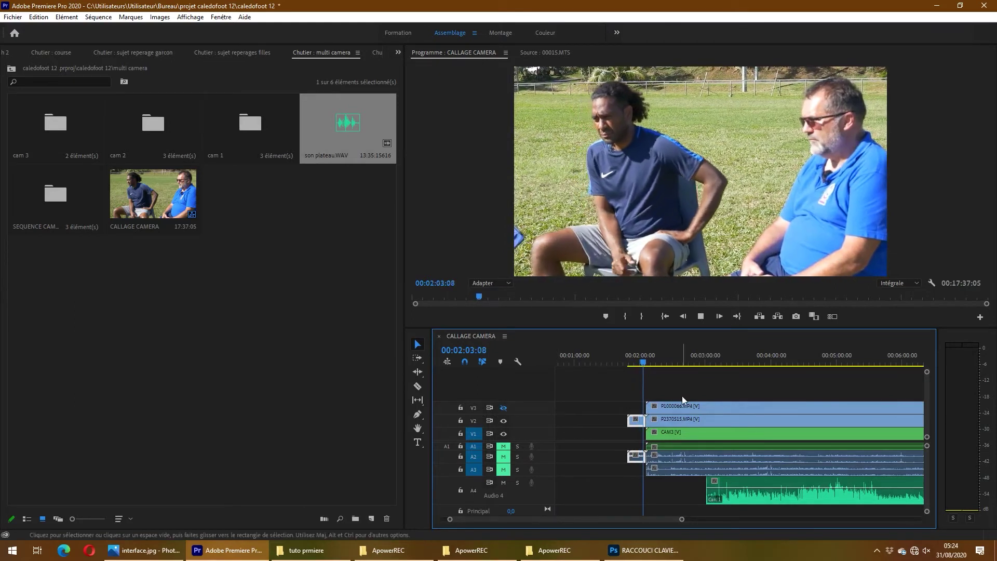
{"action": "scroll", "coordinate": [646, 383], "scroll_direction": "up", "scroll_amount": 2}
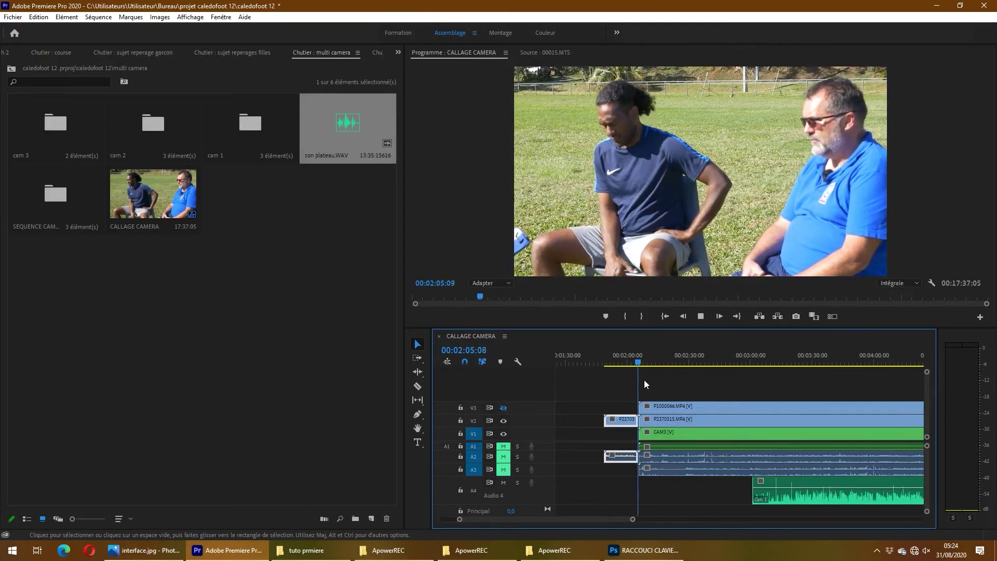
{"action": "key", "text": "space"}
{"action": "left_click", "coordinate": [636, 406]}
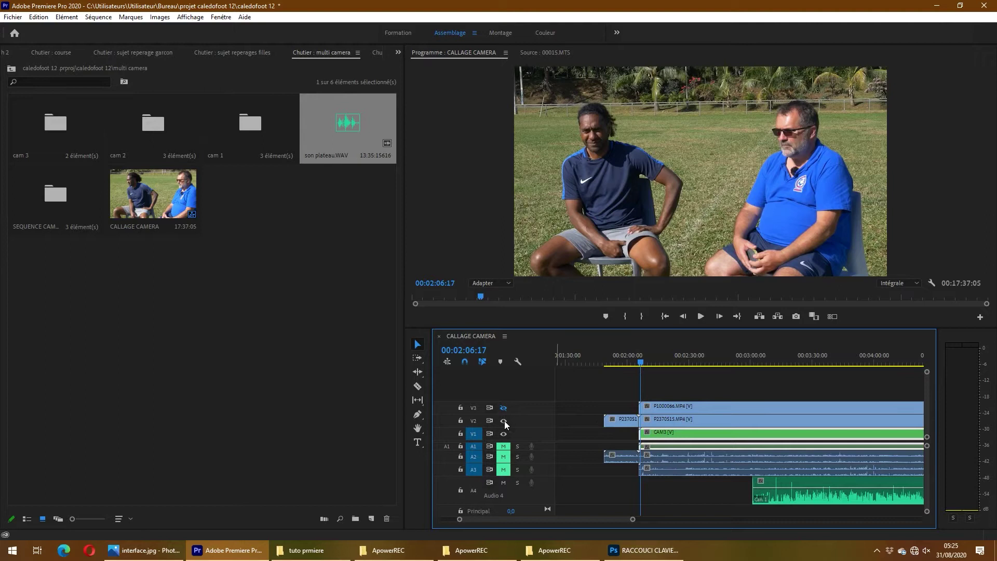
{"action": "key", "text": "space"}
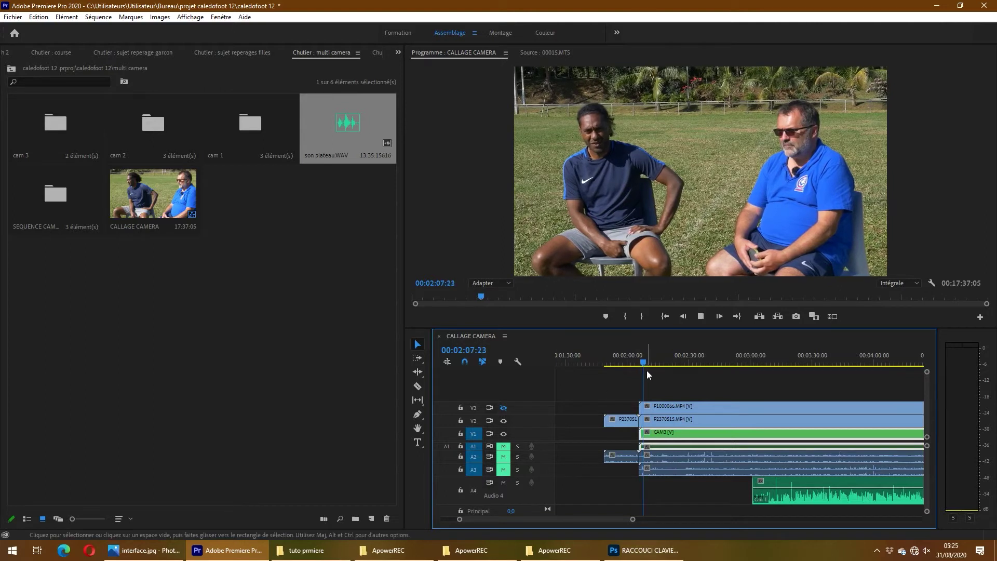
Scrub through P2370515.MP4 on V2 to about 00:03:10, and return to its start at 00:02:05:18 to search for the clap.
{"action": "left_click_drag", "start_coordinate": [648, 363], "coordinate": [717, 382]}
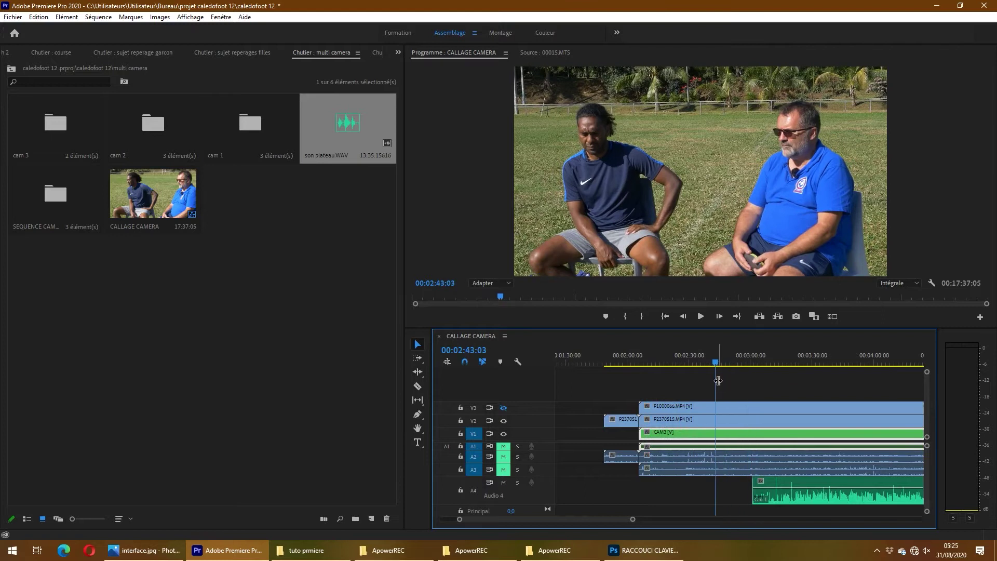
{"action": "key", "text": "="}
{"action": "key", "text": "space"}
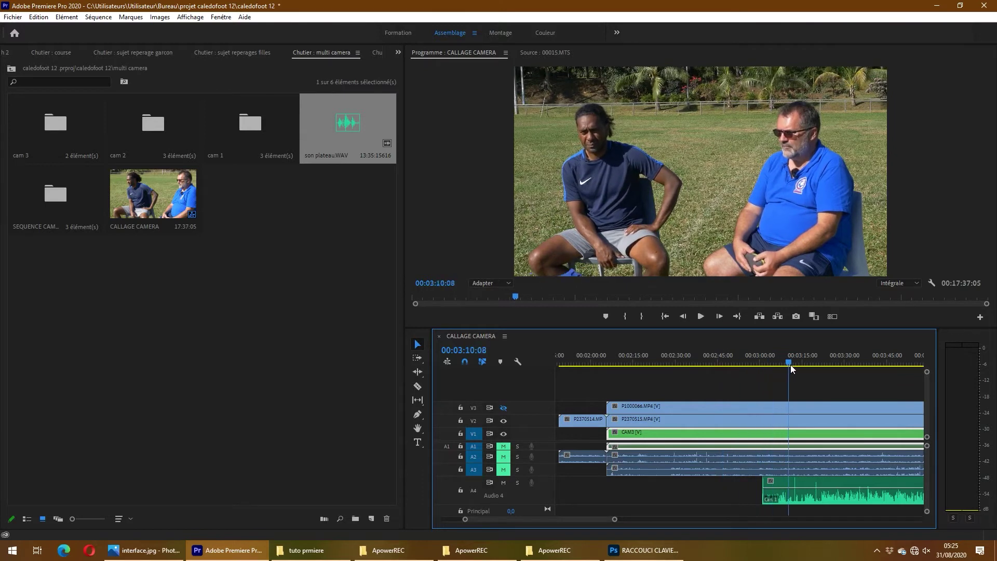
{"action": "left_click_drag", "start_coordinate": [865, 381], "coordinate": [945, 387]}
{"action": "left_click_drag", "start_coordinate": [603, 391], "coordinate": [587, 403]}
{"action": "key", "text": "space"}
{"action": "scroll", "coordinate": [588, 412], "scroll_direction": "up", "scroll_amount": 2}
{"action": "scroll", "coordinate": [590, 413], "scroll_direction": "up", "scroll_amount": 2}
{"action": "key", "text": "space"}
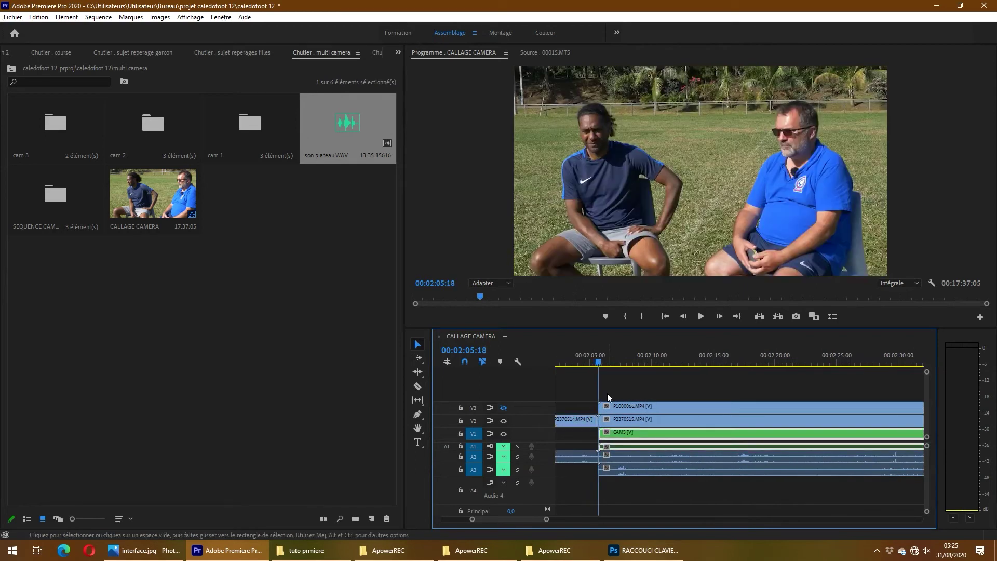
Play P2370515.MP4 on V2 from its start to about 00:02:20 and examine the junction with the opening clip.
{"action": "scroll", "coordinate": [594, 400], "scroll_direction": "down", "scroll_amount": 1}
{"action": "key", "text": "space"}
{"action": "scroll", "coordinate": [578, 407], "scroll_direction": "up", "scroll_amount": 2}
{"action": "key", "text": "alt+space"}
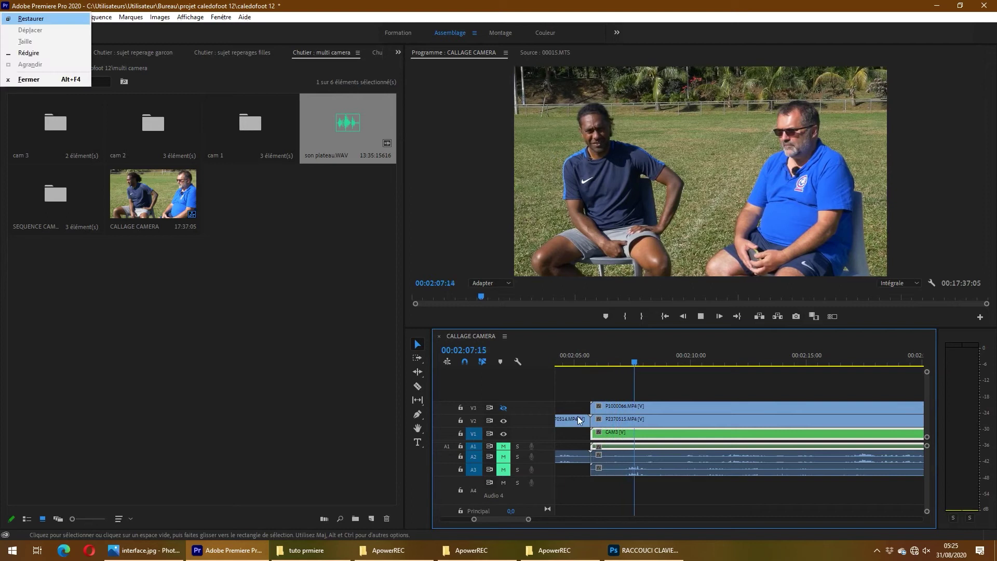
{"action": "left_click", "coordinate": [577, 416]}
{"action": "left_click", "coordinate": [585, 355]}
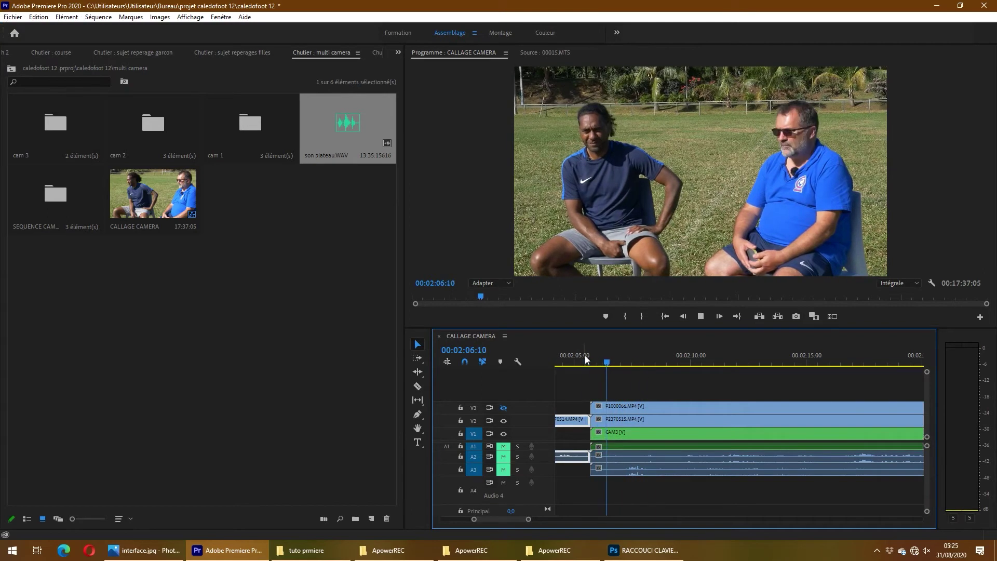
{"action": "scroll", "coordinate": [558, 398], "scroll_direction": "up", "scroll_amount": 2}
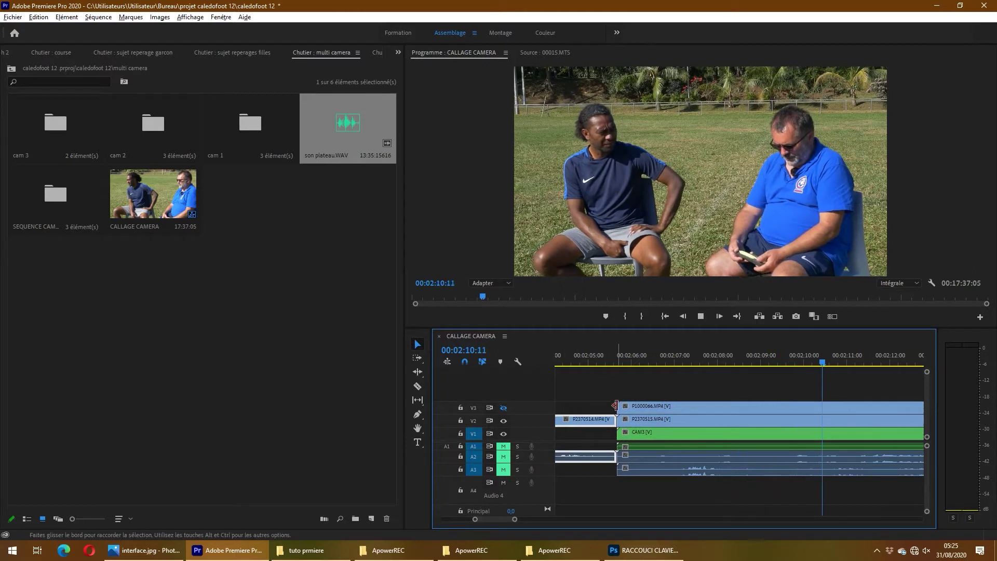
{"action": "scroll", "coordinate": [618, 407], "scroll_direction": "down", "scroll_amount": 3}
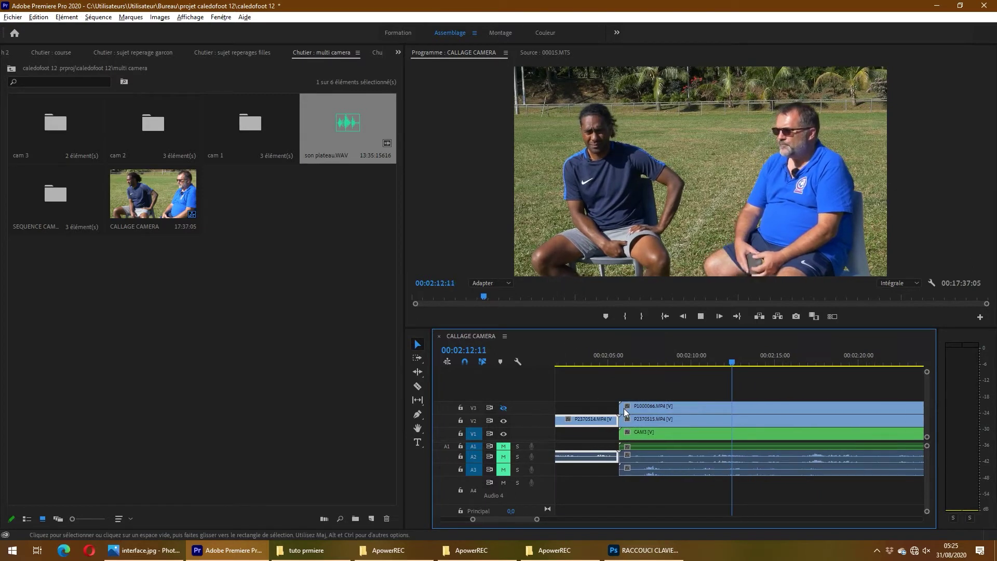
{"action": "key", "text": "alt"}
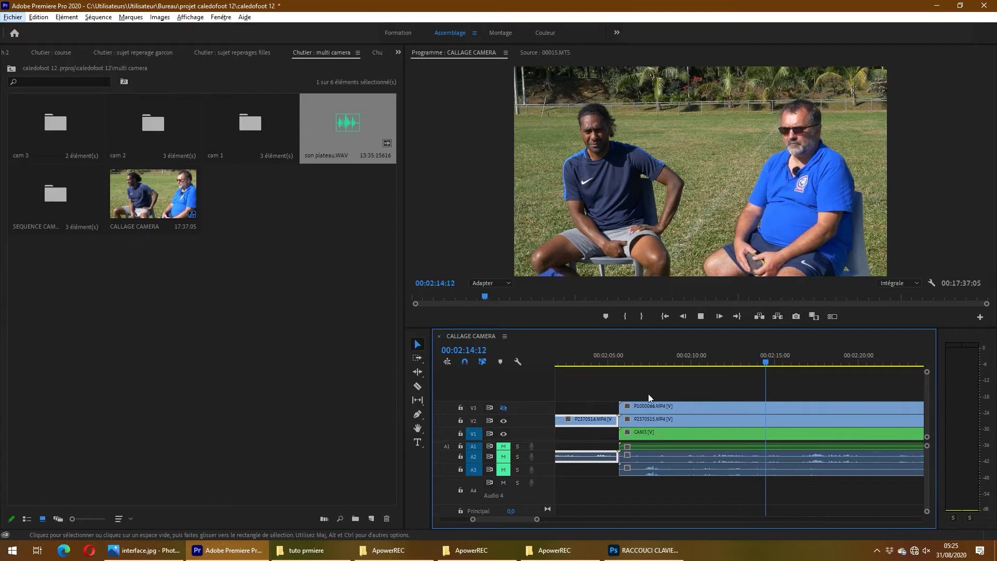
{"action": "scroll", "coordinate": [713, 391], "scroll_direction": "down", "scroll_amount": 2}
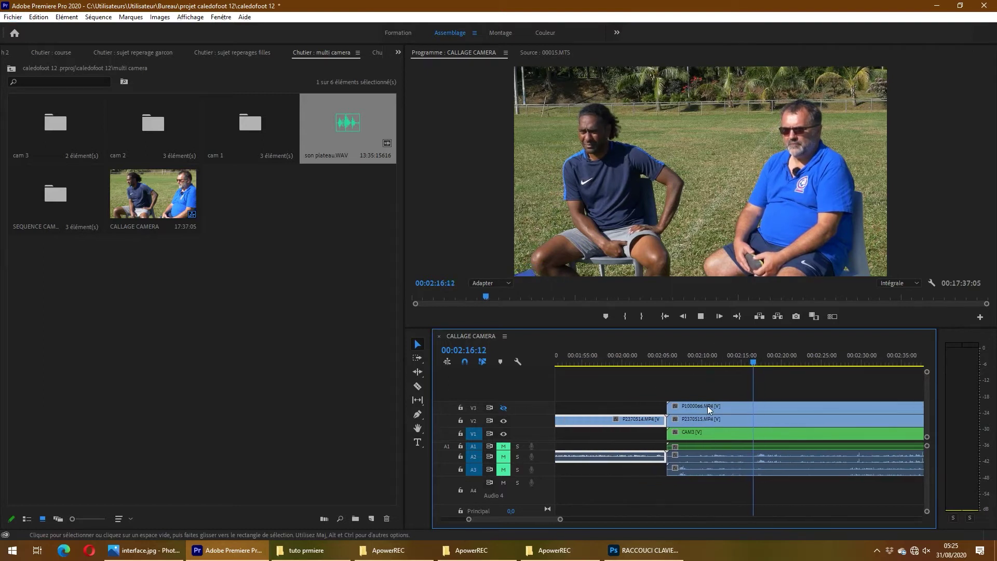
{"action": "scroll", "coordinate": [706, 409], "scroll_direction": "down", "scroll_amount": 3}
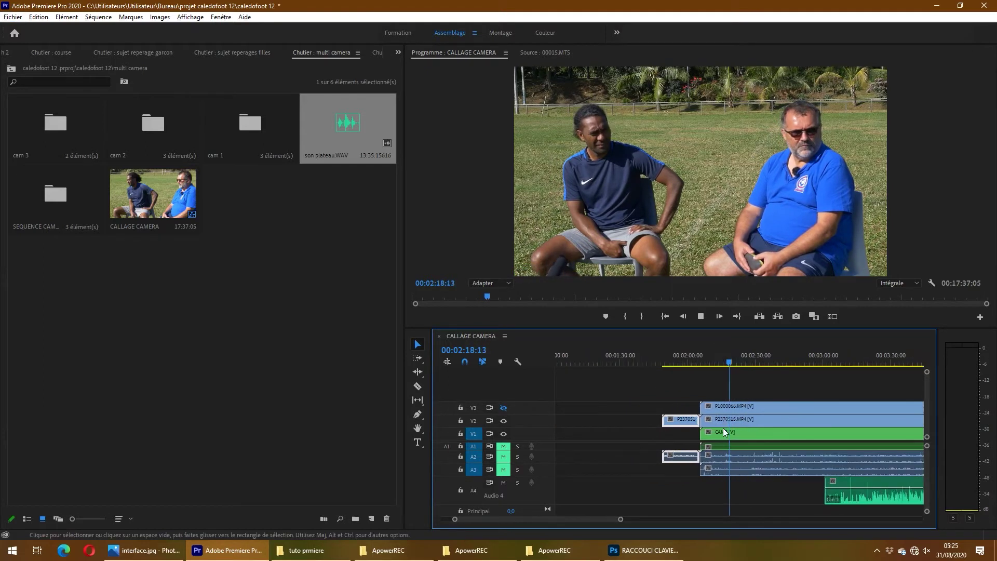
{"action": "scroll", "coordinate": [723, 429], "scroll_direction": "down", "scroll_amount": 3}
{"action": "scroll", "coordinate": [777, 439], "scroll_direction": "up", "scroll_amount": 4}
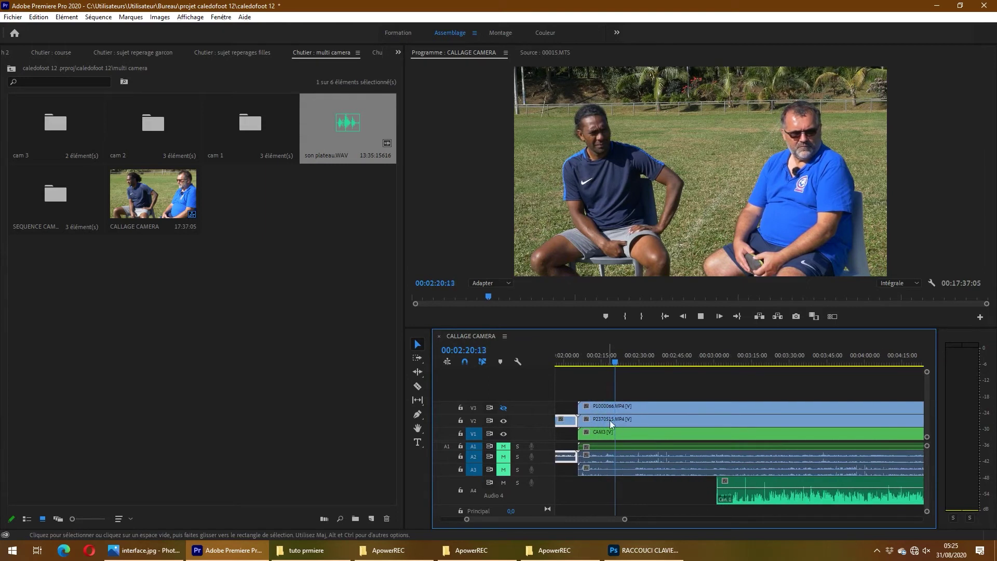
{"action": "scroll", "coordinate": [626, 356], "scroll_direction": "up", "scroll_amount": 2}
Scrub forward in P2370515.MP4 and play up to the hand clap, pausing at 00:02:29:15.
{"action": "left_click", "coordinate": [642, 365]}
{"action": "left_click_drag", "start_coordinate": [641, 363], "coordinate": [637, 365]}
{"action": "scroll", "coordinate": [644, 433], "scroll_direction": "up", "scroll_amount": 2}
{"action": "key", "text": "space"}
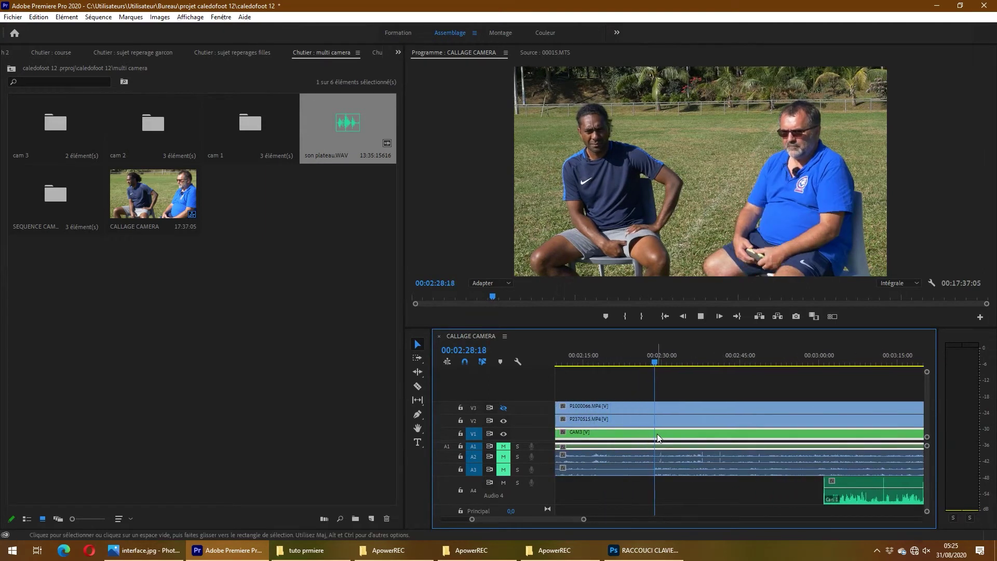
{"action": "scroll", "coordinate": [657, 434], "scroll_direction": "up", "scroll_amount": 1}
{"action": "key", "text": "space"}
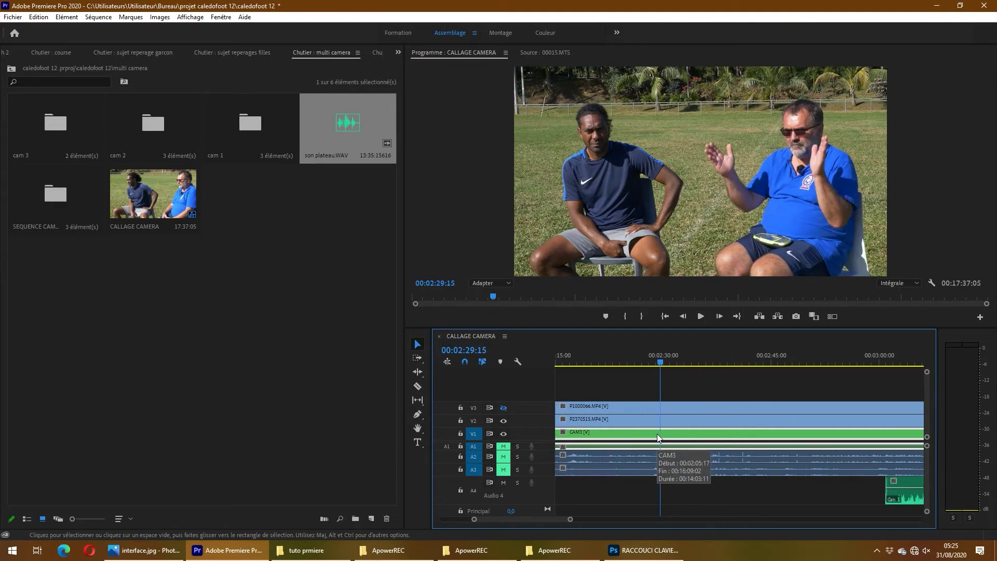
Step frame by frame to the clap at 00:02:29:21 and cut P2370515.MP4 on V2 there.
{"action": "key", "text": "Right"}
{"action": "key", "text": "Right"}
{"action": "key", "text": "Right"}
{"action": "key", "text": "Right"}
{"action": "key", "text": "Right"}
{"action": "key", "text": "Right"}
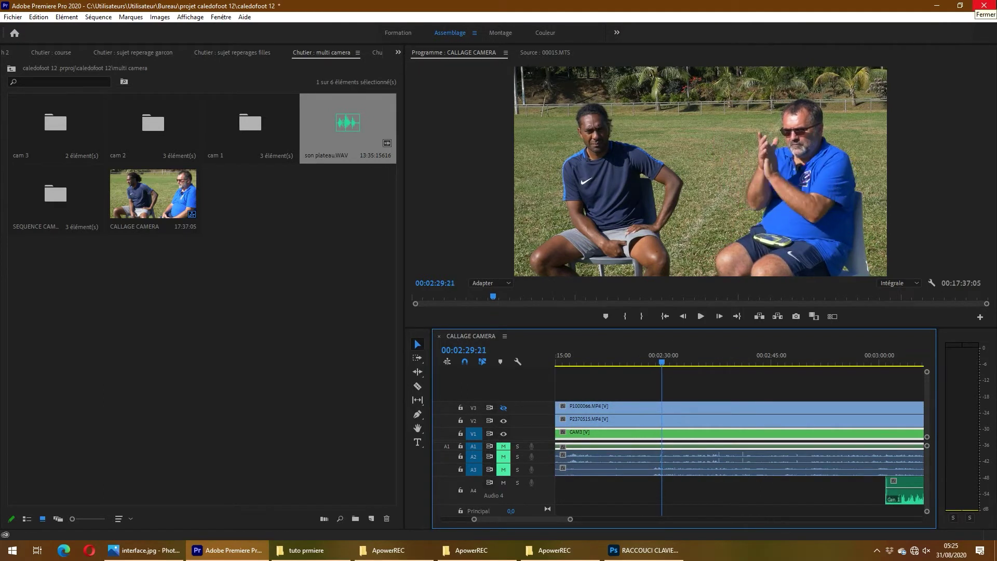
{"action": "key", "text": "Right"}
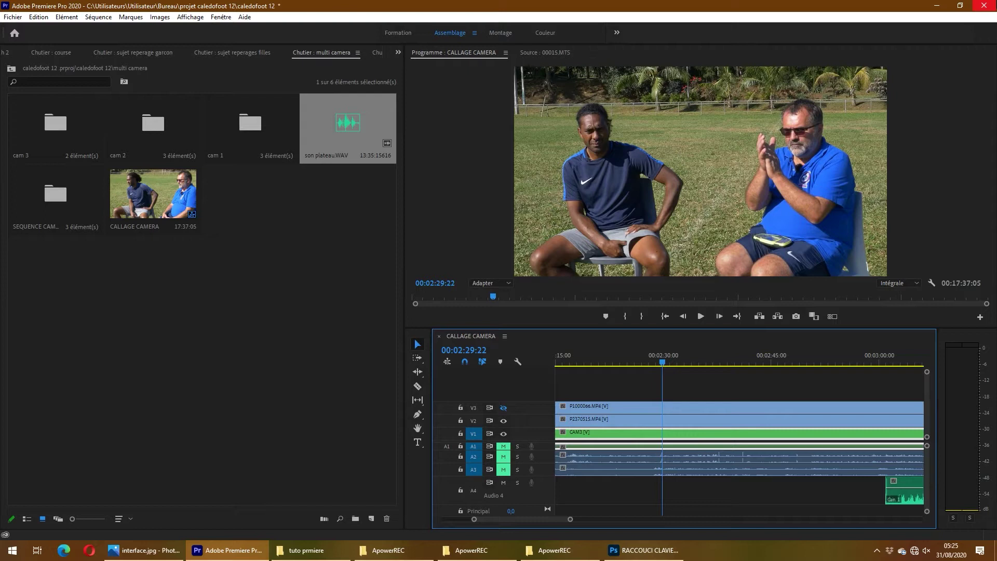
{"action": "key", "text": "Left"}
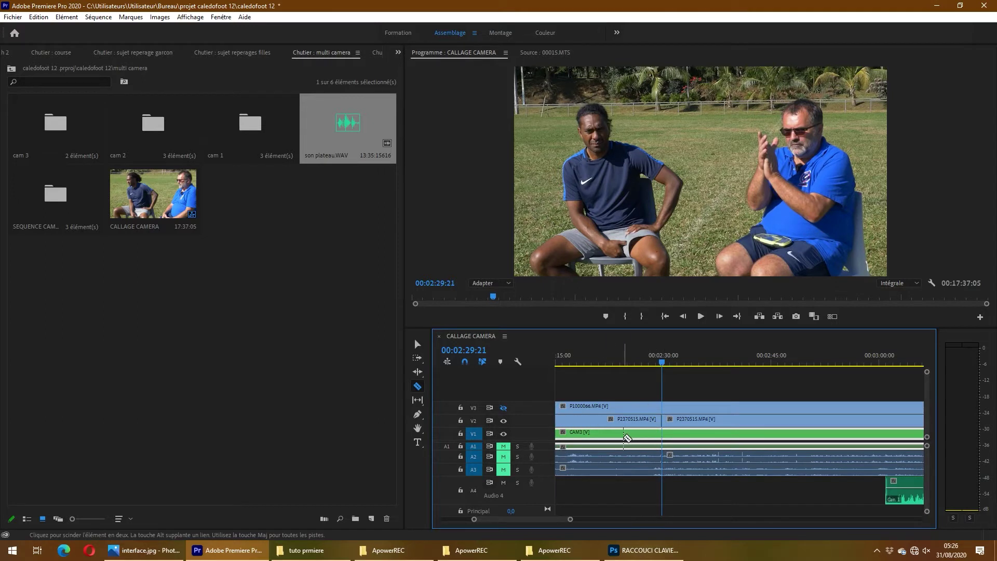
Delete the part of P2370515.MP4 that precedes the cut on V2, and briefly play past the cut.
{"action": "key", "text": "v"}
{"action": "left_click", "coordinate": [626, 421]}
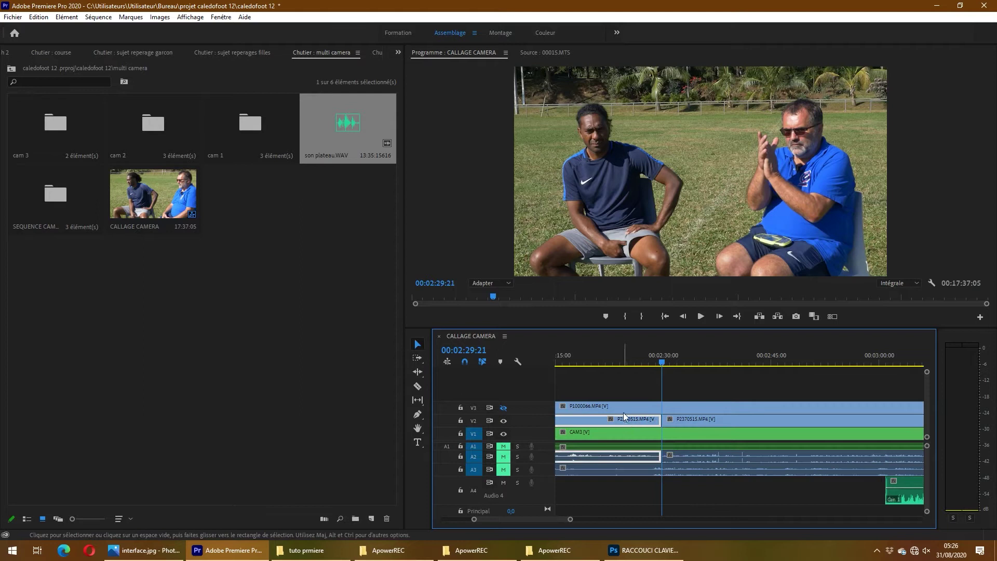
{"action": "key", "text": "Delete"}
{"action": "key", "text": "space"}
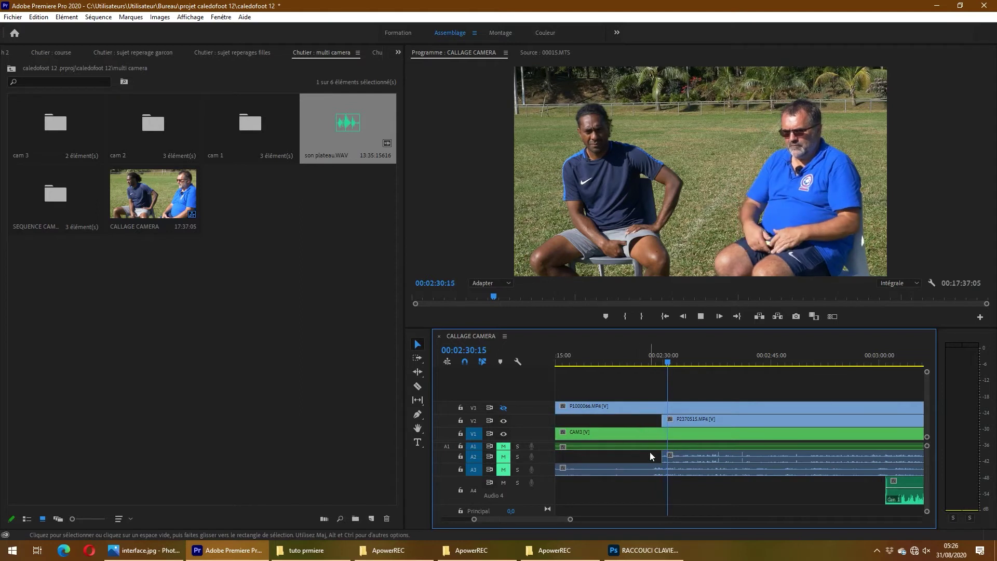
{"action": "left_click", "coordinate": [650, 447]}
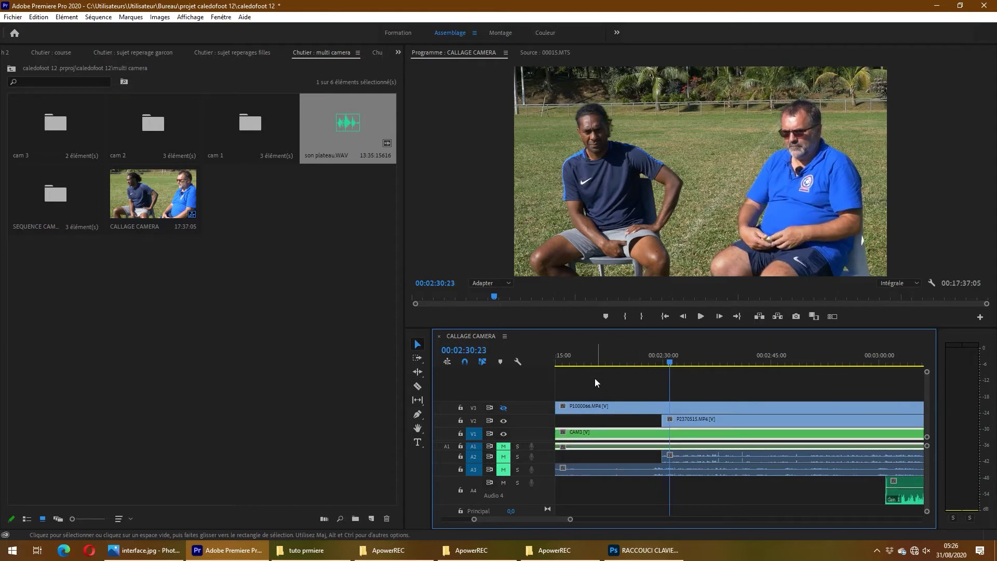
{"action": "left_click", "coordinate": [684, 419]}
{"action": "left_click_drag", "start_coordinate": [684, 423], "coordinate": [904, 434]}
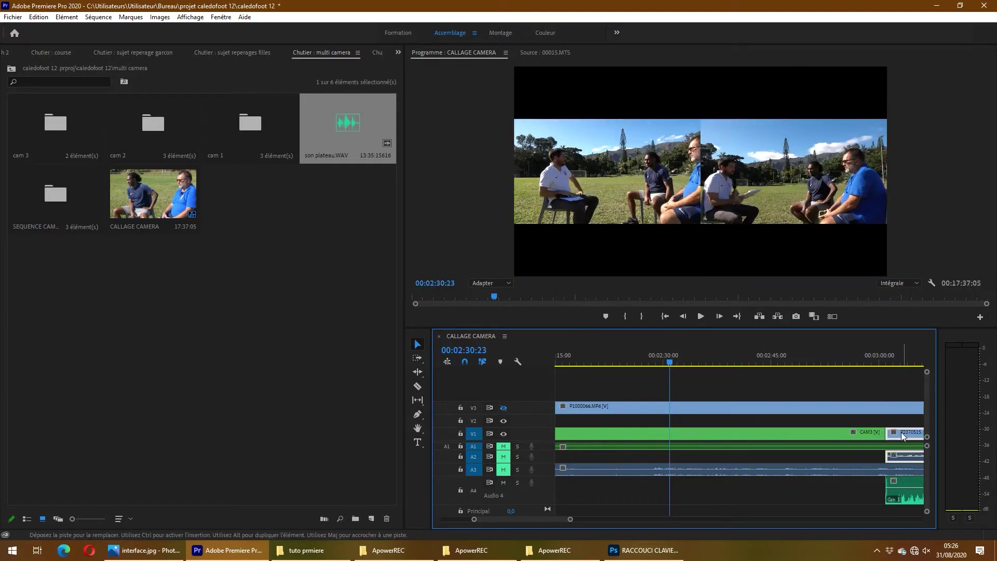
{"action": "key", "text": "ctrl+z"}
Move the trimmed P2370515.MP4 along V2 so that it begins at the start of son plateau.WAV.
{"action": "left_click_drag", "start_coordinate": [680, 417], "coordinate": [909, 429]}
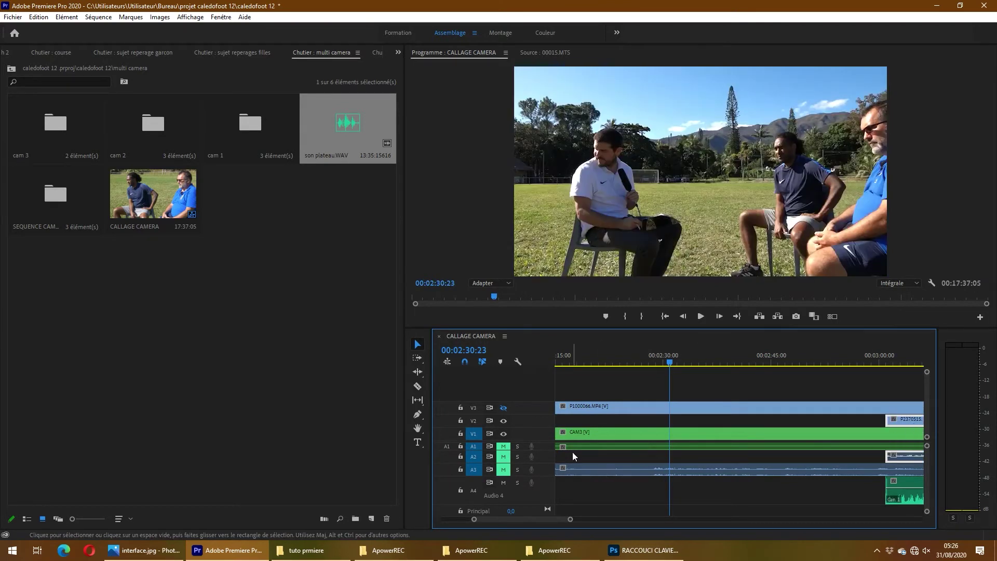
{"action": "left_click_drag", "start_coordinate": [592, 356], "coordinate": [537, 370]}
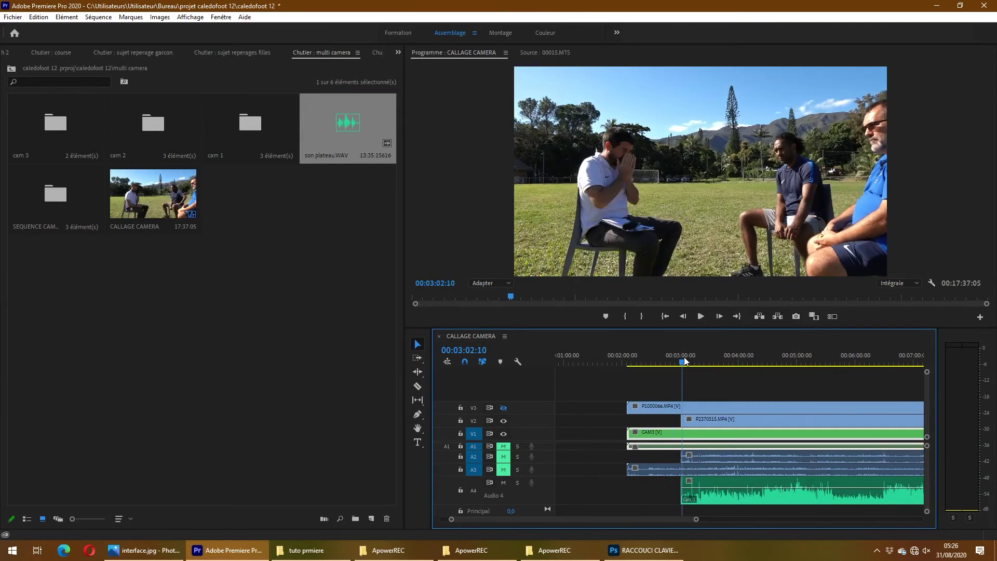
{"action": "left_click_drag", "start_coordinate": [684, 361], "coordinate": [779, 362]}
With V2 hidden, find the clap in CAM3 and cut the CAM3 clip on V1 at 00:03:42:12.
{"action": "left_click", "coordinate": [620, 362]}
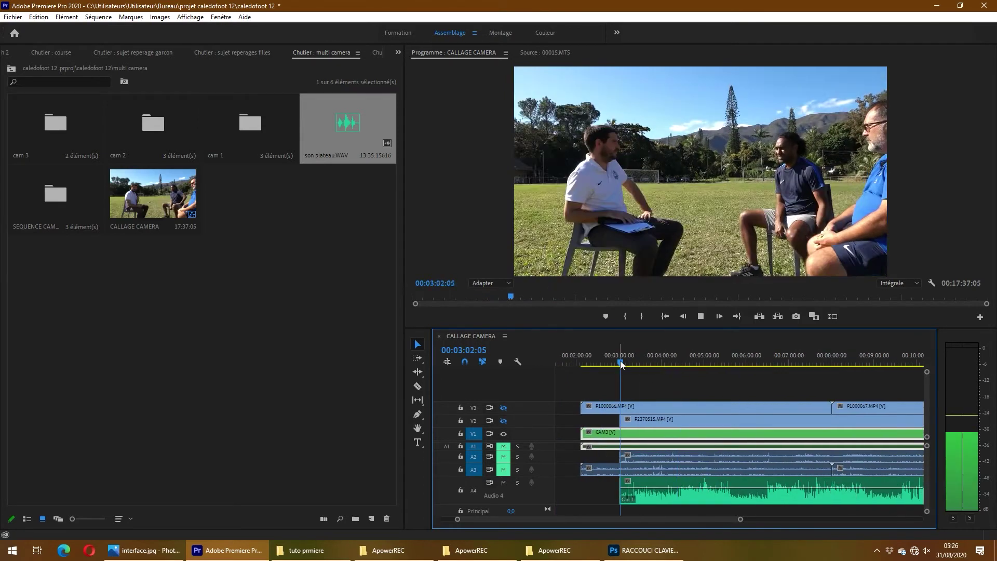
{"action": "mouse_move", "coordinate": [621, 362]}
{"action": "left_mouse_down"}
{"action": "mouse_move", "coordinate": [823, 369]}
{"action": "mouse_move", "coordinate": [625, 366]}
{"action": "left_mouse_up"}
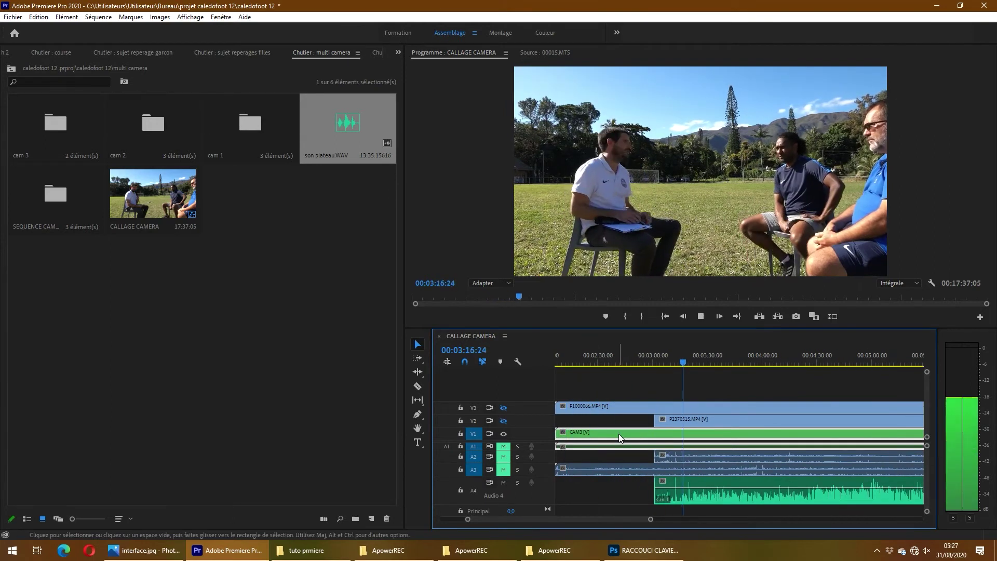
{"action": "key", "text": "space"}
{"action": "key", "text": "c"}
{"action": "left_click", "coordinate": [730, 432]}
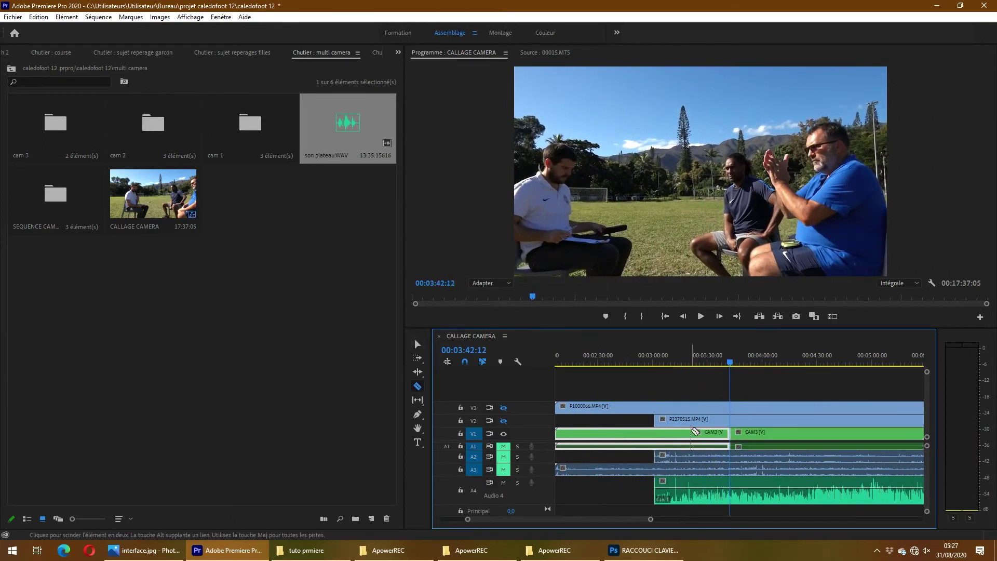
Delete the part of CAM3 before the cut and move the remainder on V1 to the start of son plateau.WAV.
{"action": "key", "text": "v"}
{"action": "key", "text": "Delete"}
{"action": "left_click_drag", "start_coordinate": [752, 445], "coordinate": [677, 446]}
Go back to the beginning of P1000066.MP4 and make video tracks V3 and V2 visible again.
{"action": "left_click", "coordinate": [593, 363]}
{"action": "key", "text": "minus"}
{"action": "left_click", "coordinate": [504, 407]}
{"action": "left_click", "coordinate": [503, 420]}
{"action": "key", "text": "minus"}
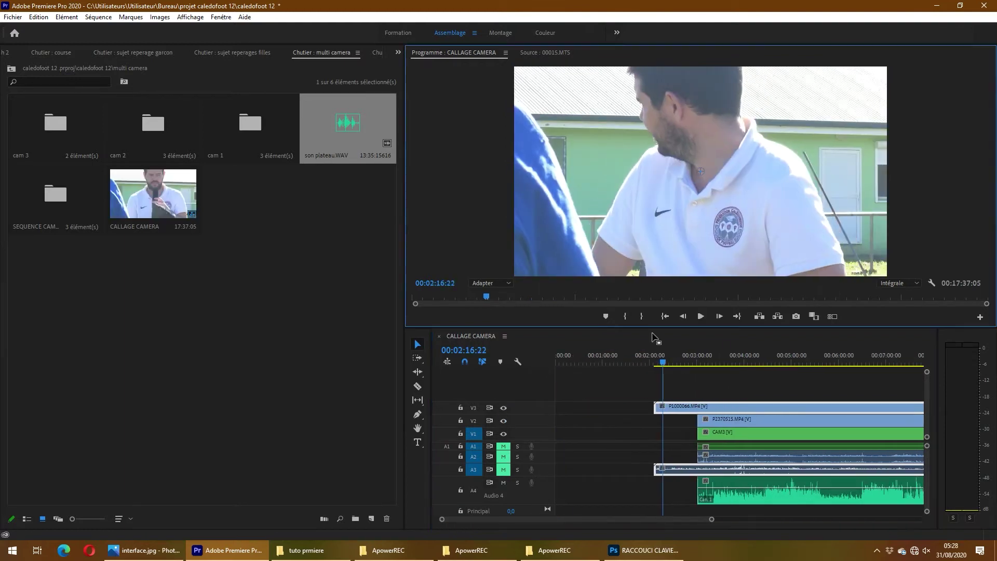
{"action": "key", "text": "minus"}
Set the program monitor zoom to 10% and scale P1000066.MP4 on V3 down to fit the frame.
{"action": "left_click", "coordinate": [491, 283]}
{"action": "left_click", "coordinate": [483, 302]}
{"action": "left_click_drag", "start_coordinate": [601, 172], "coordinate": [651, 172]}
Scrub through P1000066.MP4 on V3 from about 00:02:03 to 00:03:19 to look for the clap.
{"action": "left_click", "coordinate": [606, 363]}
{"action": "key", "text": "equal"}
{"action": "key", "text": "equal"}
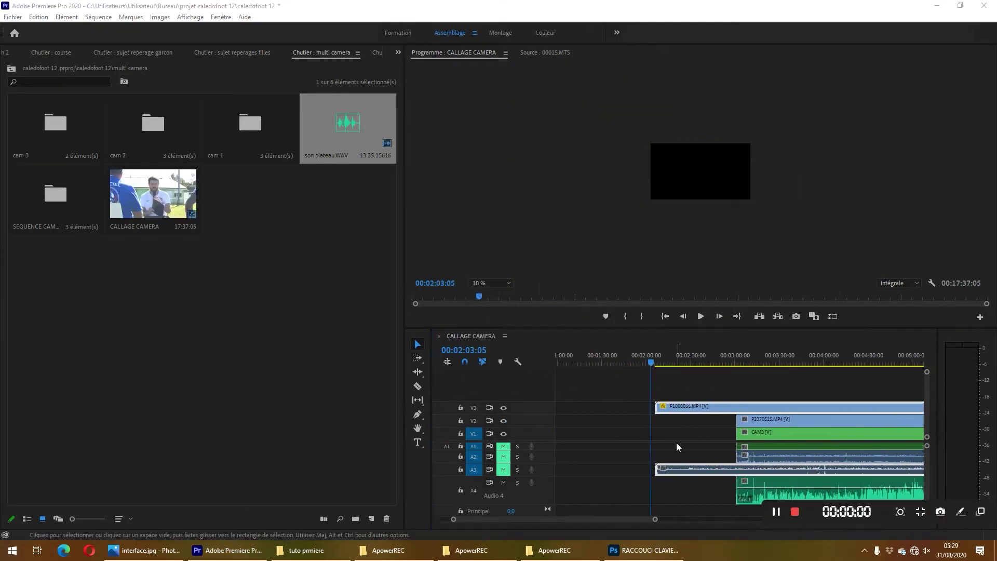
{"action": "left_click_drag", "start_coordinate": [705, 360], "coordinate": [668, 376]}
{"action": "scroll", "coordinate": [672, 407], "scroll_direction": "down", "scroll_amount": 2}
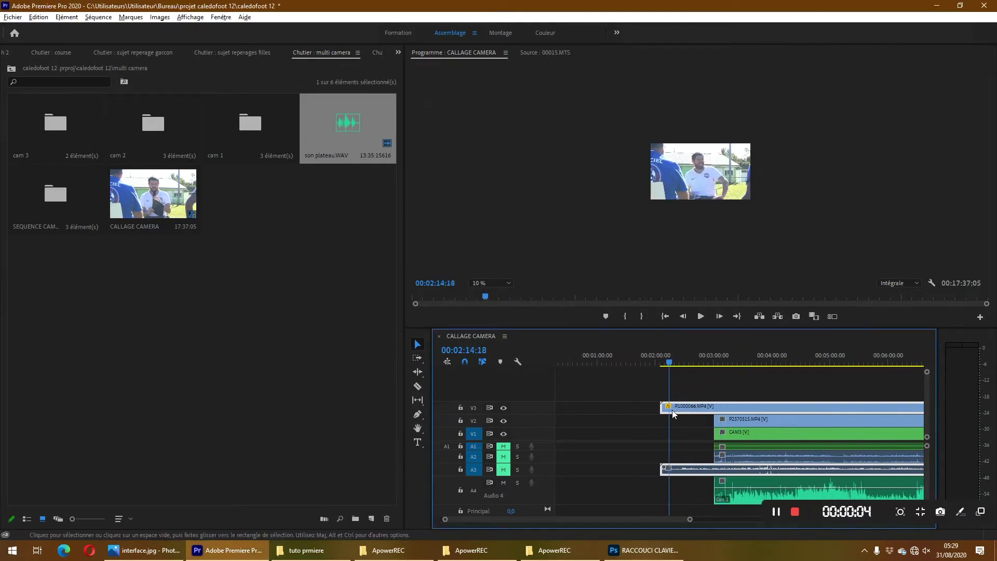
{"action": "scroll", "coordinate": [718, 406], "scroll_direction": "up", "scroll_amount": 3}
{"action": "left_click_drag", "start_coordinate": [567, 363], "coordinate": [591, 362]}
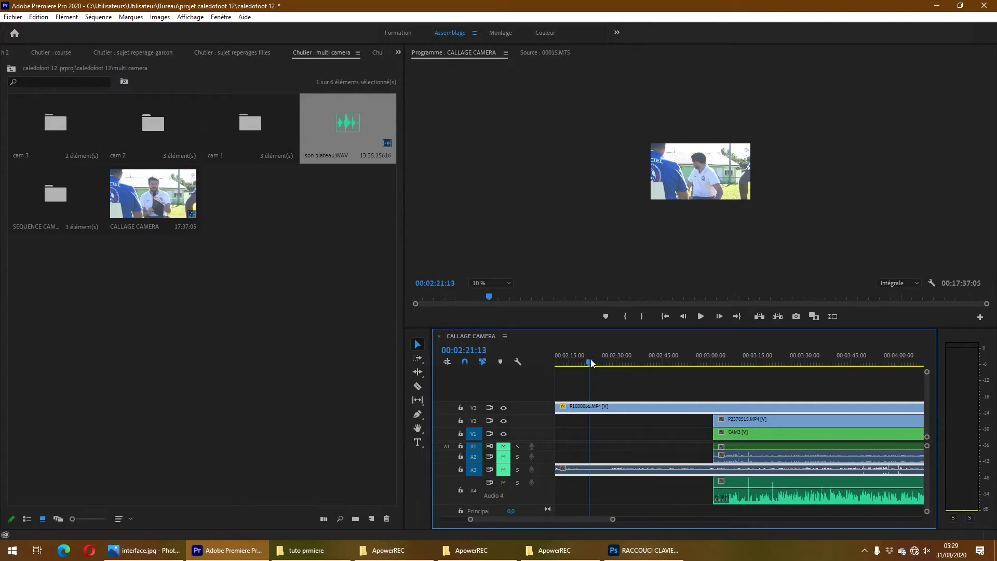
{"action": "left_click_drag", "start_coordinate": [659, 362], "coordinate": [768, 394]}
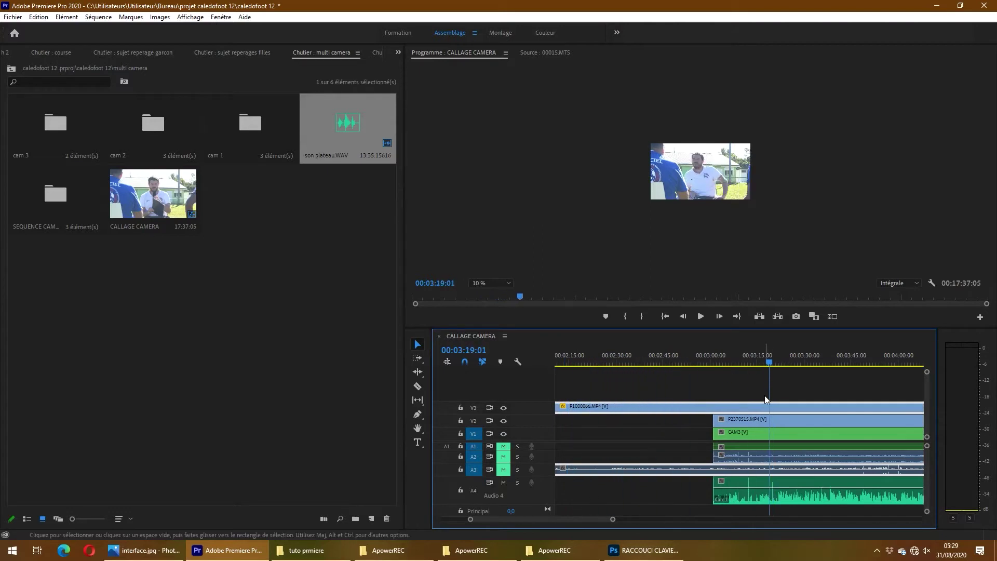
{"action": "scroll", "coordinate": [768, 434], "scroll_direction": "down", "scroll_amount": 3}
{"action": "scroll", "coordinate": [833, 403], "scroll_direction": "up", "scroll_amount": 3}
Scrub further through P1000066.MP4, unmute audio track A3, and play to about 00:04:07.
{"action": "left_click_drag", "start_coordinate": [585, 369], "coordinate": [775, 374]}
{"action": "left_click_drag", "start_coordinate": [840, 379], "coordinate": [796, 384]}
{"action": "key", "text": "space"}
{"action": "scroll", "coordinate": [826, 425], "scroll_direction": "up", "scroll_amount": 2}
{"action": "left_click", "coordinate": [503, 469]}
{"action": "scroll", "coordinate": [845, 441], "scroll_direction": "up", "scroll_amount": 2}
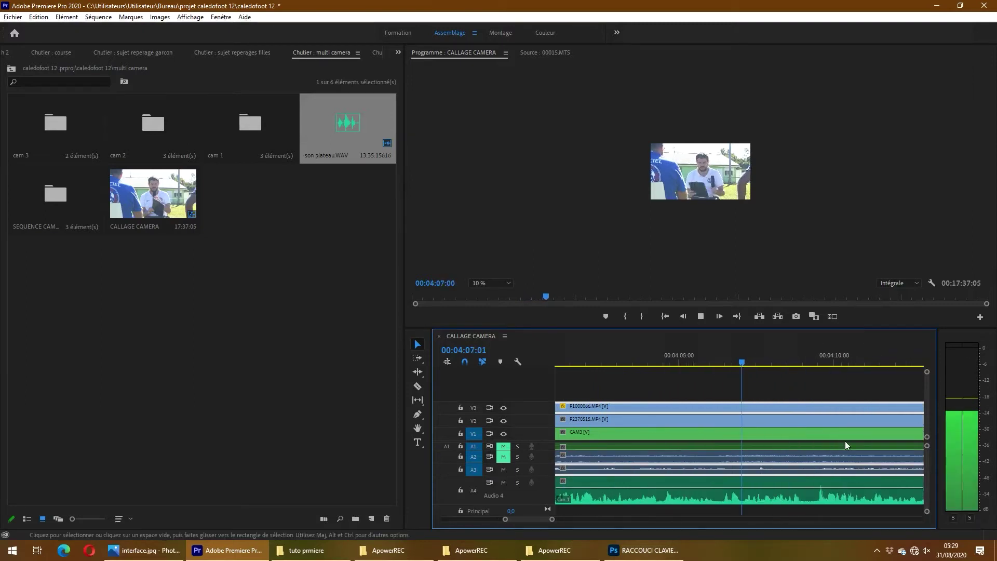
Mute audio track A4 and find the exact hand clap of P1000066.MP4 on V3 by playing and scrubbing.
{"action": "scroll", "coordinate": [845, 445], "scroll_direction": "down", "scroll_amount": 5}
{"action": "left_click", "coordinate": [503, 483]}
{"action": "key", "text": "space"}
{"action": "left_click", "coordinate": [584, 362]}
{"action": "scroll", "coordinate": [584, 371], "scroll_direction": "up", "scroll_amount": 4}
{"action": "scroll", "coordinate": [596, 372], "scroll_direction": "up", "scroll_amount": 5}
{"action": "left_click", "coordinate": [618, 363]}
{"action": "scroll", "coordinate": [619, 364], "scroll_direction": "up", "scroll_amount": 3}
{"action": "left_click", "coordinate": [611, 361]}
Cut P1000066.MP4 on V3 at the clap, delete the part before it and line the clip up with the other cameras.
{"action": "key", "text": "c"}
{"action": "left_click", "coordinate": [610, 409]}
{"action": "left_click", "coordinate": [581, 409]}
{"action": "key", "text": "Delete"}
{"action": "scroll", "coordinate": [753, 399], "scroll_direction": "down", "scroll_amount": 5}
{"action": "left_click_drag", "start_coordinate": [757, 409], "coordinate": [623, 410]}
Align the audio clip on A4 with the common start of the camera clips around 00:03:00:19.
{"action": "scroll", "coordinate": [616, 374], "scroll_direction": "up", "scroll_amount": 7}
{"action": "left_click", "coordinate": [657, 359]}
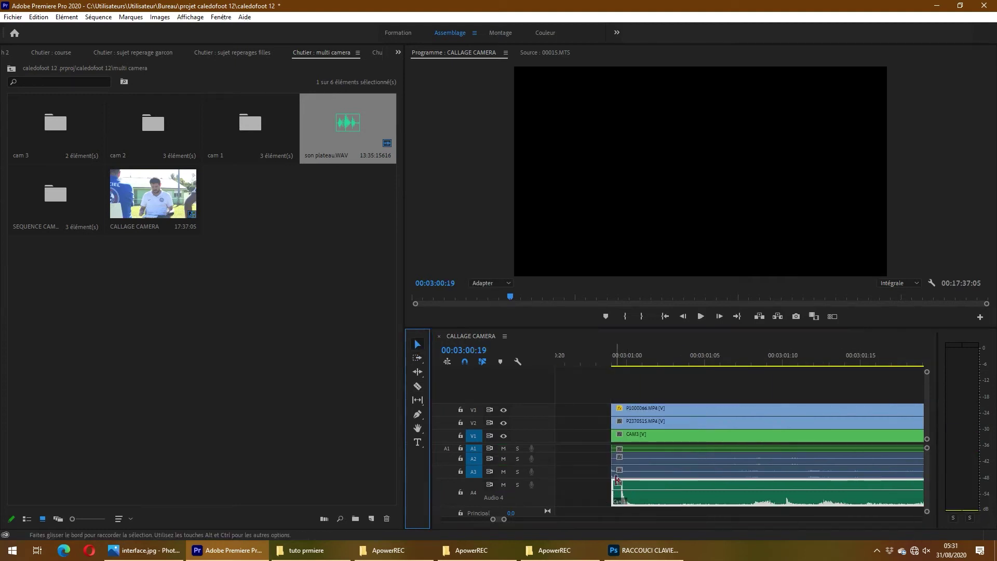
{"action": "left_click_drag", "start_coordinate": [661, 490], "coordinate": [623, 499]}
Switch the timeline to audio time units and cut the A4 audio precisely at its clap.
{"action": "right_click", "coordinate": [574, 364]}
{"action": "left_click", "coordinate": [630, 343]}
{"action": "scroll", "coordinate": [617, 499], "scroll_direction": "up", "scroll_amount": 4}
{"action": "key", "text": "c"}
{"action": "left_click", "coordinate": [644, 496]}
{"action": "left_click", "coordinate": [627, 497]}
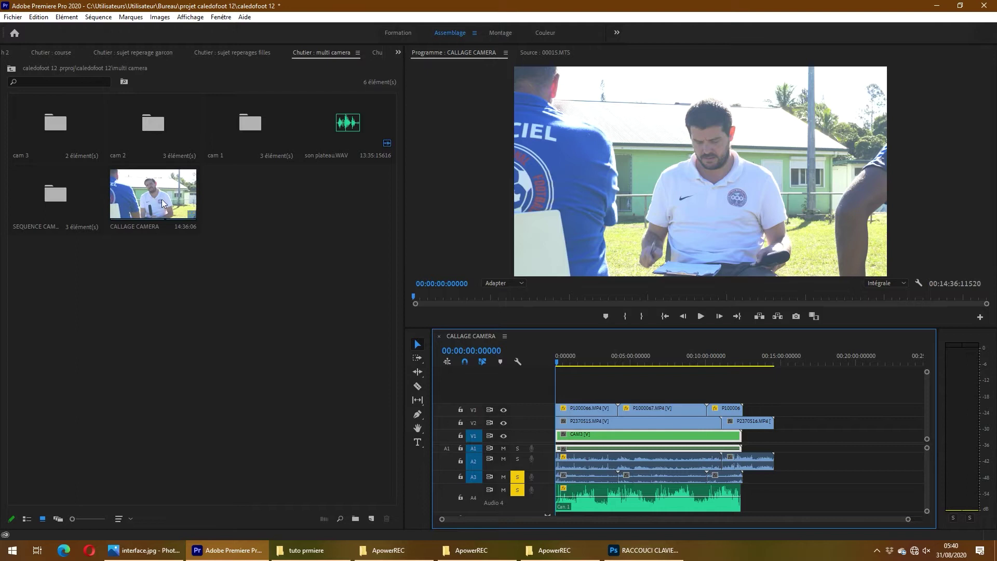
Create a new sequence from CALLAGE CAMERA and rename it MONTAGE PLATEAU.
{"action": "right_click", "coordinate": [132, 198]}
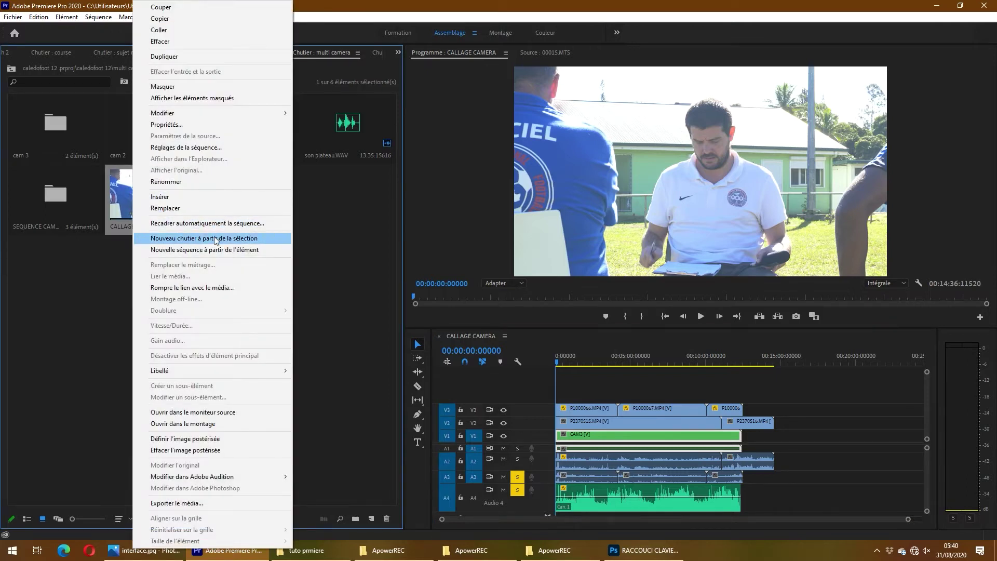
{"action": "left_click", "coordinate": [213, 250]}
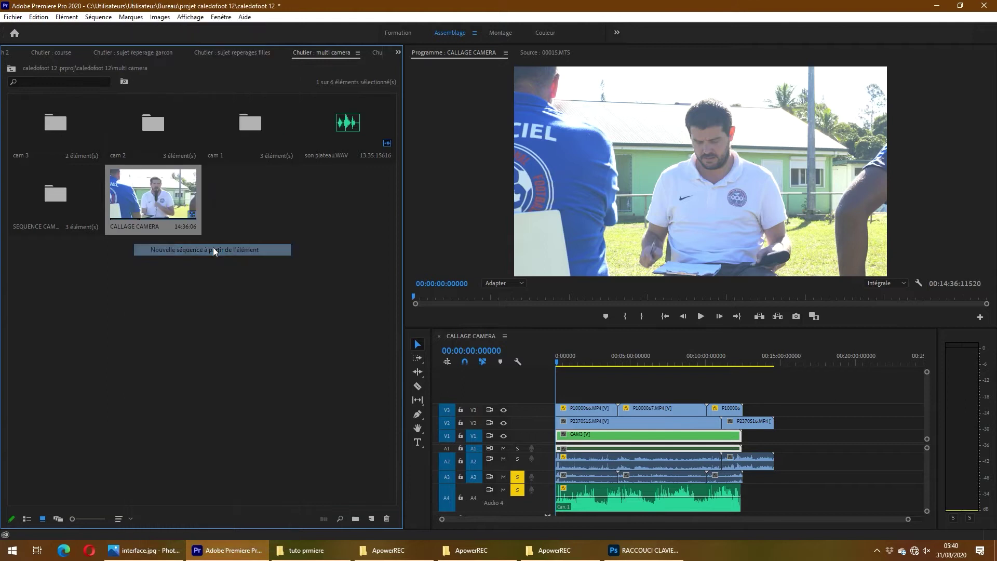
{"action": "left_click", "coordinate": [219, 225]}
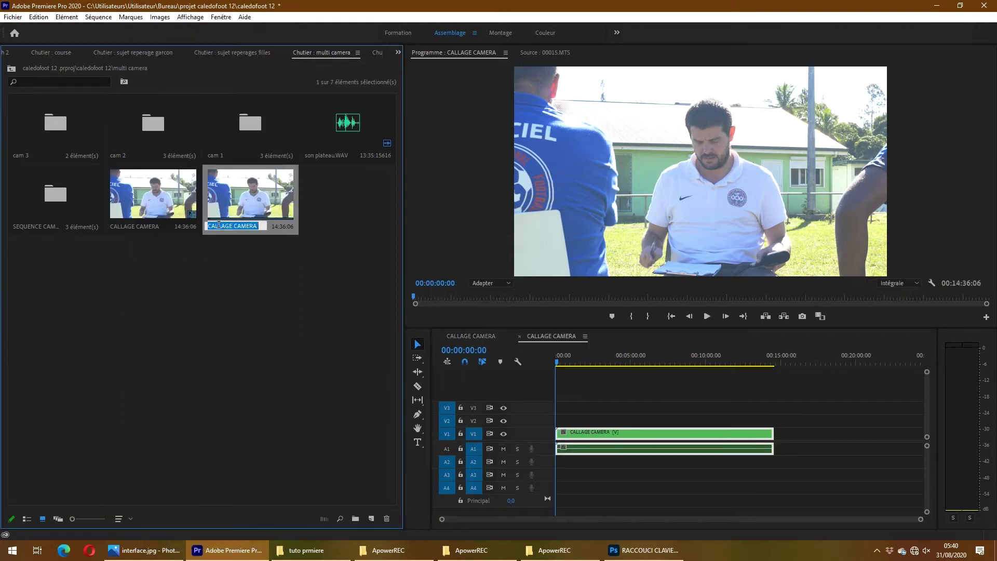
{"action": "type", "text": "MONTAGE PLATEAU"}
{"action": "key", "text": "Tab"}
{"action": "left_click", "coordinate": [279, 221]}
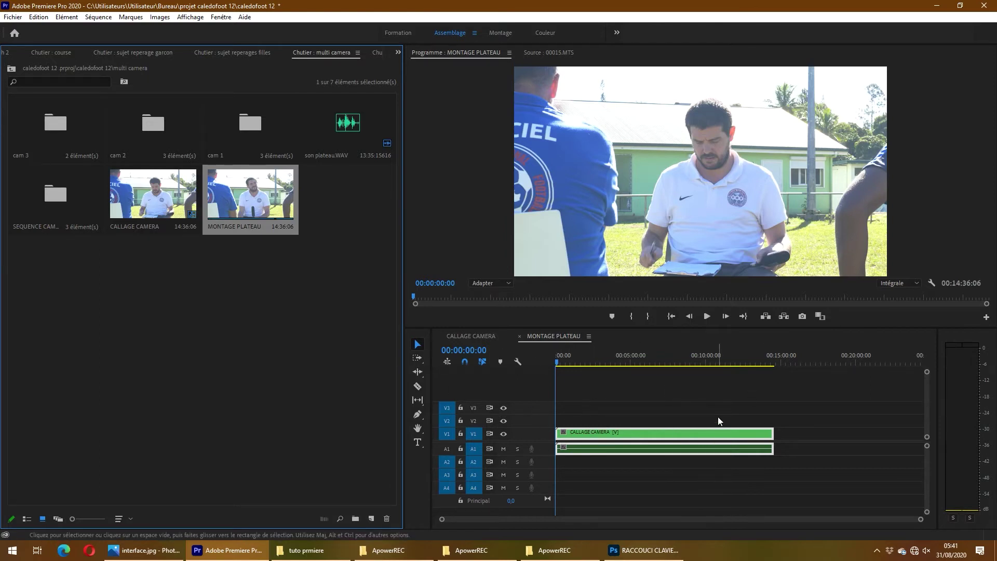
Enable multi-camera on the nested CALLAGE CAMERA clip in the MONTAGE PLATEAU sequence.
{"action": "right_click", "coordinate": [703, 436]}
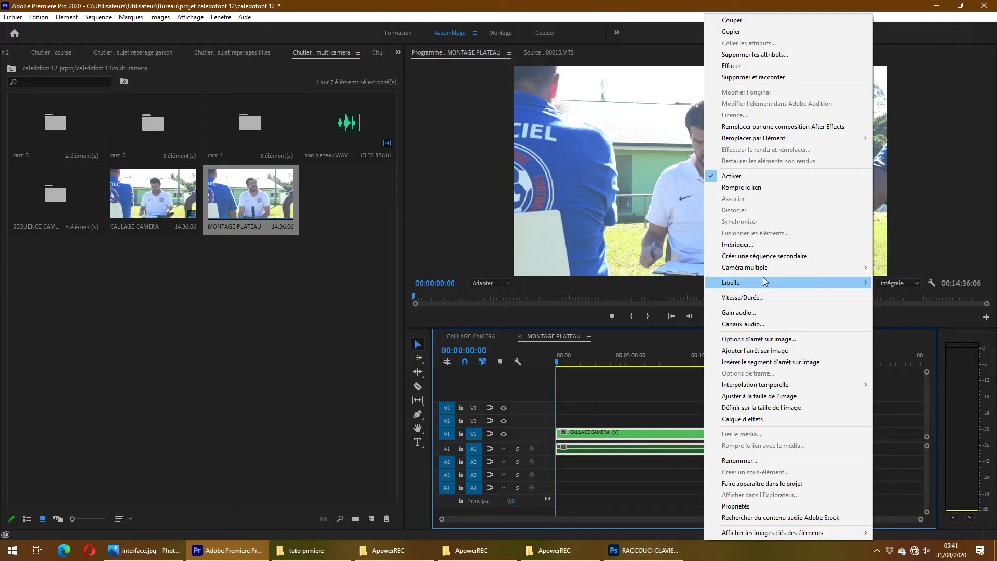
{"action": "mouse_move", "coordinate": [759, 273]}
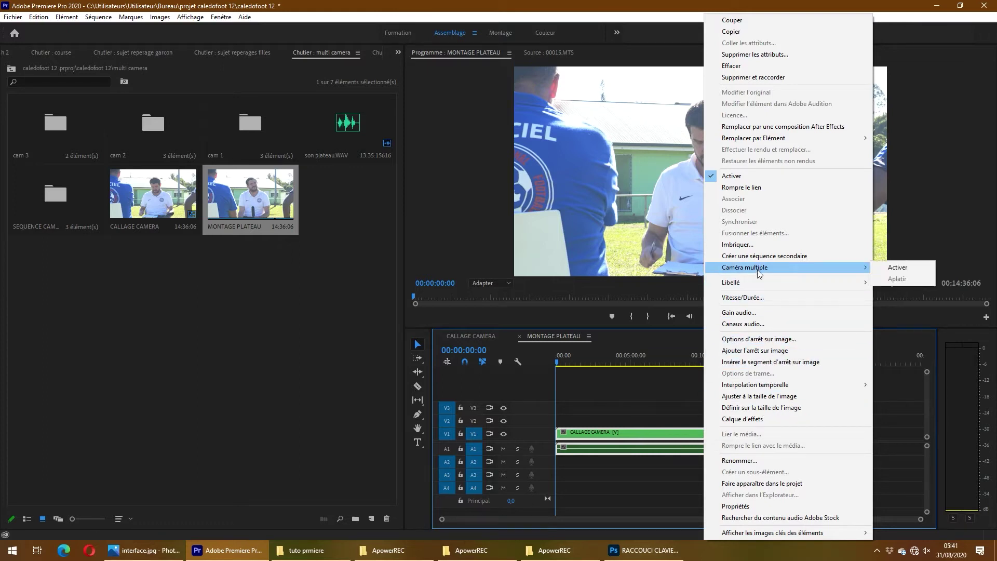
{"action": "left_click", "coordinate": [879, 271]}
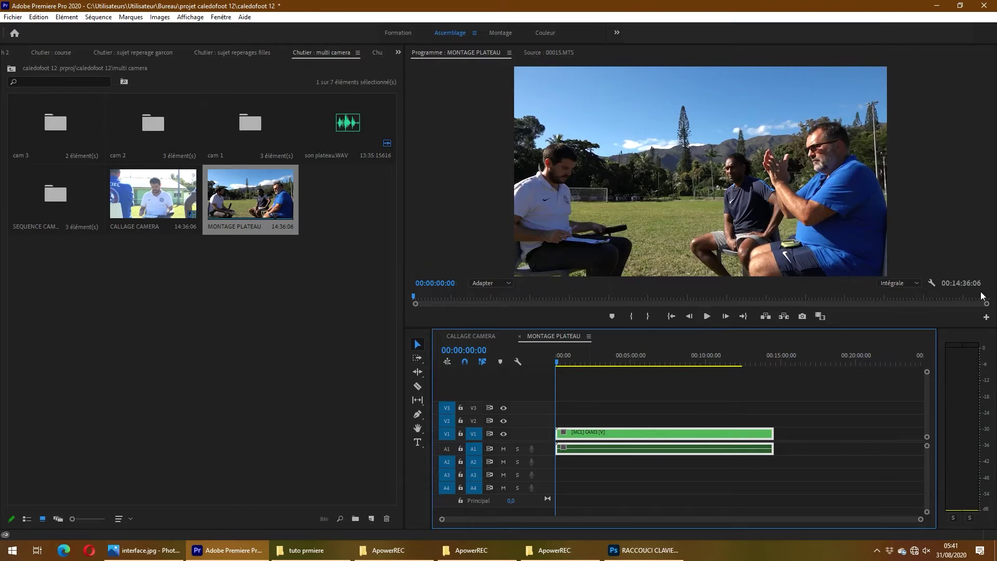
Add the multi-camera view toggle to the program monitor's controls and turn on the multi-camera view.
{"action": "left_click", "coordinate": [986, 318]}
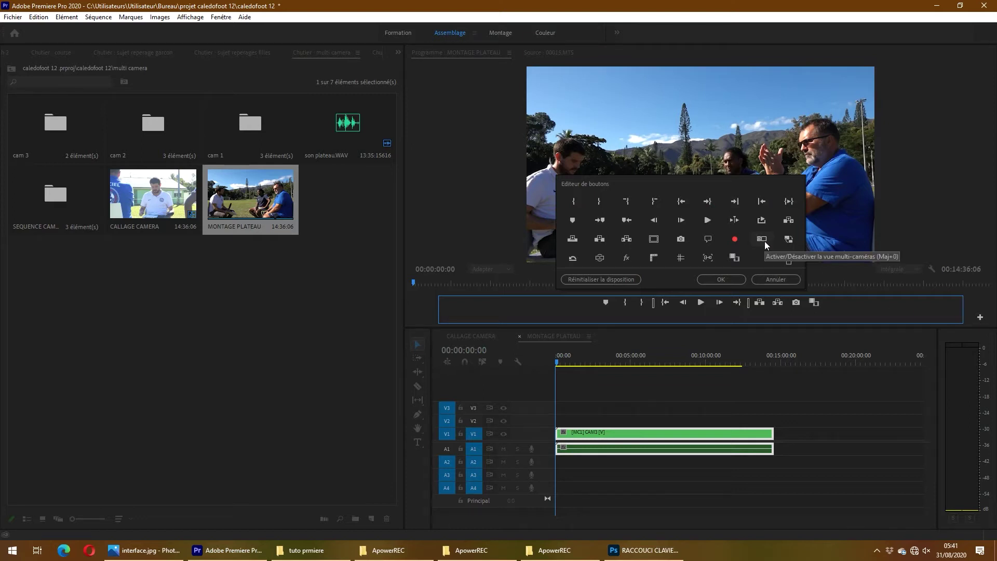
{"action": "left_click_drag", "start_coordinate": [765, 244], "coordinate": [837, 307]}
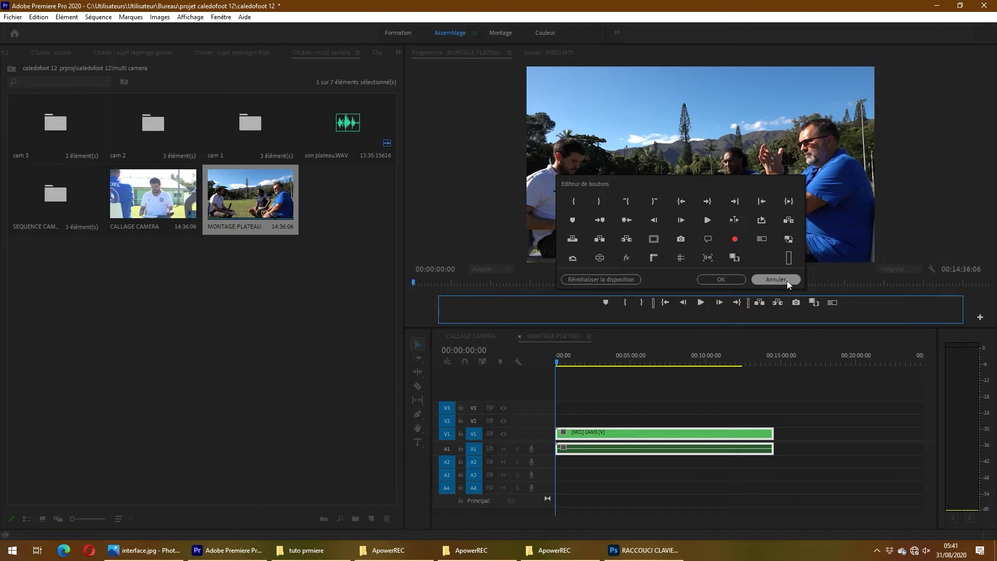
{"action": "left_click", "coordinate": [737, 280]}
{"action": "left_click", "coordinate": [827, 317]}
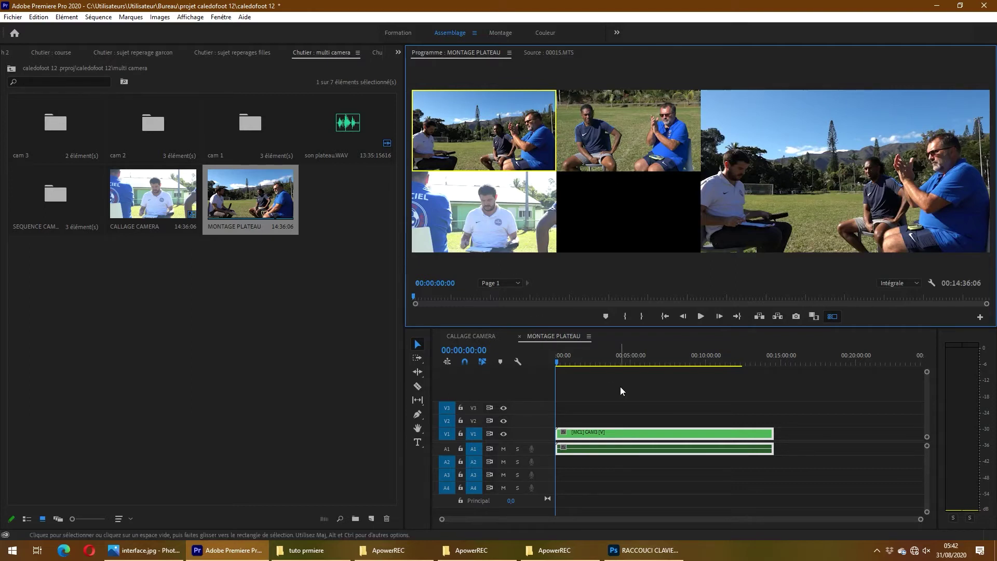
{"action": "left_click", "coordinate": [582, 372]}
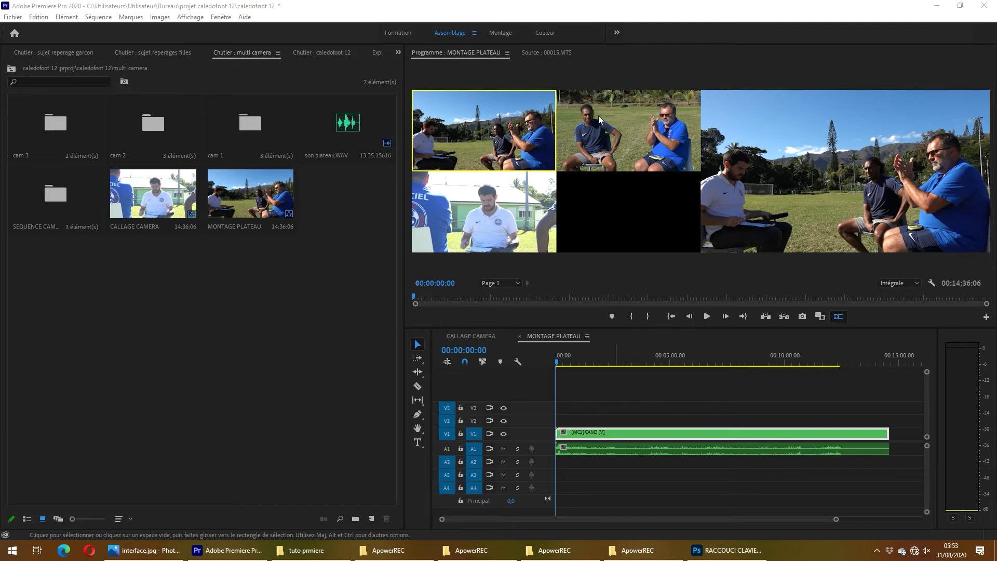
Try switching the MONTAGE PLATEAU clip among cameras 2, 3 and 1, ending on camera 1.
{"action": "left_click", "coordinate": [627, 143]}
{"action": "left_click", "coordinate": [614, 147]}
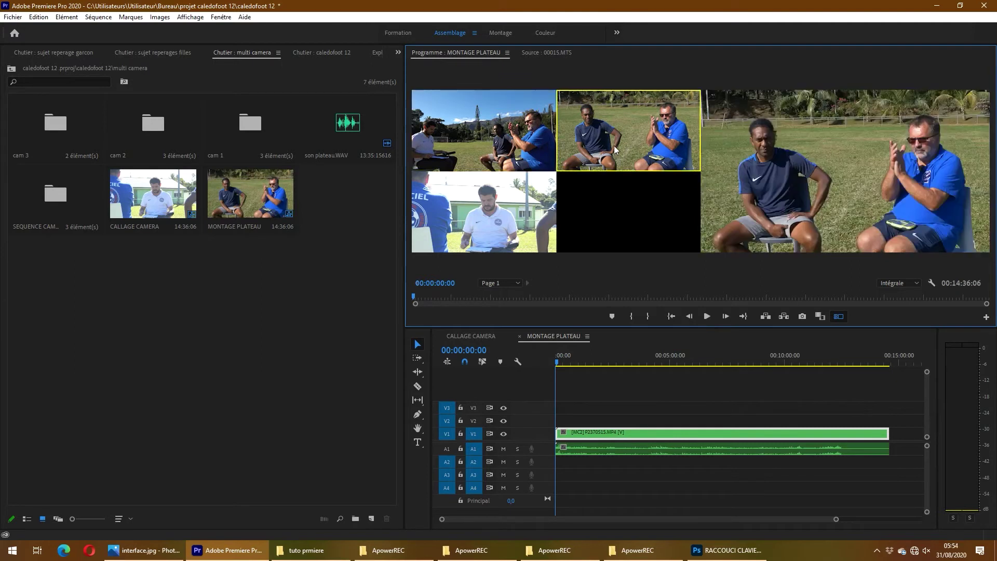
{"action": "left_click", "coordinate": [476, 201]}
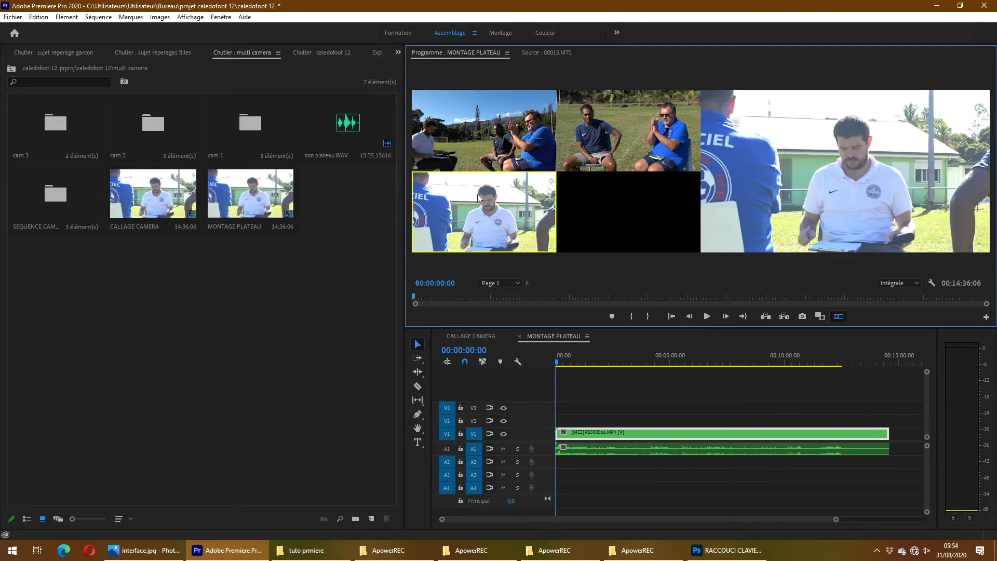
{"action": "left_click", "coordinate": [547, 147]}
{"action": "left_click", "coordinate": [585, 148]}
{"action": "left_click", "coordinate": [479, 144]}
{"action": "key", "text": "2"}
{"action": "left_click", "coordinate": [488, 198]}
{"action": "left_click", "coordinate": [528, 164]}
{"action": "left_click", "coordinate": [560, 150]}
{"action": "left_click", "coordinate": [505, 156]}
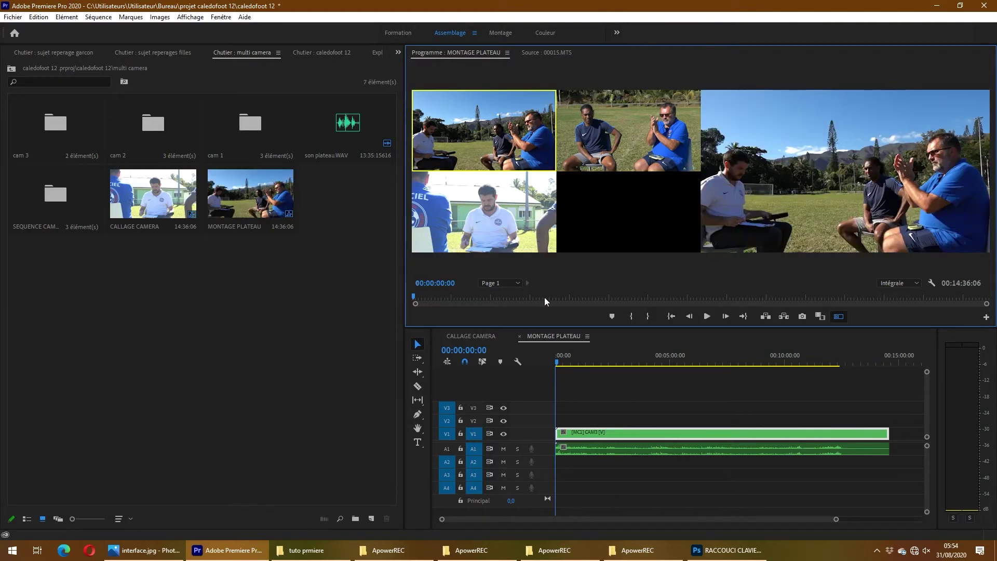
Play MONTAGE PLATEAU from the start and cut live to cameras 2, 3, 1 and 3, stopping at about 00:00:22.
{"action": "left_click", "coordinate": [553, 361]}
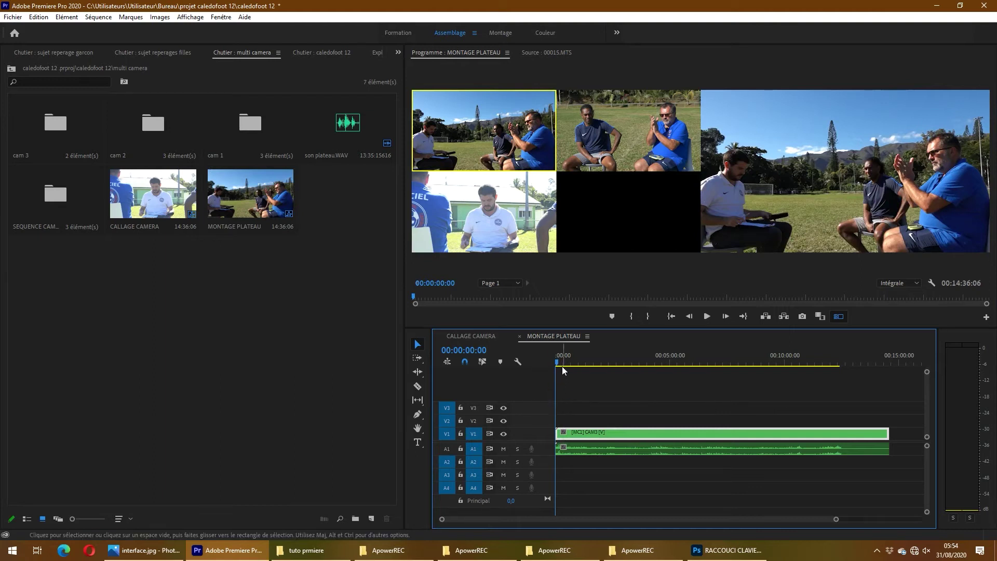
{"action": "left_click_drag", "start_coordinate": [560, 360], "coordinate": [555, 360]}
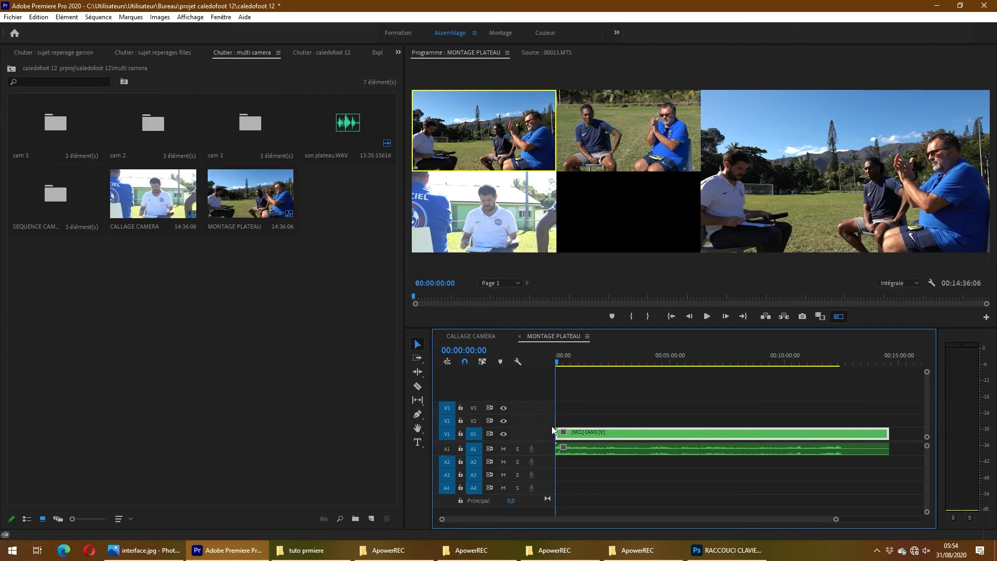
{"action": "key", "text": "space"}
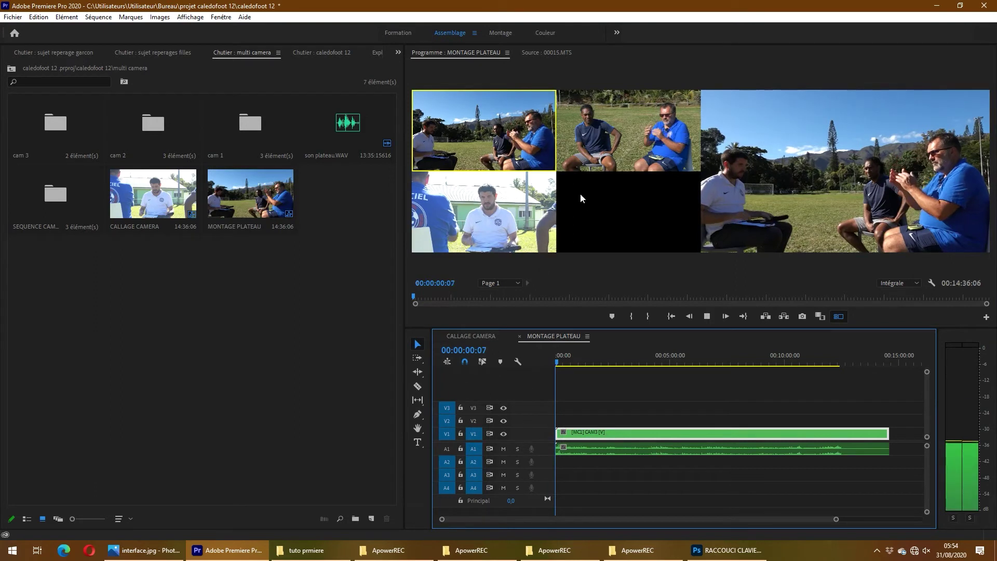
{"action": "left_click", "coordinate": [605, 130]}
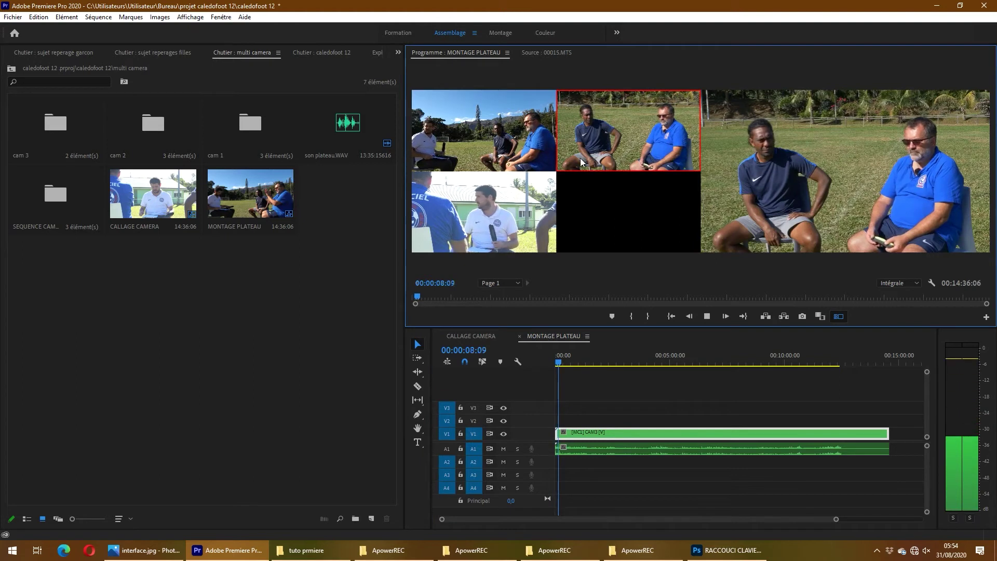
{"action": "left_click", "coordinate": [525, 203]}
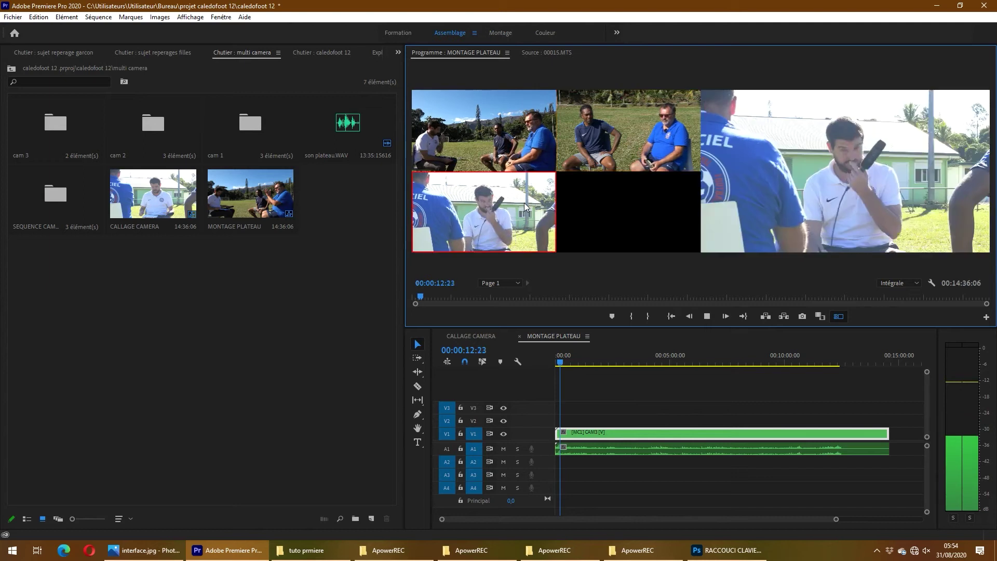
{"action": "left_click", "coordinate": [526, 155]}
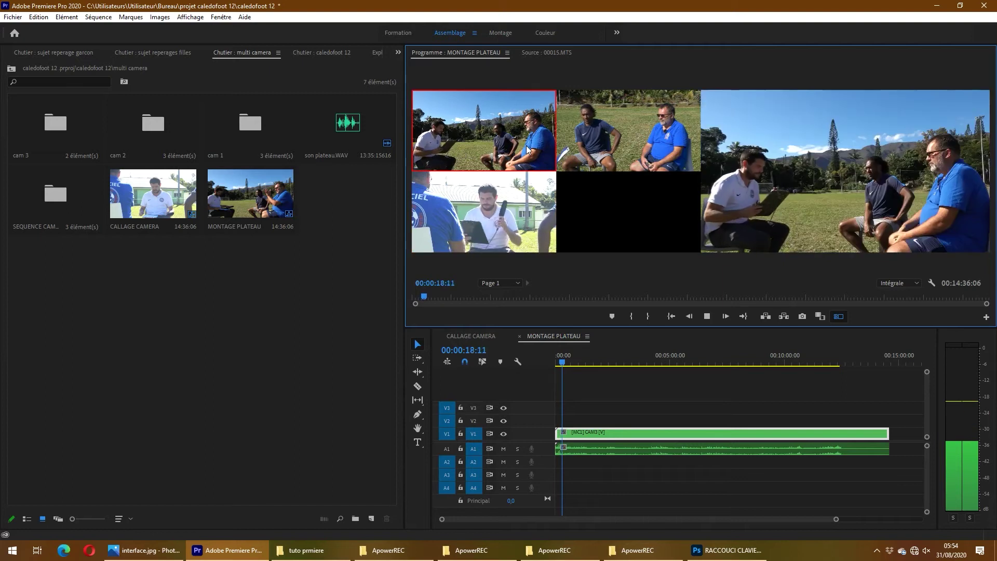
{"action": "left_click", "coordinate": [544, 246]}
{"action": "key", "text": "space"}
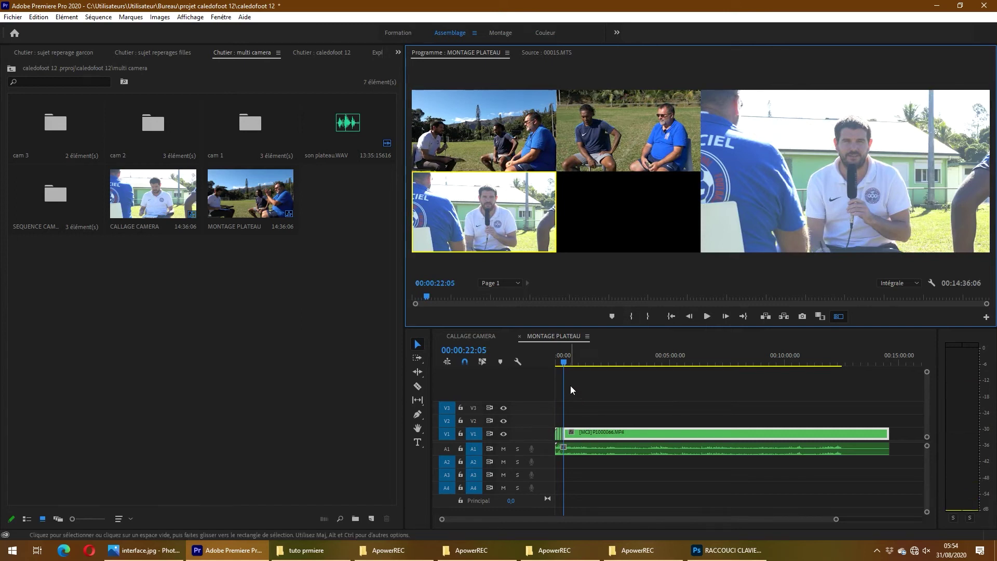
Replay MONTAGE PLATEAU from about 00:00:03 to 00:00:13 to review the recorded camera cuts.
{"action": "scroll", "coordinate": [569, 384], "scroll_direction": "up", "scroll_amount": 5}
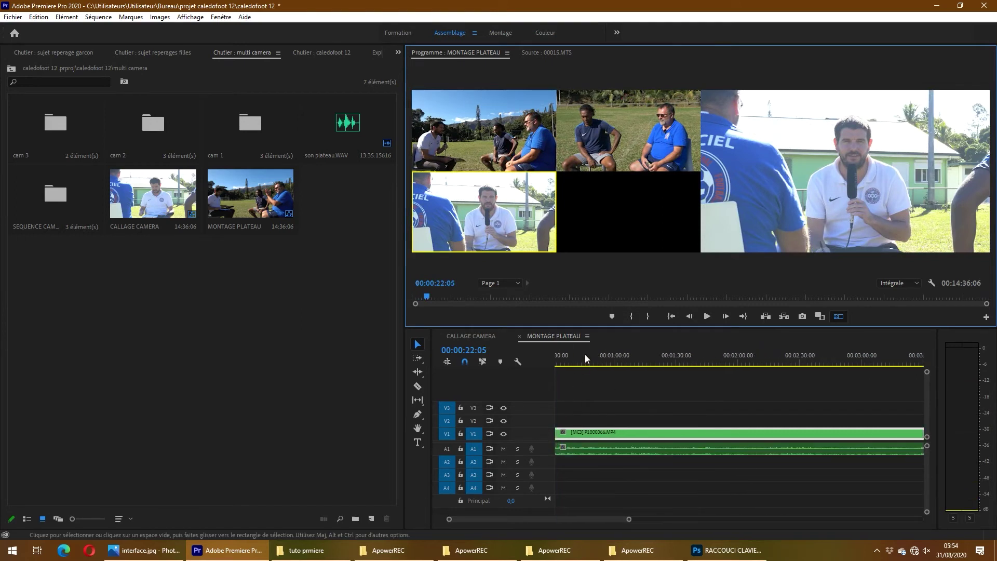
{"action": "left_click_drag", "start_coordinate": [585, 354], "coordinate": [477, 366]}
{"action": "scroll", "coordinate": [548, 437], "scroll_direction": "up", "scroll_amount": 1}
{"action": "scroll", "coordinate": [566, 434], "scroll_direction": "up", "scroll_amount": 2}
{"action": "scroll", "coordinate": [574, 432], "scroll_direction": "up", "scroll_amount": 2}
{"action": "mouse_move", "coordinate": [584, 360]}
{"action": "left_mouse_down"}
{"action": "mouse_move", "coordinate": [536, 349]}
{"action": "mouse_move", "coordinate": [590, 366]}
{"action": "mouse_move", "coordinate": [547, 351]}
{"action": "mouse_move", "coordinate": [578, 362]}
{"action": "left_mouse_up"}
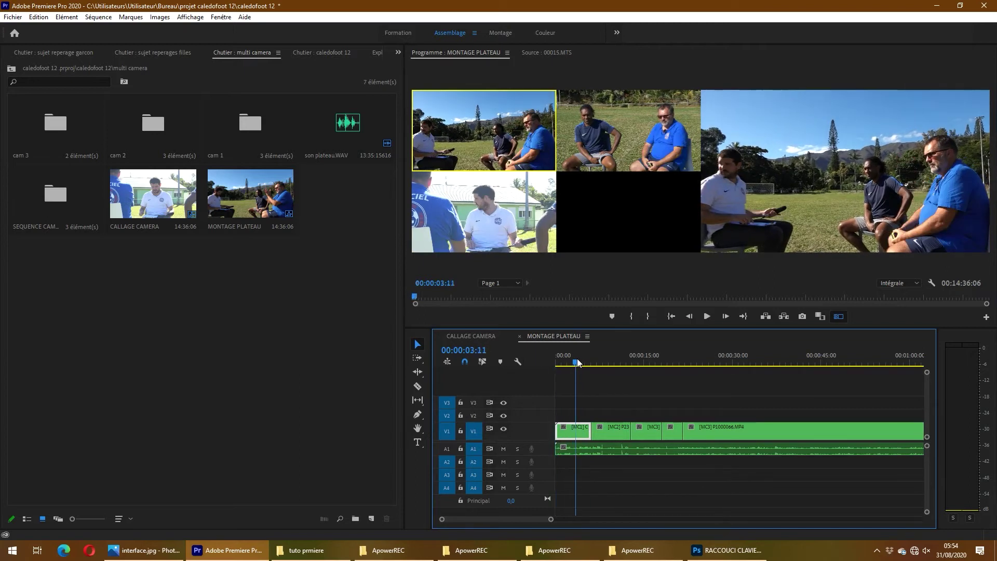
{"action": "key", "text": "space"}
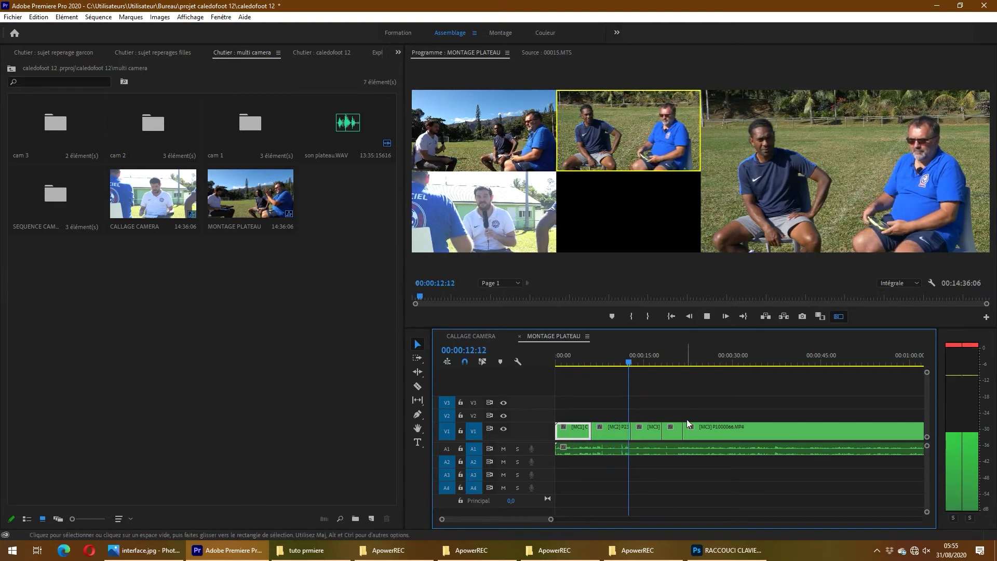
{"action": "key", "text": "3"}
{"action": "key", "text": "space"}
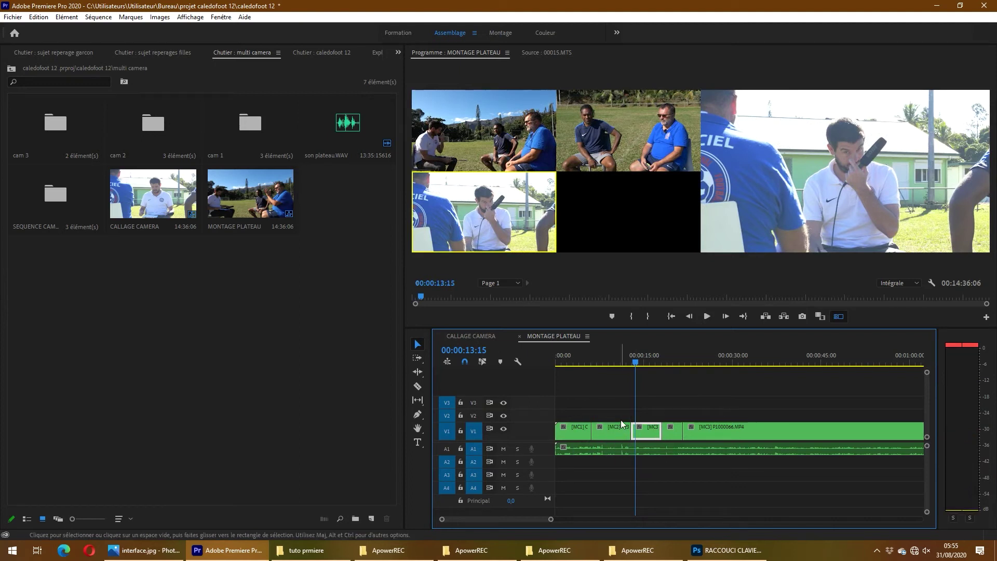
Change the second segment of MONTAGE PLATEAU, around 00:00:07:12, to Caméra 1.
{"action": "left_click", "coordinate": [610, 429]}
{"action": "mouse_move", "coordinate": [599, 366]}
{"action": "left_mouse_down"}
{"action": "mouse_move", "coordinate": [615, 367]}
{"action": "mouse_move", "coordinate": [600, 373]}
{"action": "left_mouse_up"}
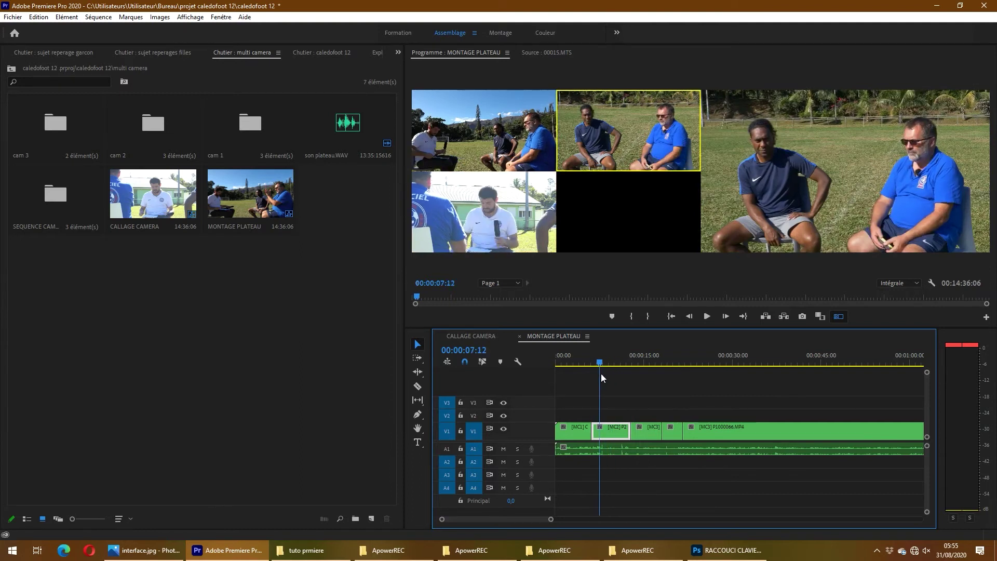
{"action": "right_click", "coordinate": [606, 434]}
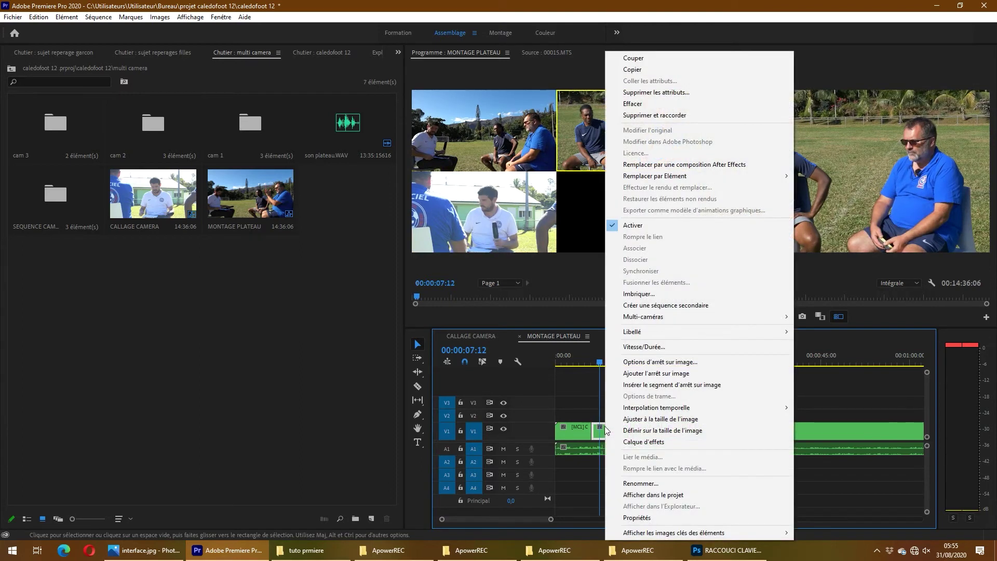
{"action": "mouse_move", "coordinate": [673, 316]}
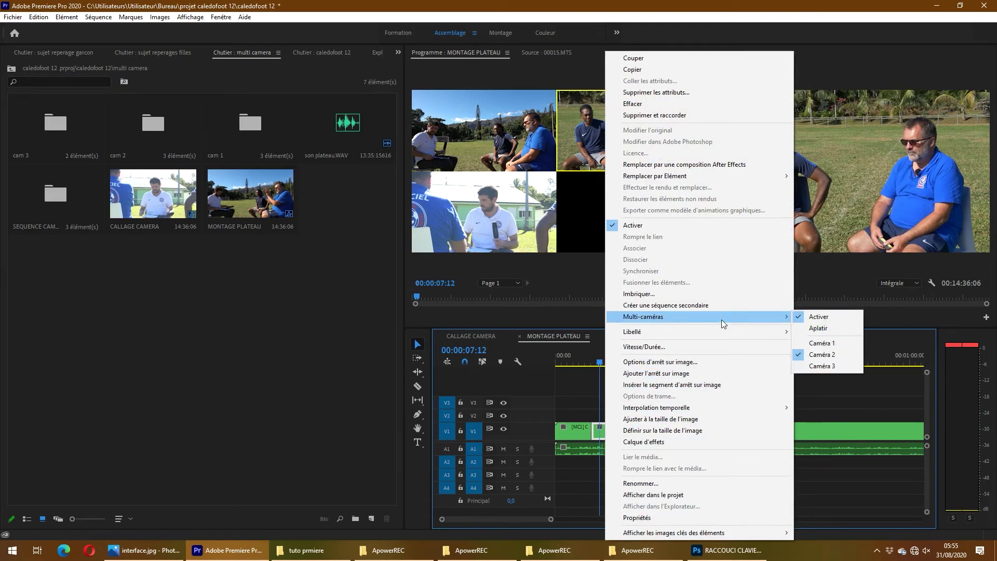
{"action": "left_click", "coordinate": [825, 344]}
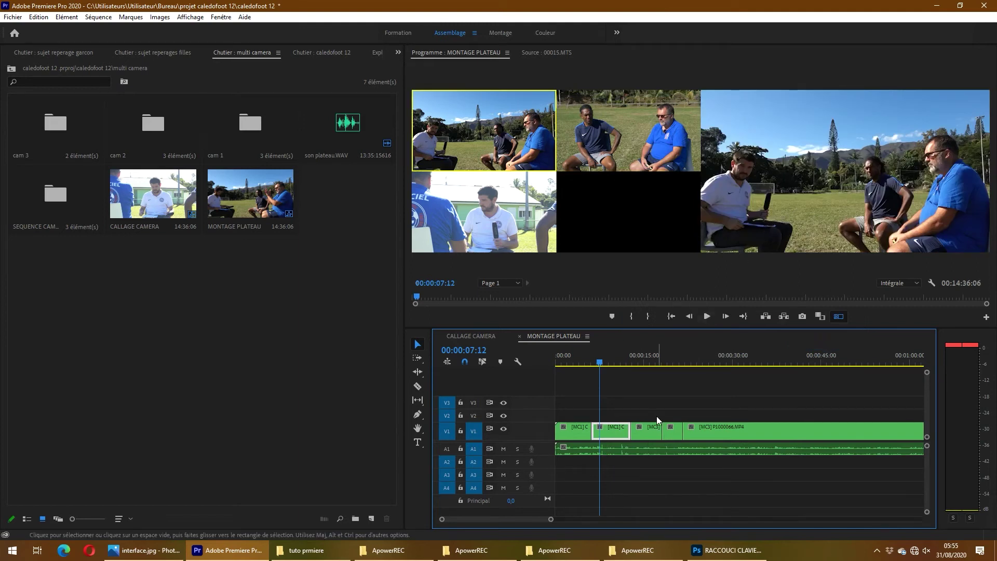
Split the second segment at about 00:00:09, set its latter part to Caméra 3 and play the edit briefly.
{"action": "key", "text": "c"}
{"action": "left_click", "coordinate": [610, 432]}
{"action": "key", "text": "v"}
{"action": "right_click", "coordinate": [619, 438]}
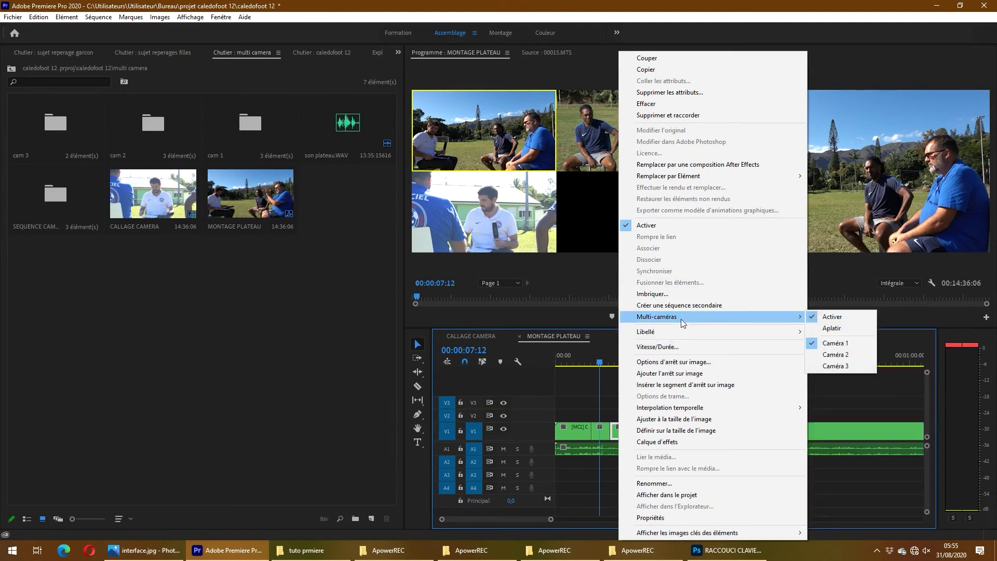
{"action": "left_click", "coordinate": [837, 367]}
{"action": "key", "text": "space"}
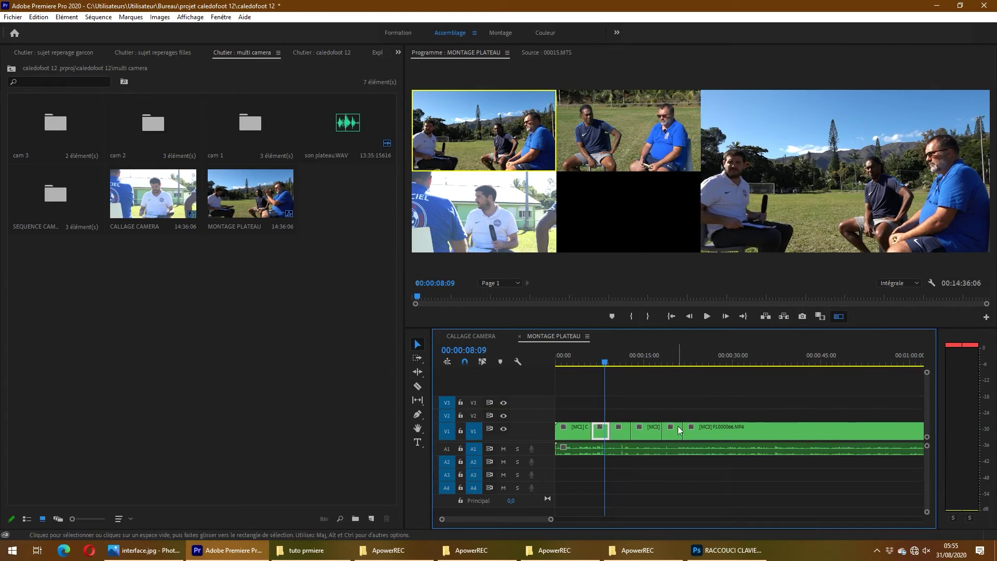
{"action": "key", "text": "minus"}
{"action": "key", "text": "minus"}
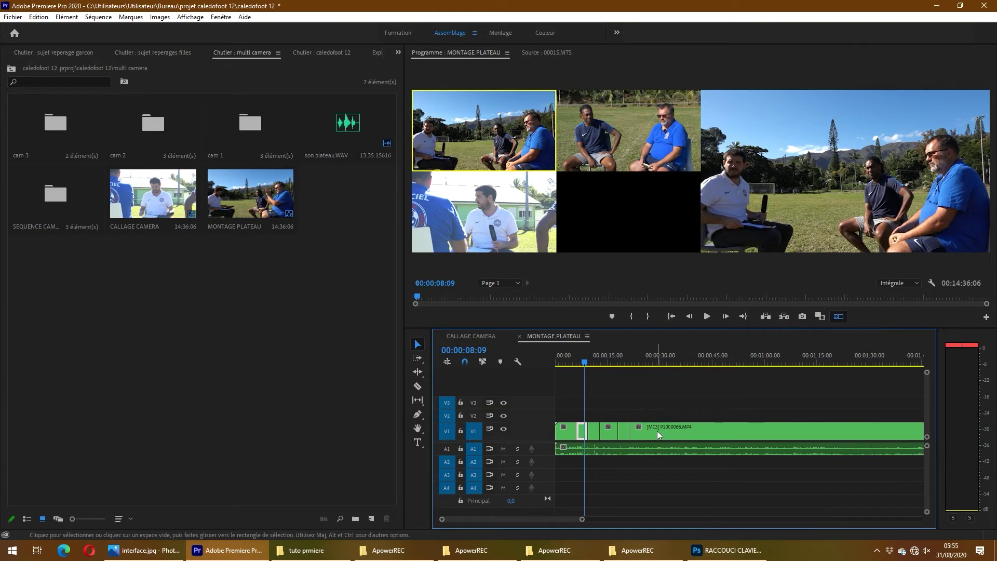
{"action": "scroll", "coordinate": [595, 429], "scroll_direction": "down", "scroll_amount": 2}
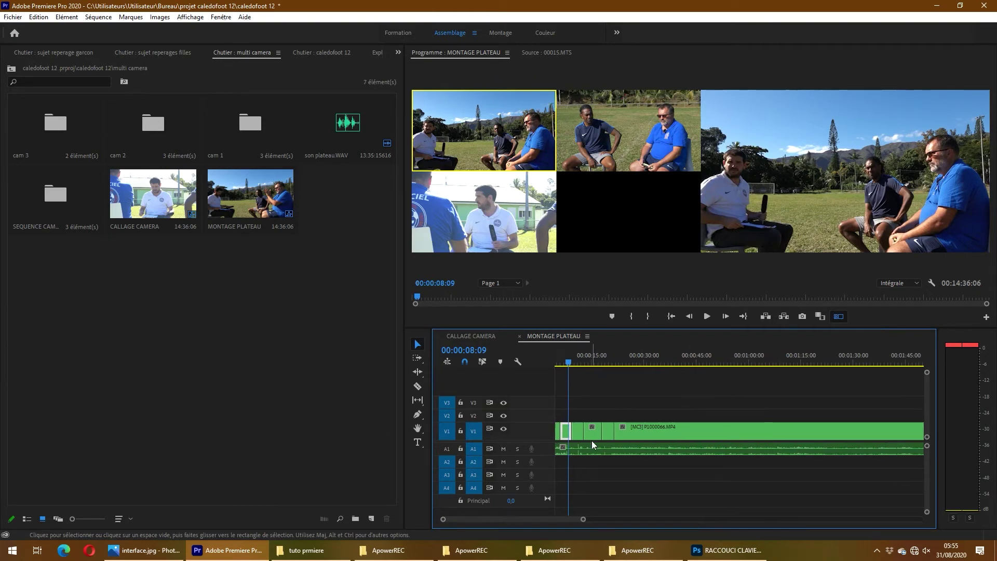
Undo the test camera cuts in MONTAGE PLATEAU and return to the start of the sequence.
{"action": "key", "text": "ctrl+z"}
{"action": "key", "text": "ctrl+z"}
{"action": "key", "text": "ctrl+z"}
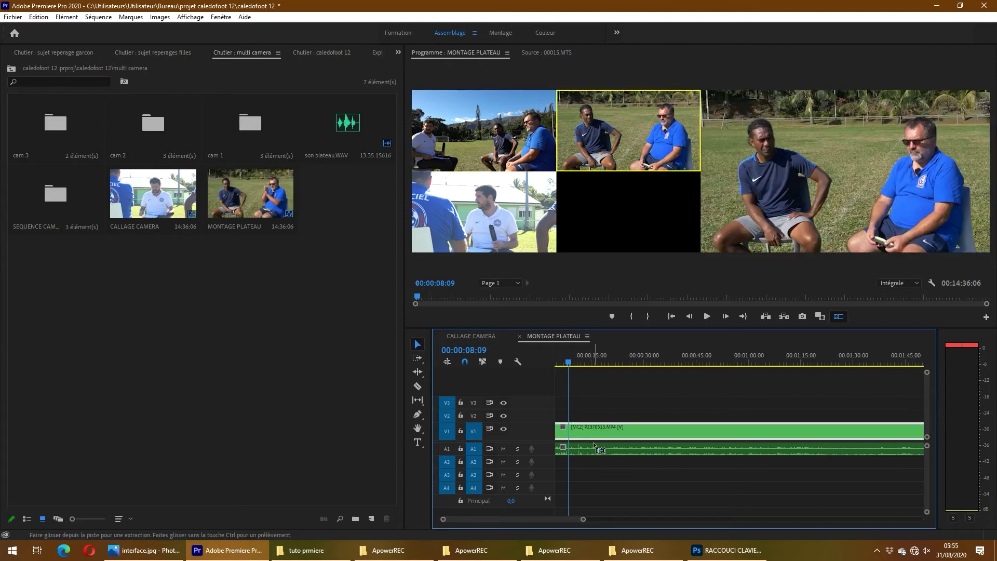
{"action": "key", "text": "Home"}
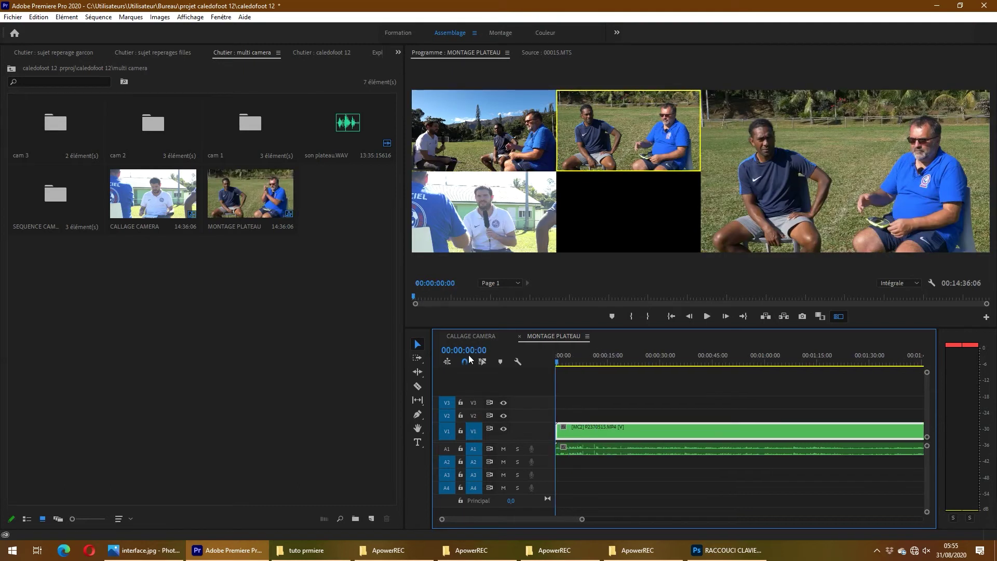
Play MONTAGE PLATEAU to find where the interview begins and split the multi-camera clip at 00:00:20:14.
{"action": "key", "text": "space"}
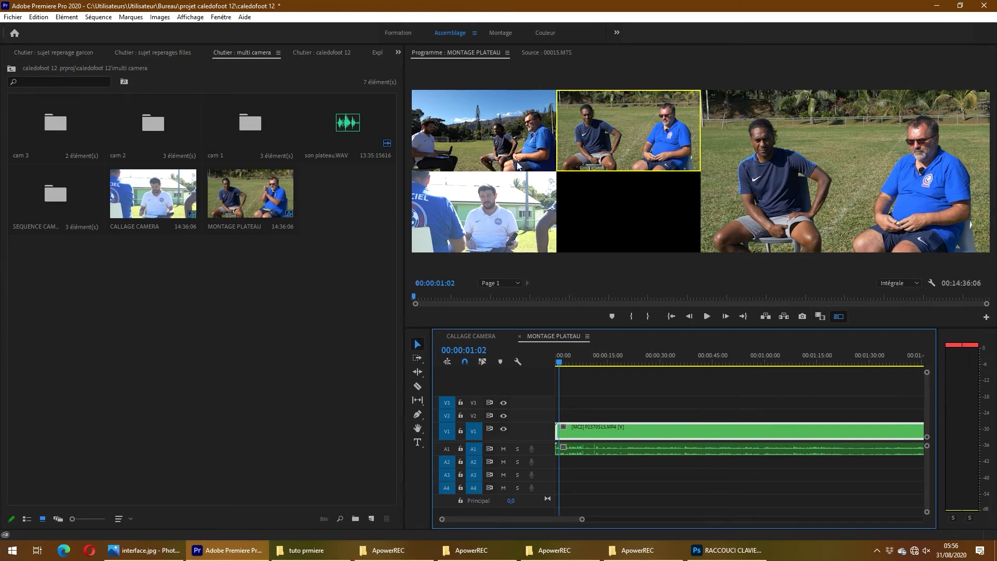
{"action": "key", "text": "space"}
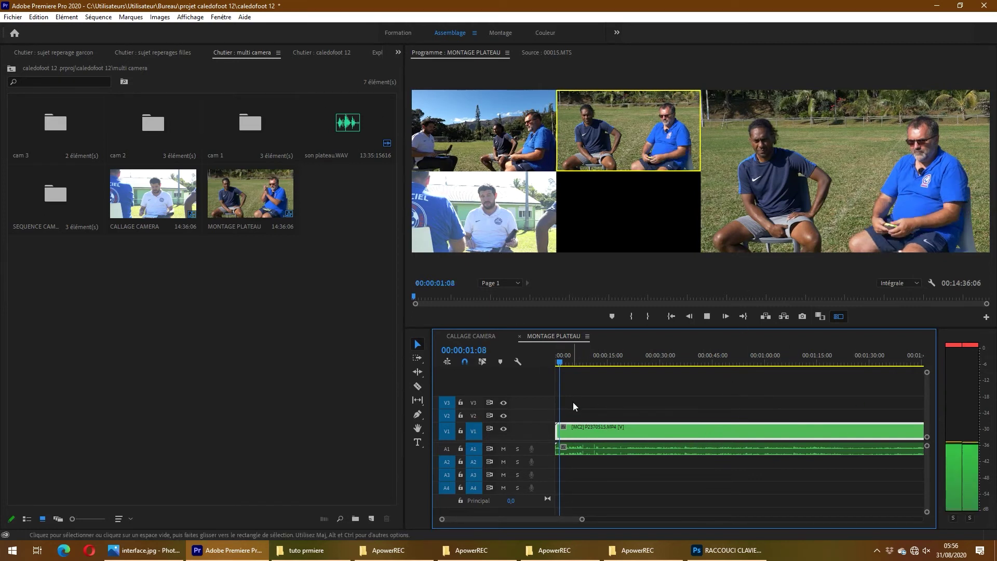
{"action": "key", "text": "c"}
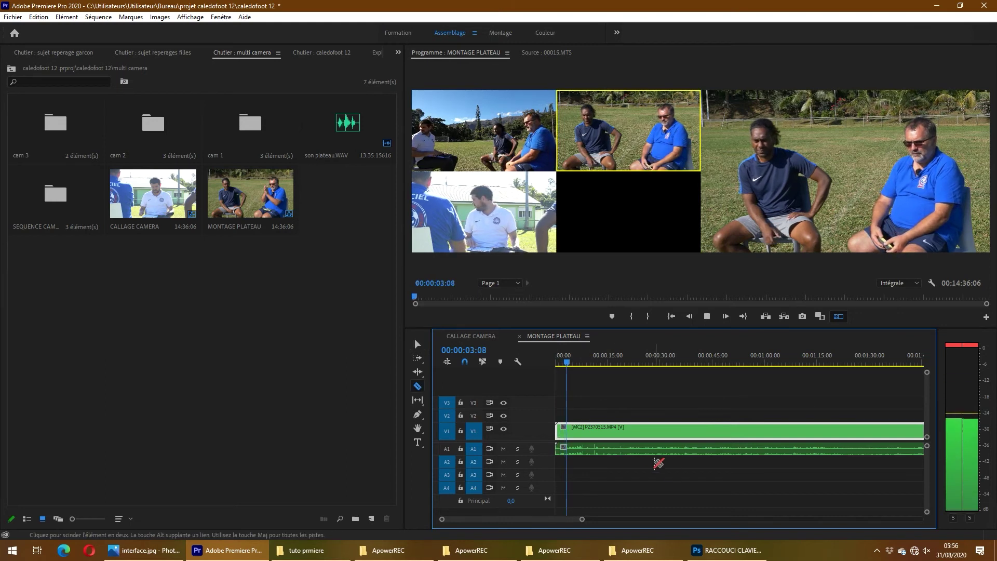
{"action": "key", "text": "="}
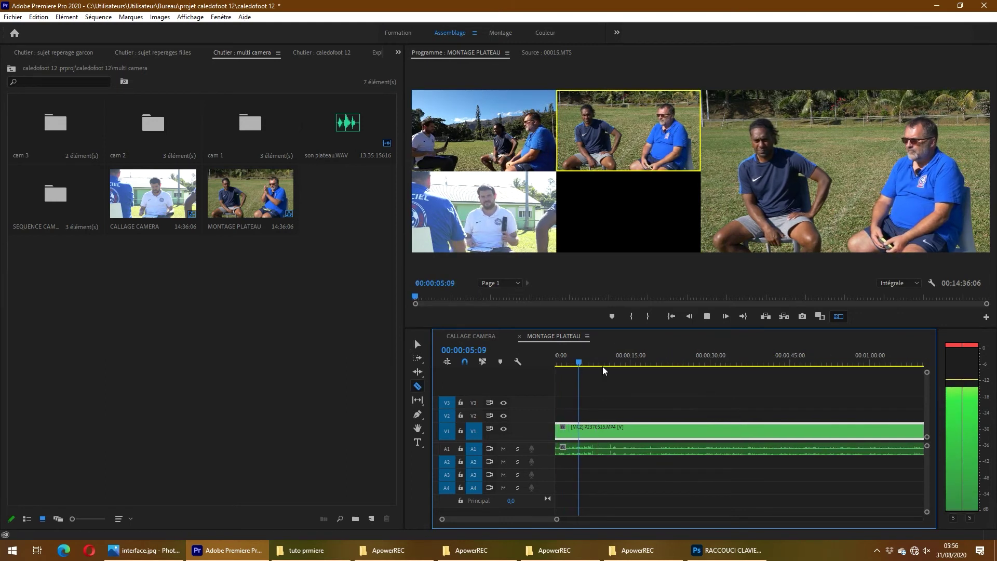
{"action": "key", "text": "space"}
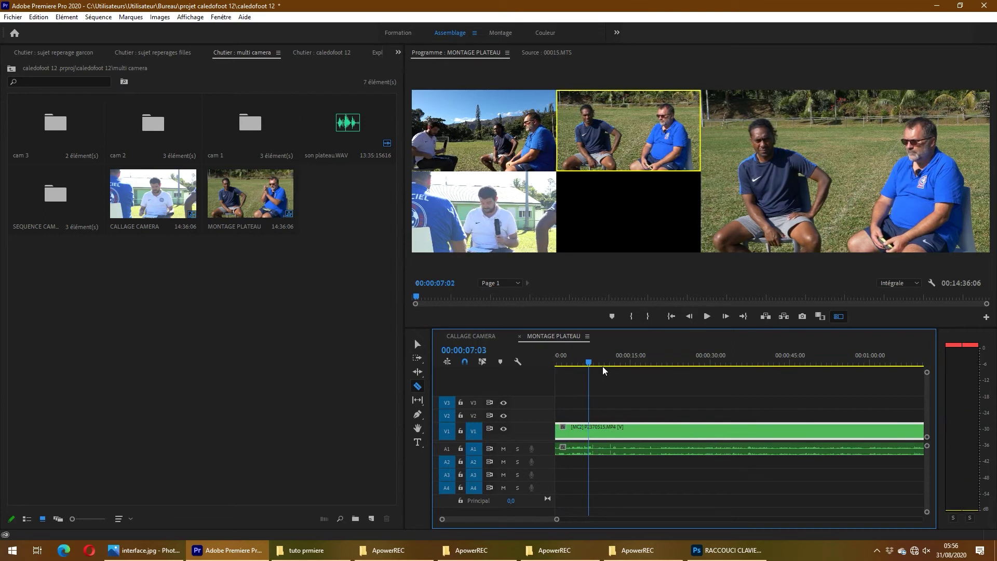
{"action": "key", "text": "space"}
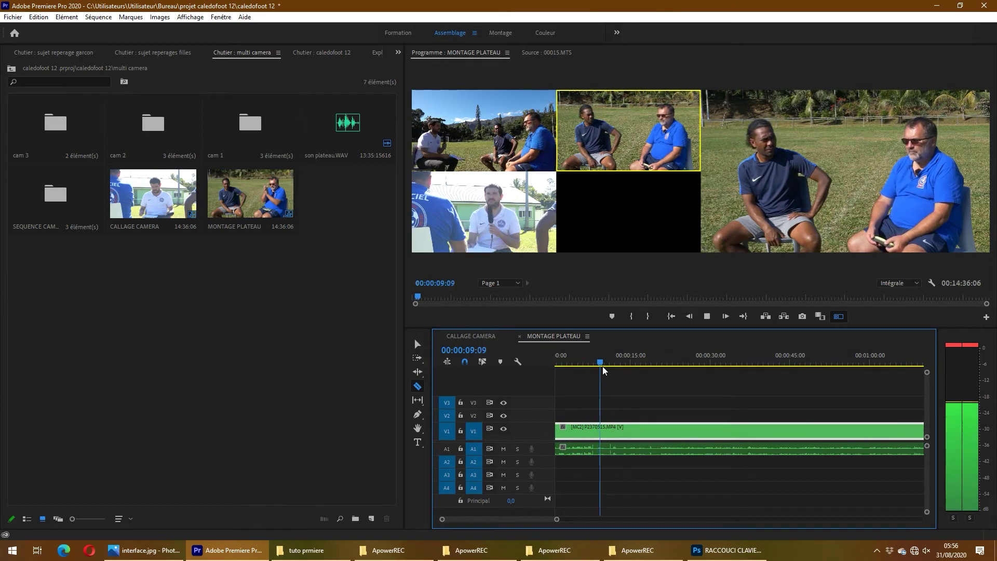
{"action": "key", "text": "="}
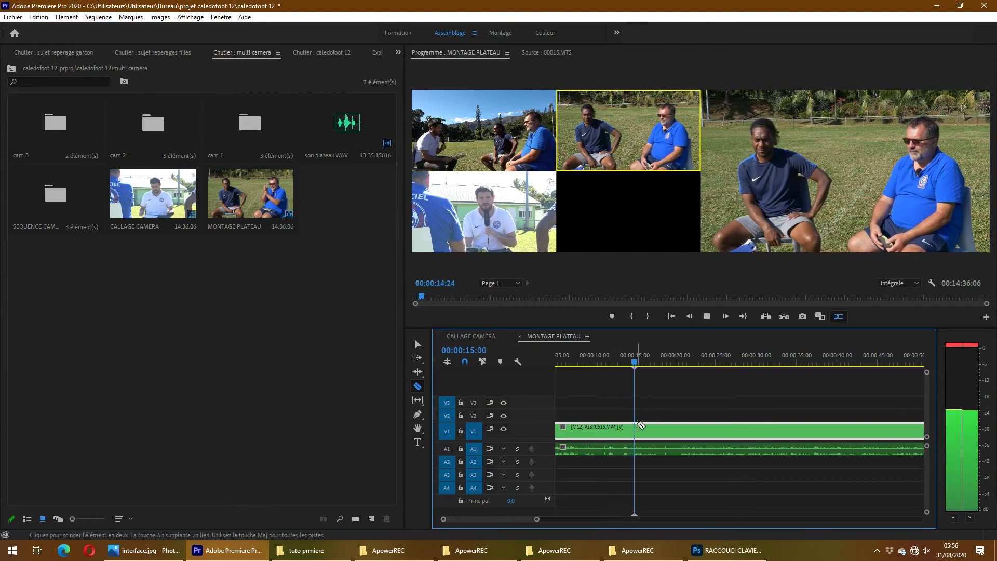
{"action": "left_click_drag", "start_coordinate": [656, 362], "coordinate": [680, 362]}
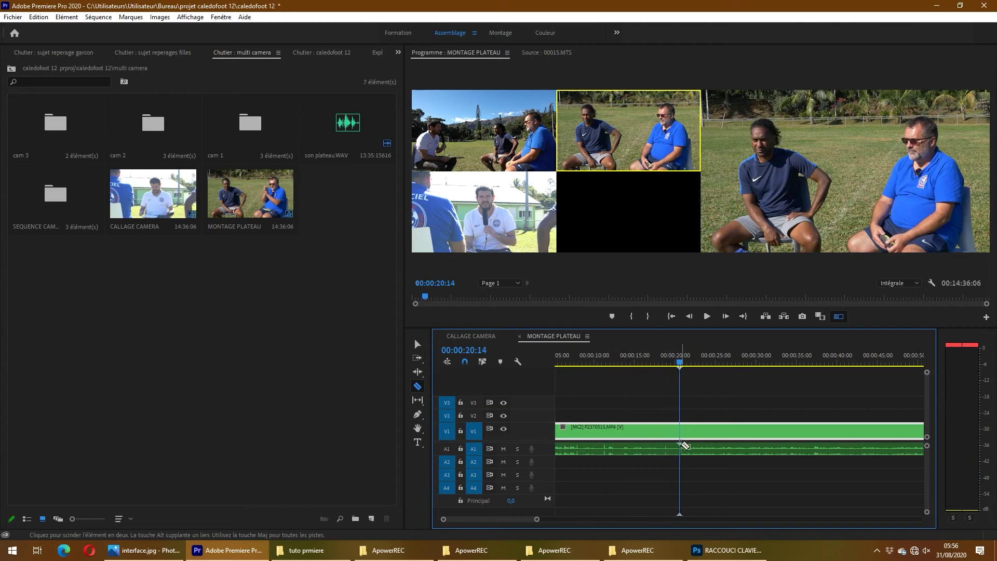
{"action": "left_click", "coordinate": [682, 446]}
Delete the video and audio segment that precedes the split in MONTAGE PLATEAU.
{"action": "key", "text": "v"}
{"action": "key", "text": "space"}
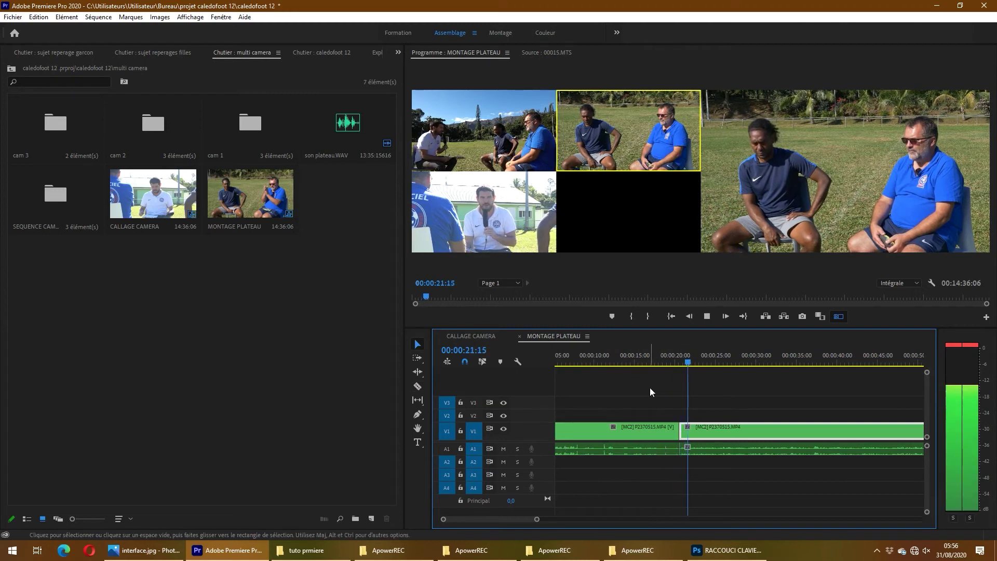
{"action": "left_click_drag", "start_coordinate": [650, 388], "coordinate": [634, 466]}
{"action": "key", "text": "Delete"}
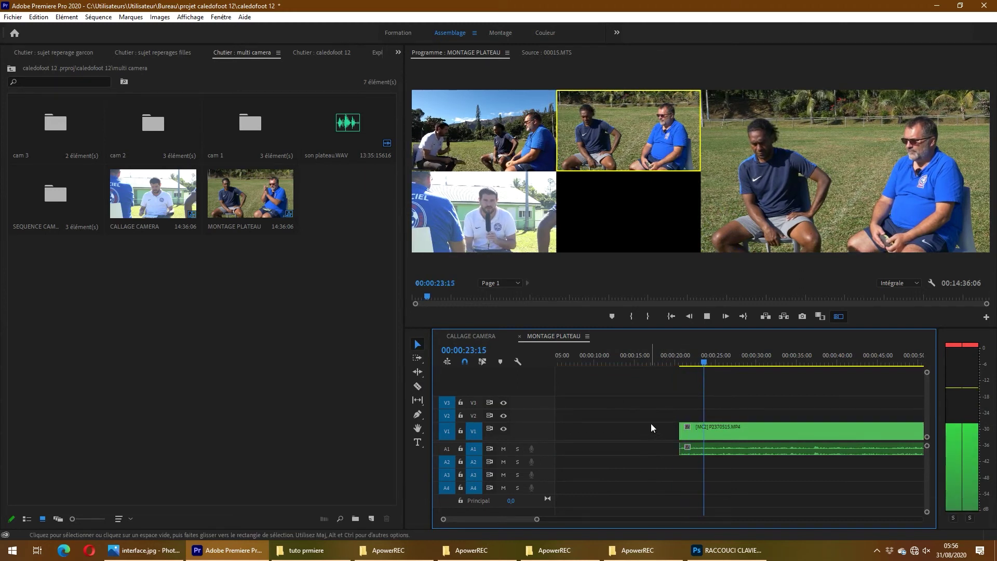
Close the gap before the remaining multi-camera clip so that it starts at 00:00:00:00.
{"action": "scroll", "coordinate": [644, 456], "scroll_direction": "down", "scroll_amount": 2}
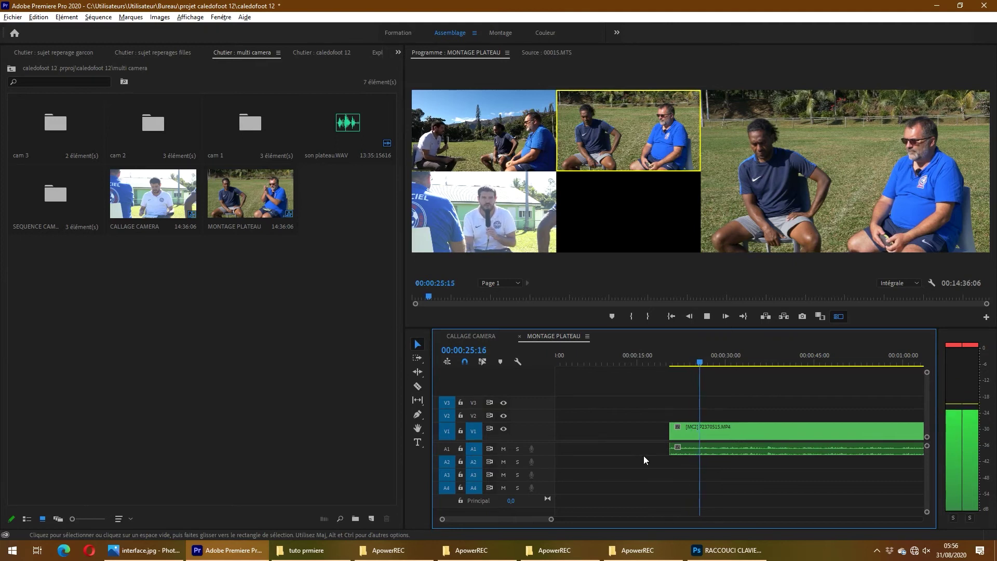
{"action": "scroll", "coordinate": [644, 456], "scroll_direction": "down", "scroll_amount": 4}
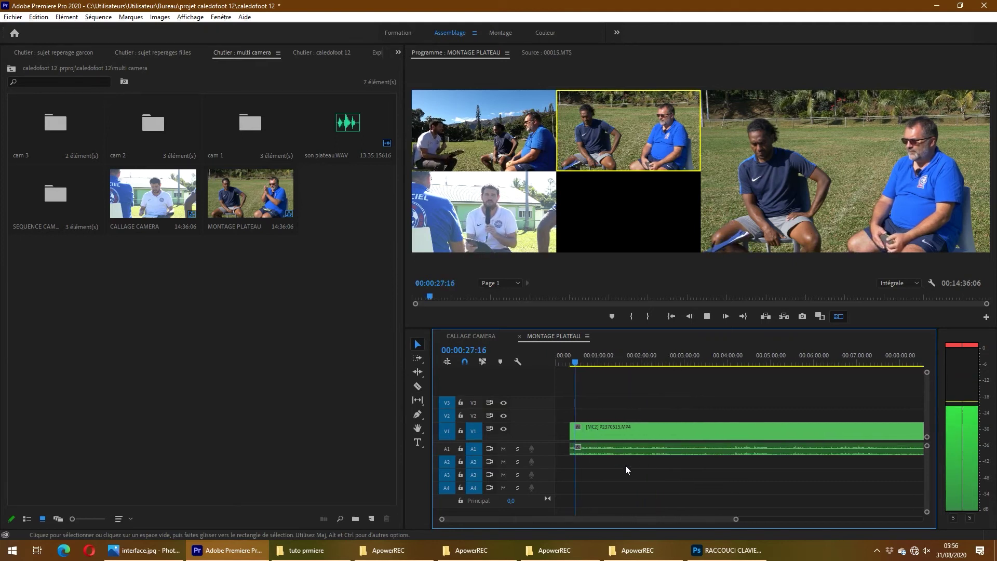
{"action": "scroll", "coordinate": [618, 467], "scroll_direction": "down", "scroll_amount": 3}
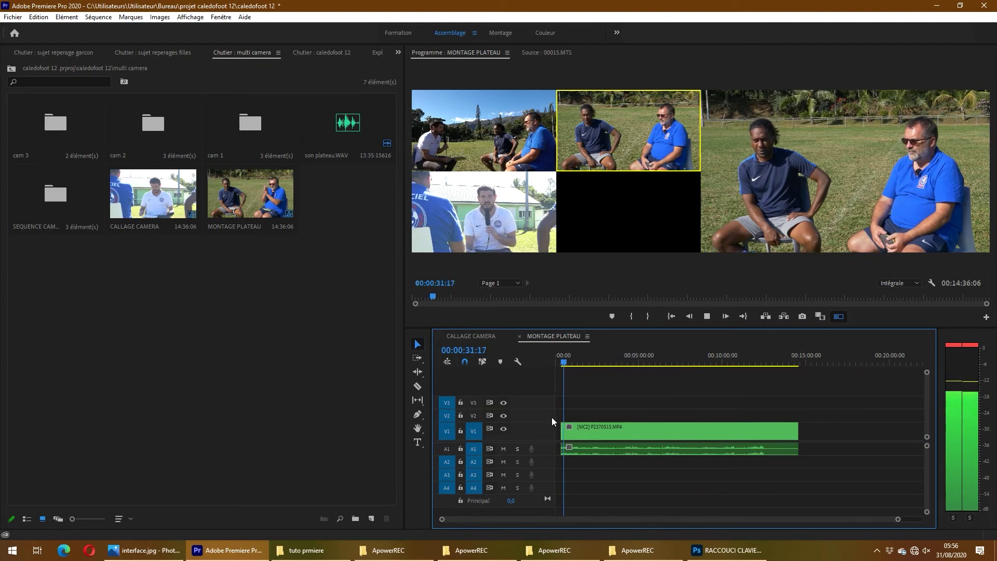
{"action": "scroll", "coordinate": [575, 418], "scroll_direction": "up", "scroll_amount": 1}
{"action": "scroll", "coordinate": [574, 417], "scroll_direction": "up", "scroll_amount": 1}
{"action": "left_click_drag", "start_coordinate": [590, 359], "coordinate": [502, 382]}
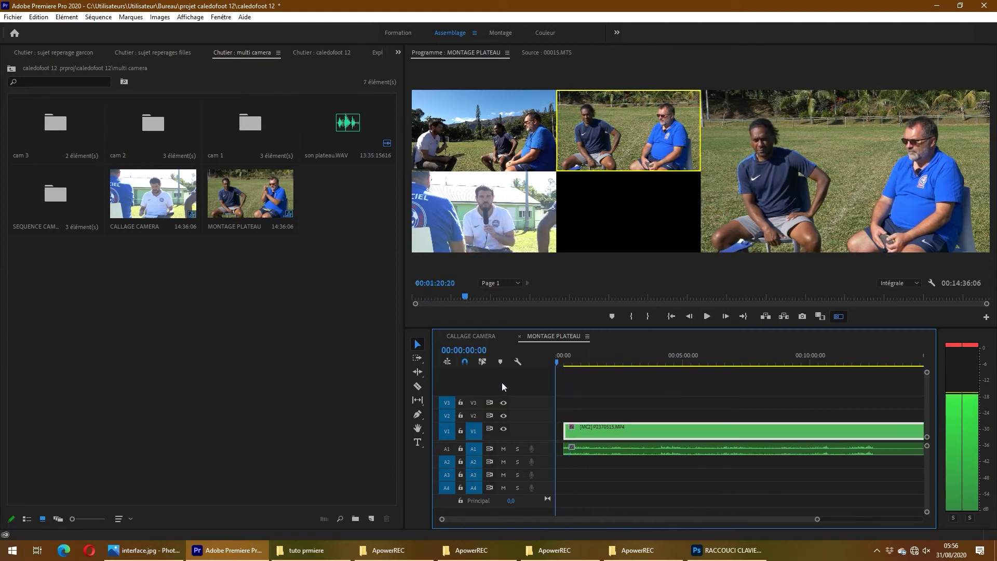
{"action": "left_click", "coordinate": [559, 435]}
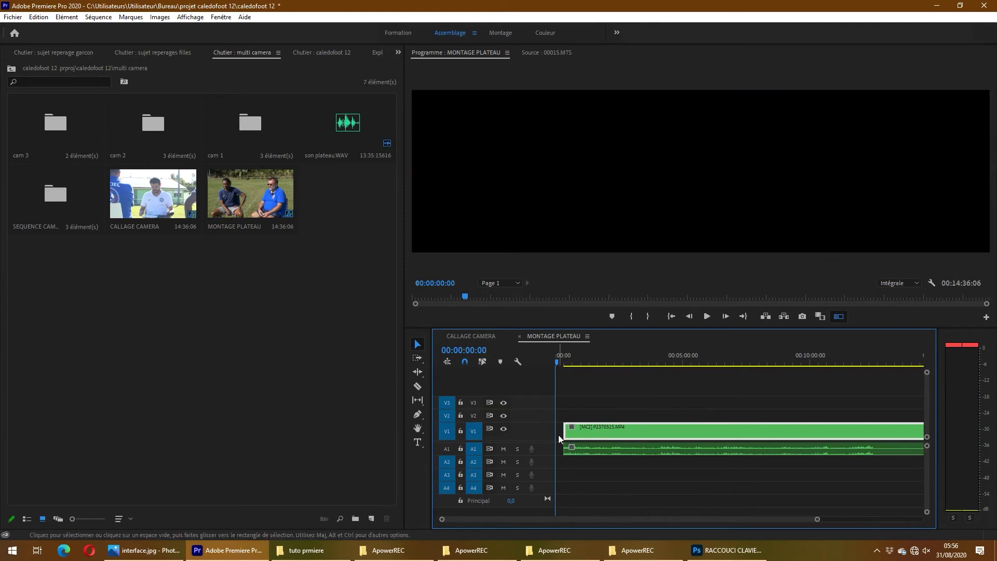
{"action": "key", "text": "Delete"}
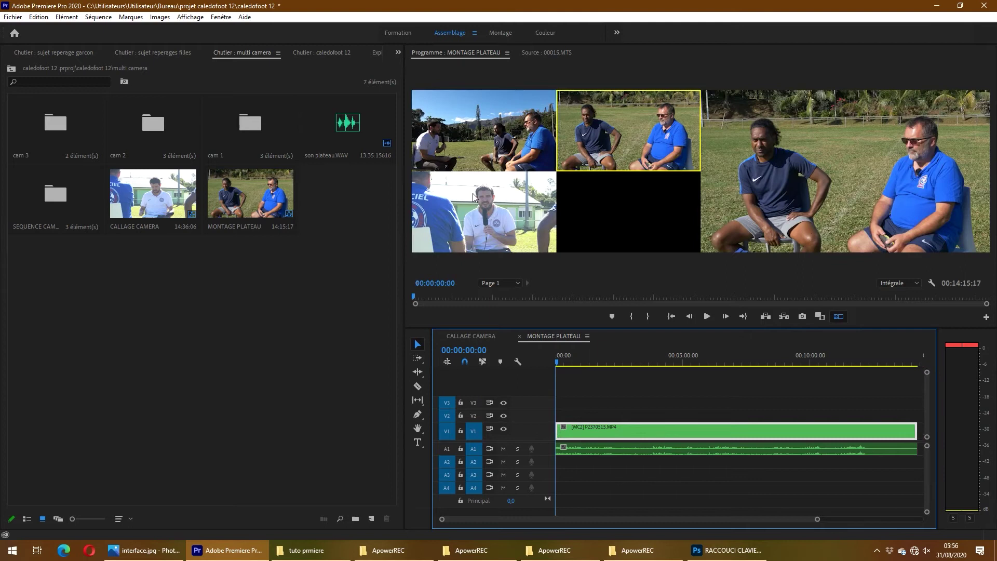
Set camera 3 as the opening angle of MONTAGE PLATEAU and start playback from the beginning.
{"action": "left_click", "coordinate": [467, 144]}
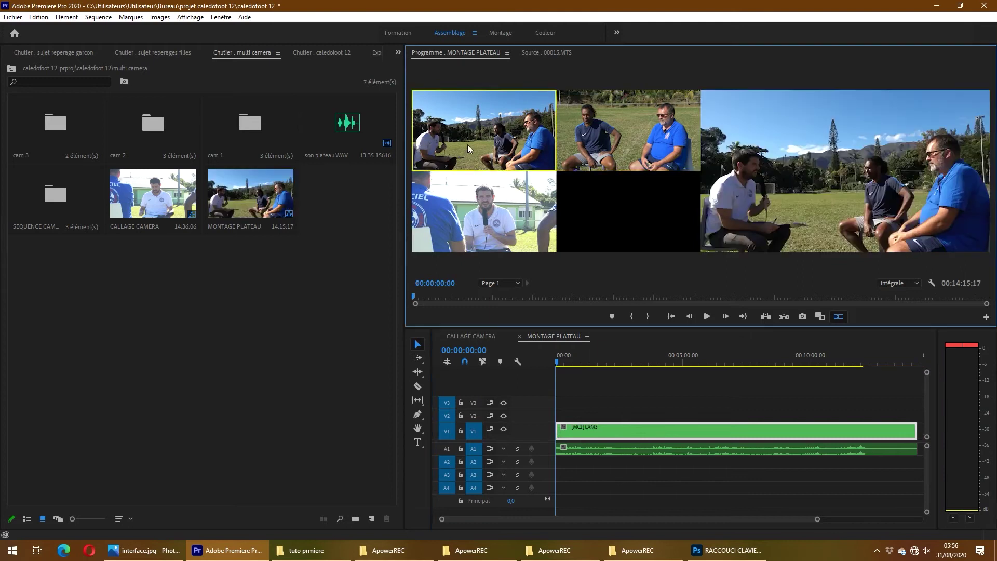
{"action": "left_click", "coordinate": [481, 214]}
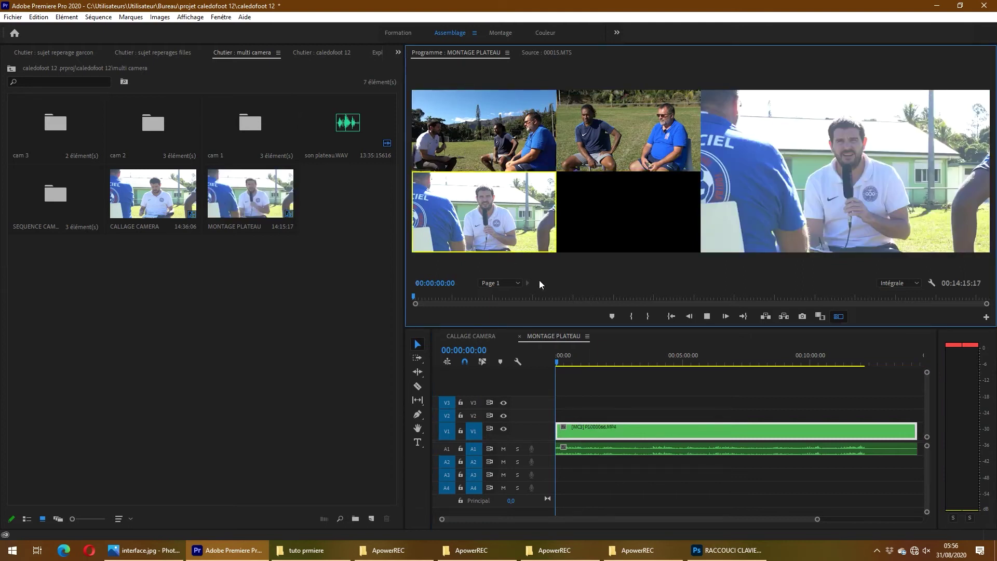
{"action": "key", "text": "space"}
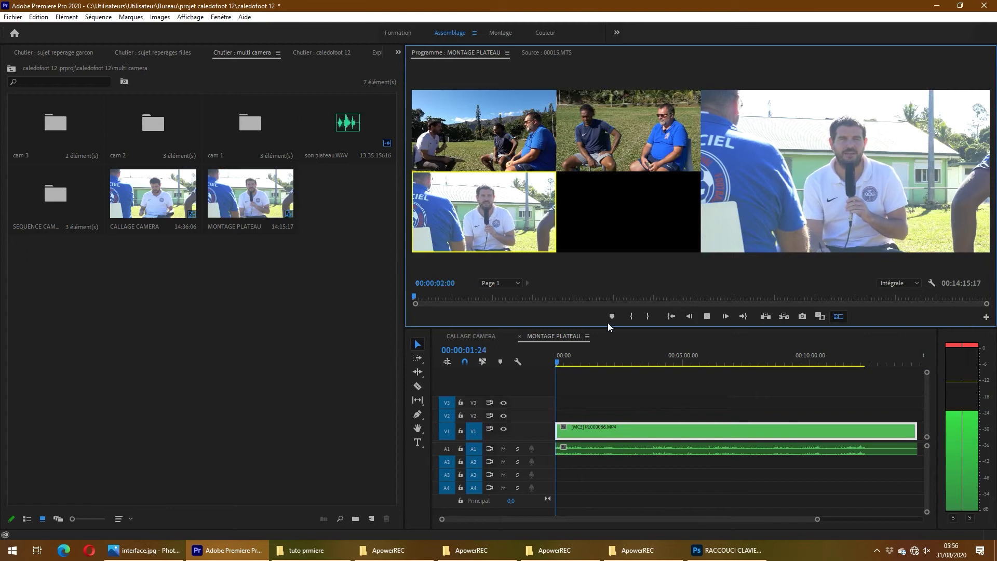
Cut live to cameras 1, 2, 1, 3 and 2 in turn while MONTAGE PLATEAU plays to about 00:01:10.
{"action": "left_click", "coordinate": [501, 145]}
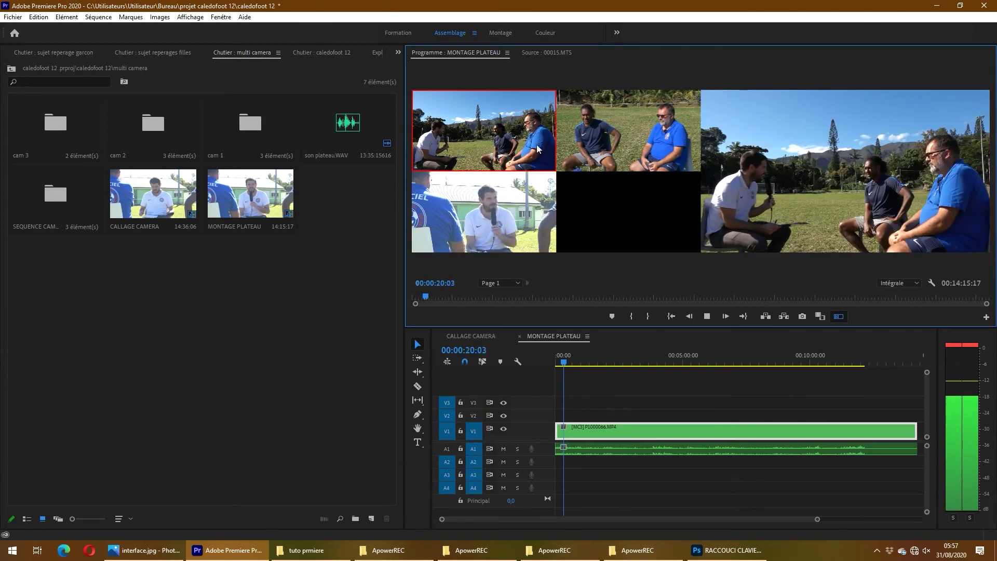
{"action": "left_click", "coordinate": [604, 129]}
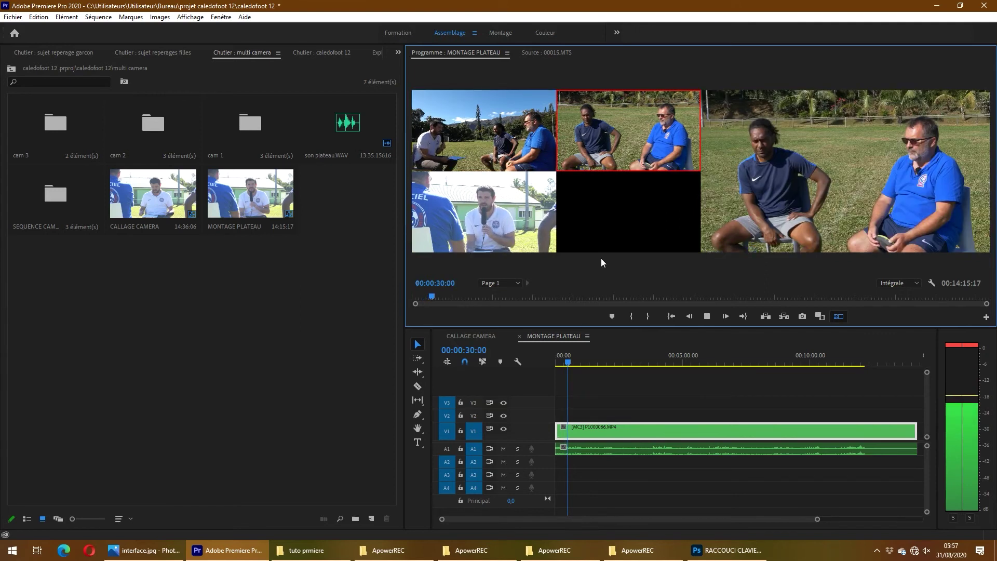
{"action": "key", "text": "1"}
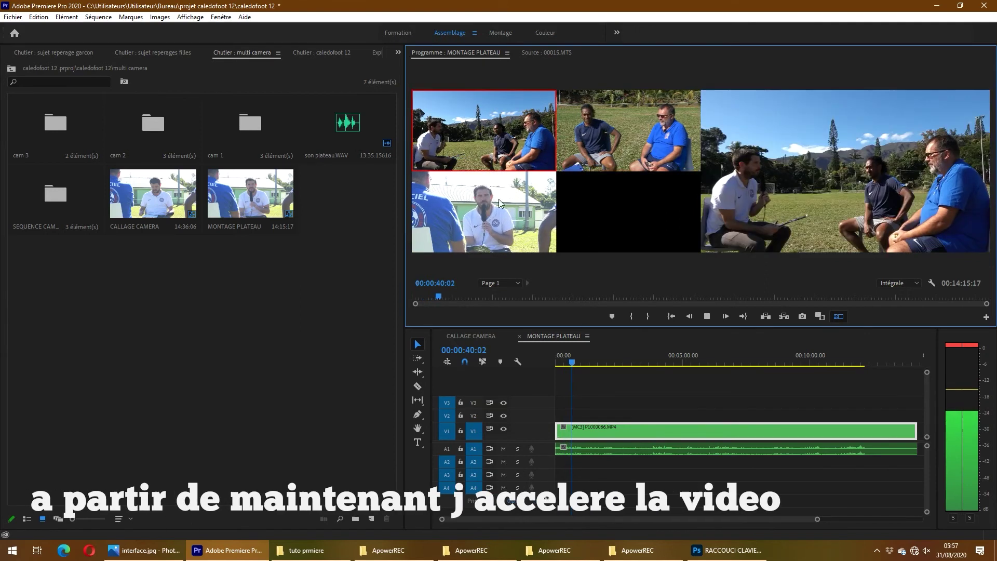
{"action": "left_click", "coordinate": [513, 225]}
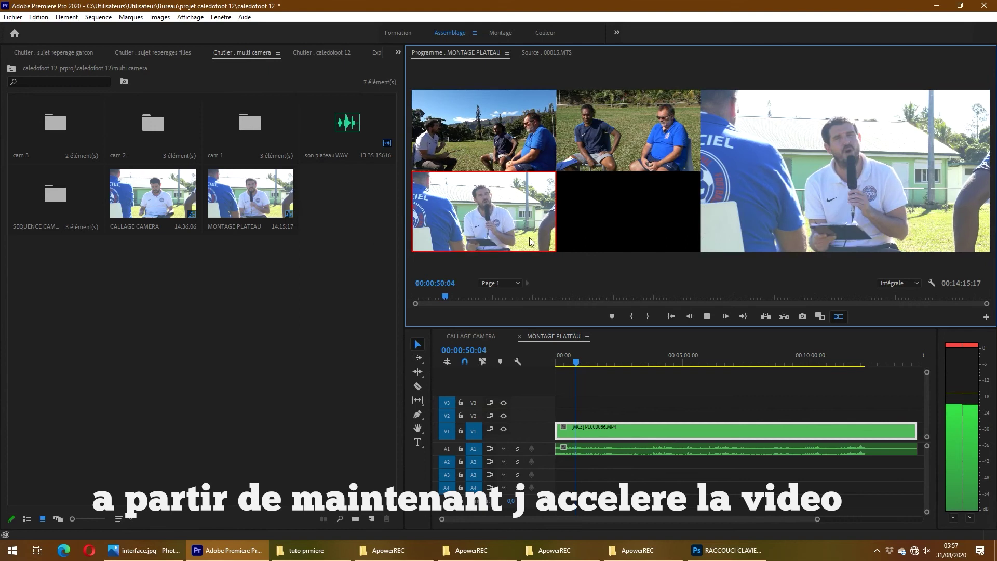
{"action": "left_click", "coordinate": [605, 131]}
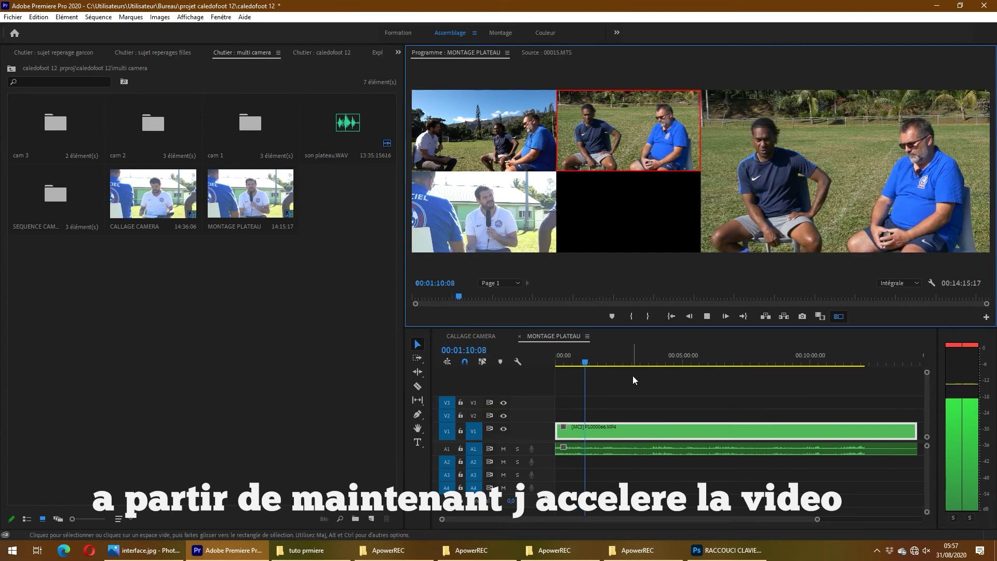
Cut live to cameras 1, 2, 3, 1 and 2 in turn between about 00:01:10 and 00:02:20.
{"action": "left_click", "coordinate": [451, 123]}
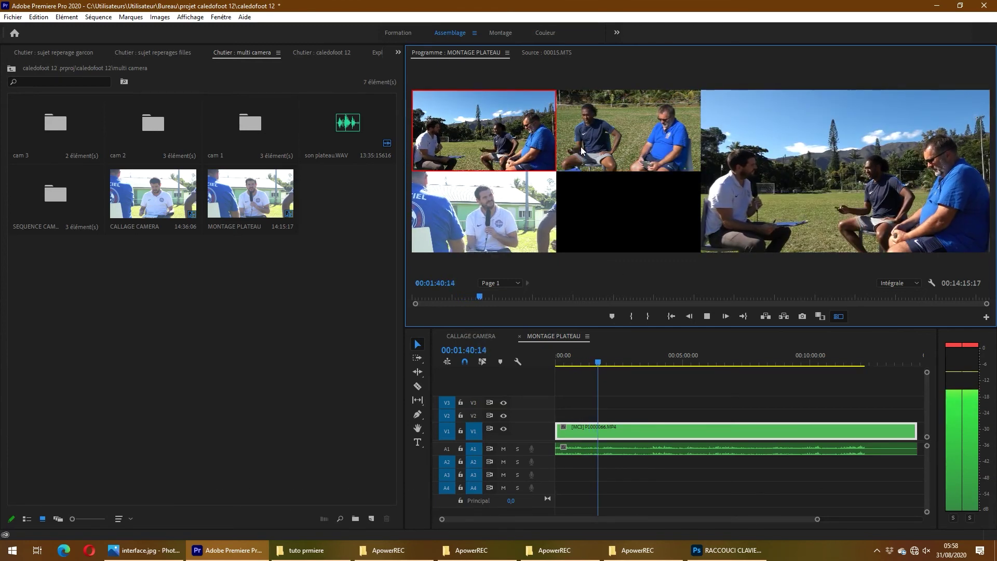
{"action": "left_click", "coordinate": [584, 130]}
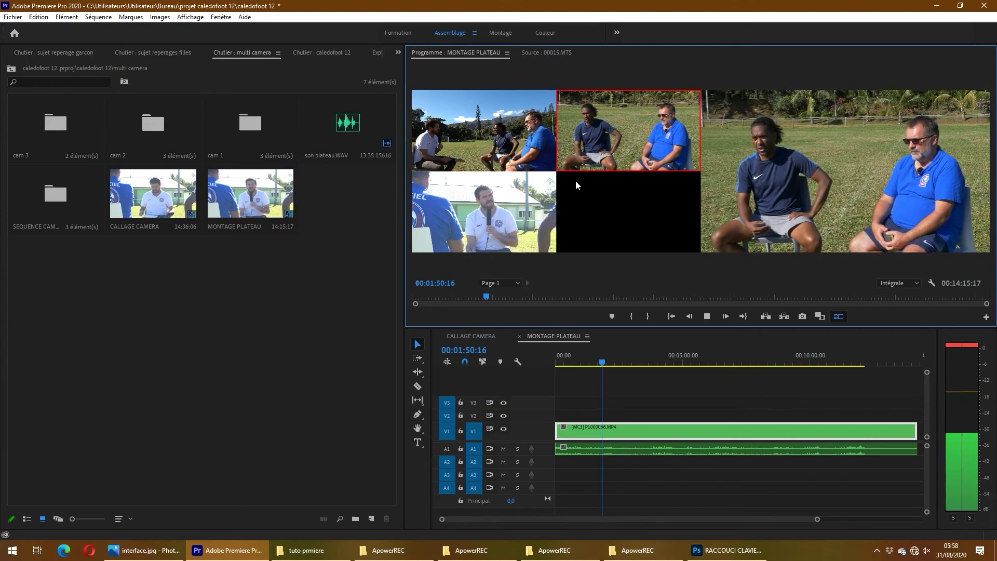
{"action": "left_click", "coordinate": [539, 198]}
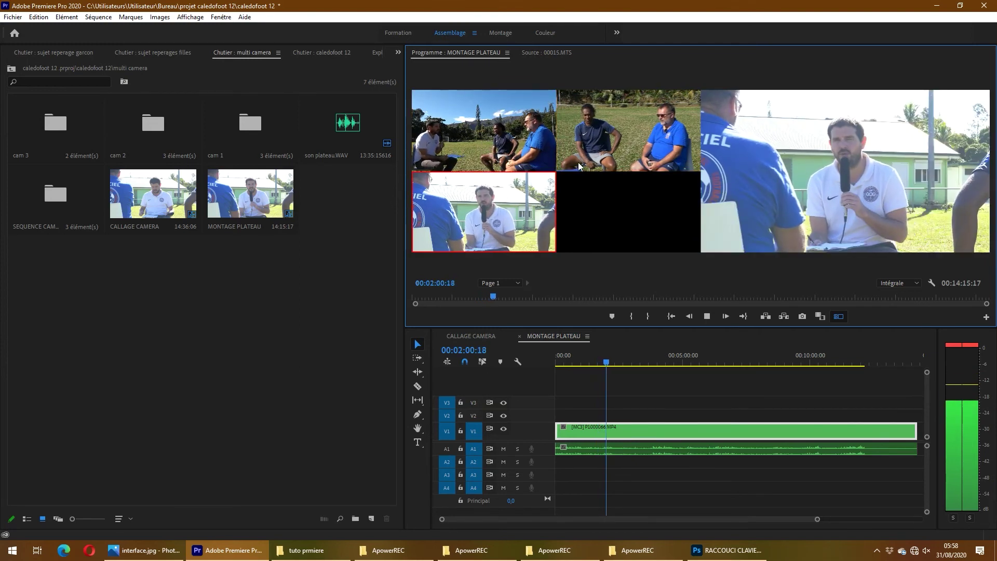
{"action": "left_click", "coordinate": [523, 150]}
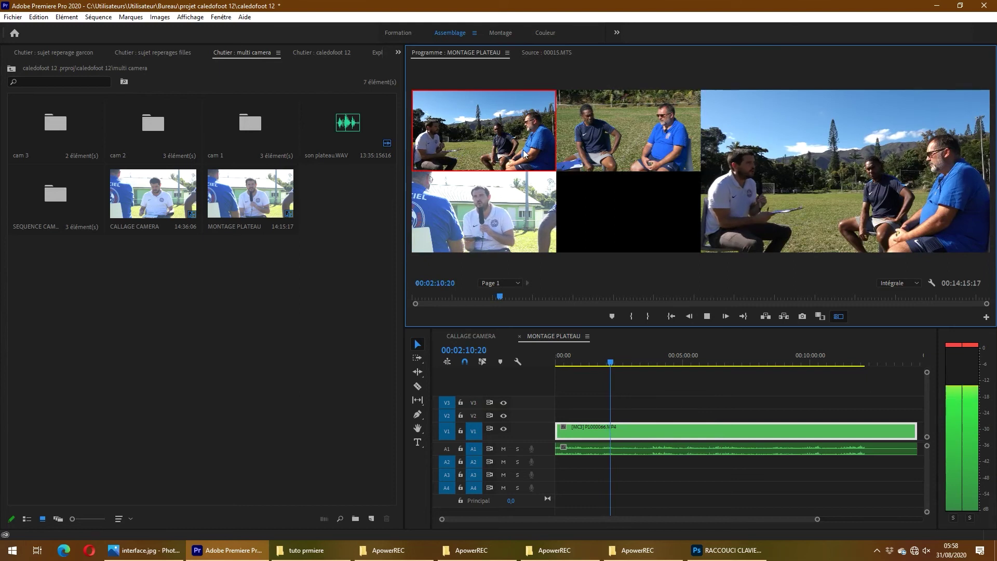
{"action": "left_click", "coordinate": [582, 138]}
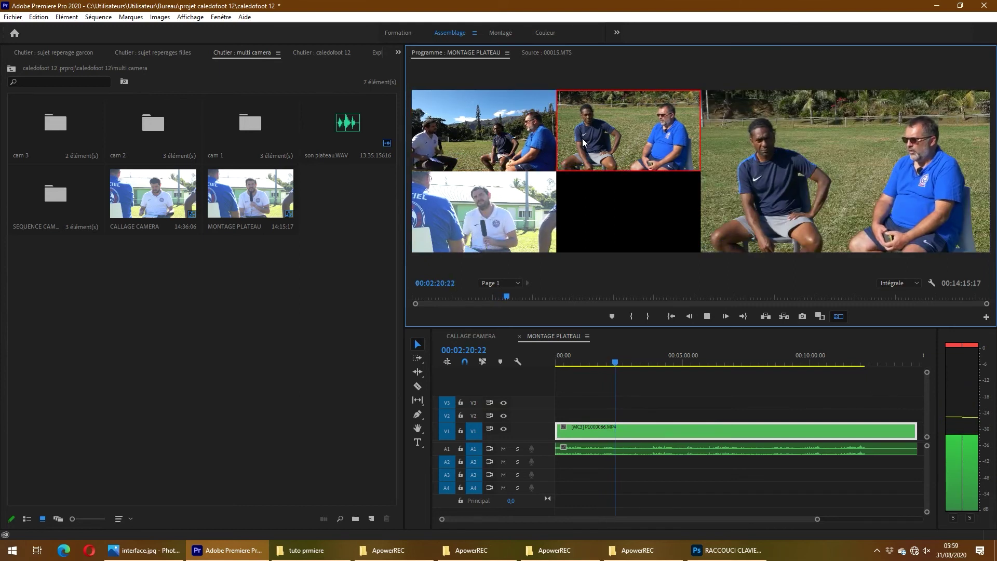
Cut live to cameras 1, 2, 3, 2, 1, 2 and 3 in turn between about 00:02:20 and 00:04:00.
{"action": "left_click", "coordinate": [528, 136]}
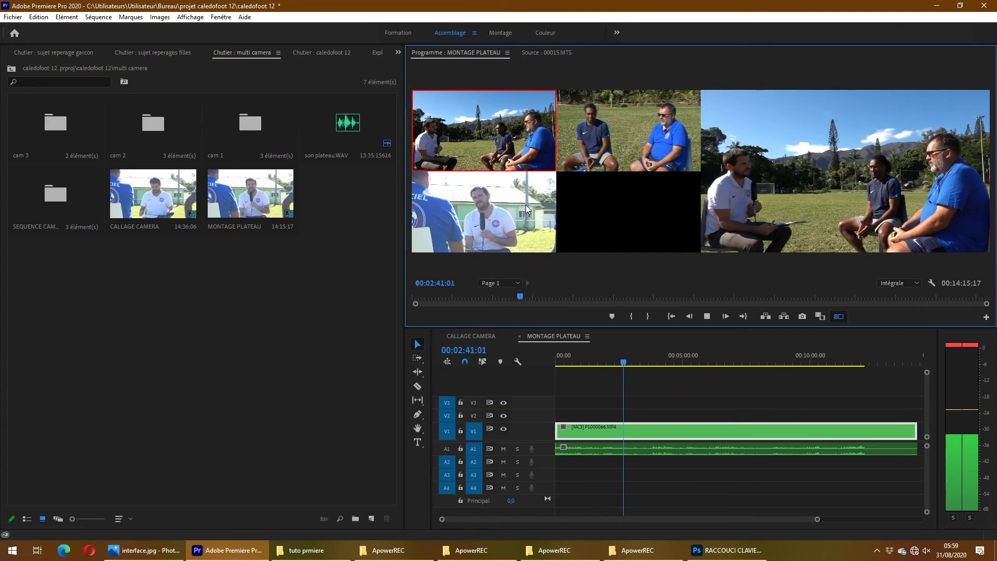
{"action": "left_click", "coordinate": [586, 135]}
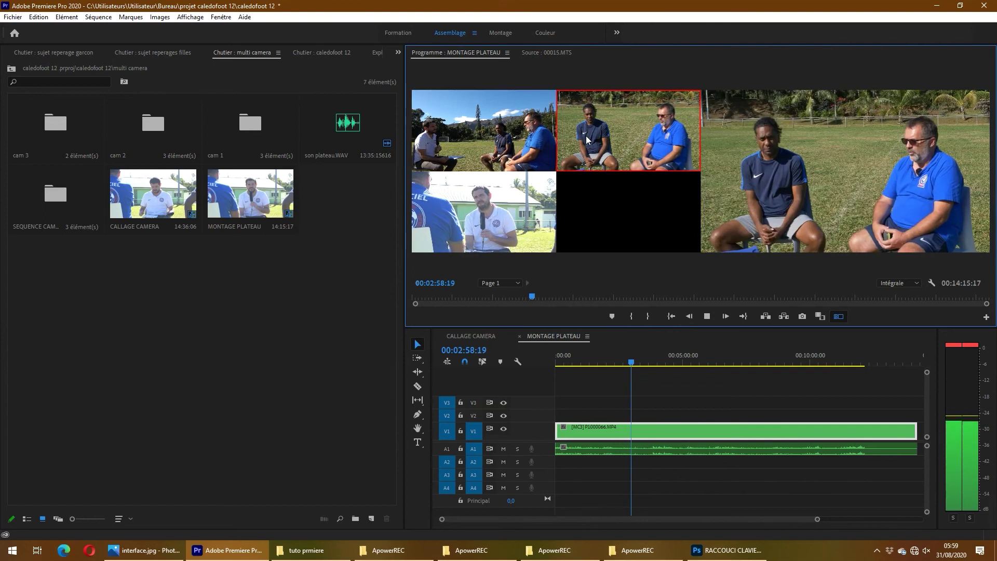
{"action": "left_click", "coordinate": [476, 211]}
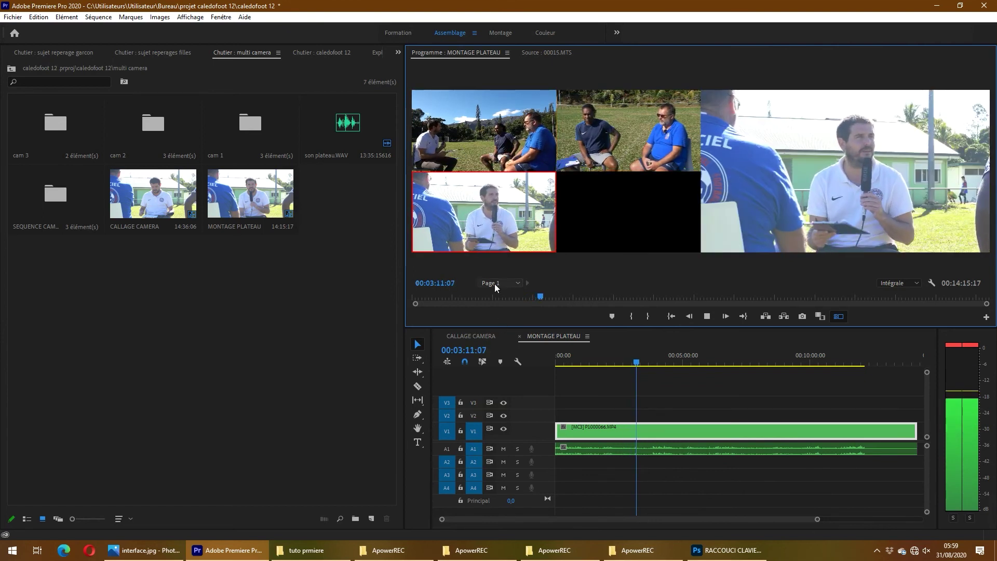
{"action": "key", "text": "2"}
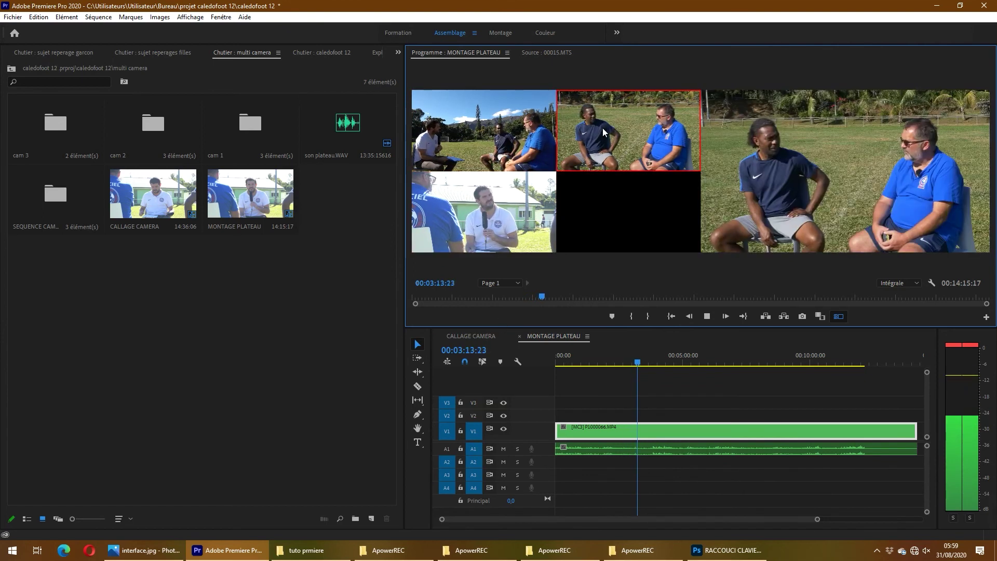
{"action": "left_click", "coordinate": [487, 150]}
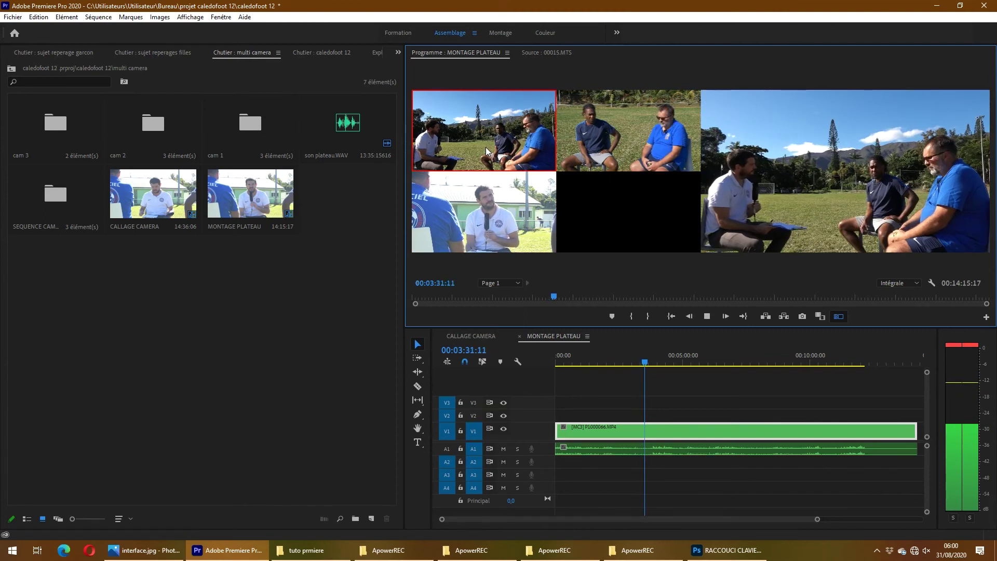
{"action": "left_click", "coordinate": [586, 141]}
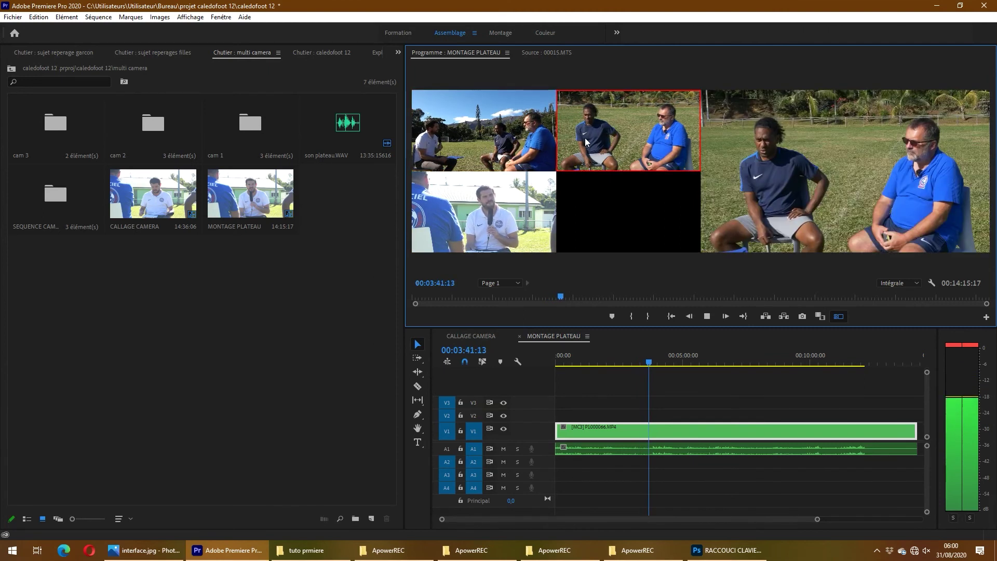
{"action": "left_click", "coordinate": [500, 202]}
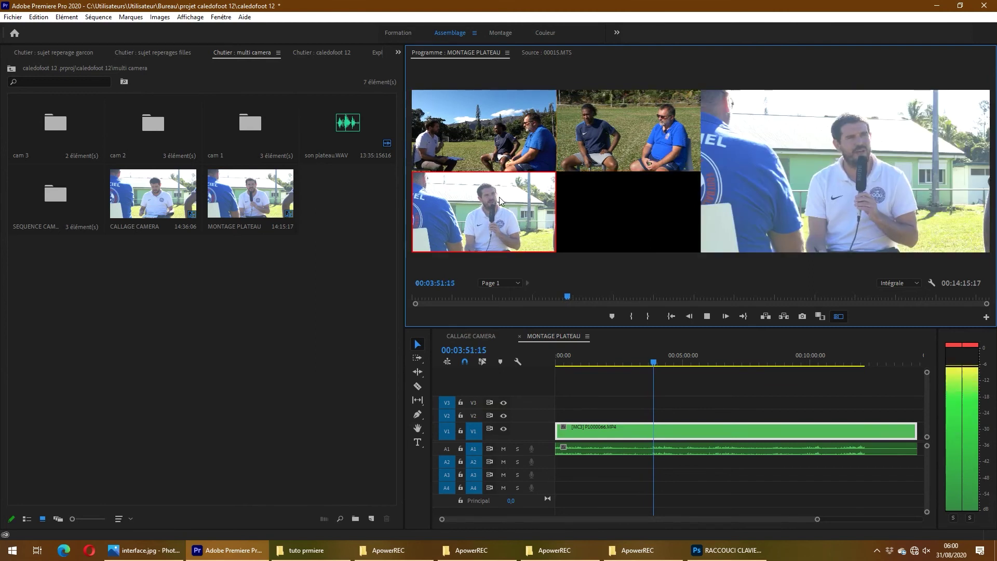
Stop playback at 00:04:02:19 and split the multi-camera clip and its sound there.
{"action": "key", "text": "c"}
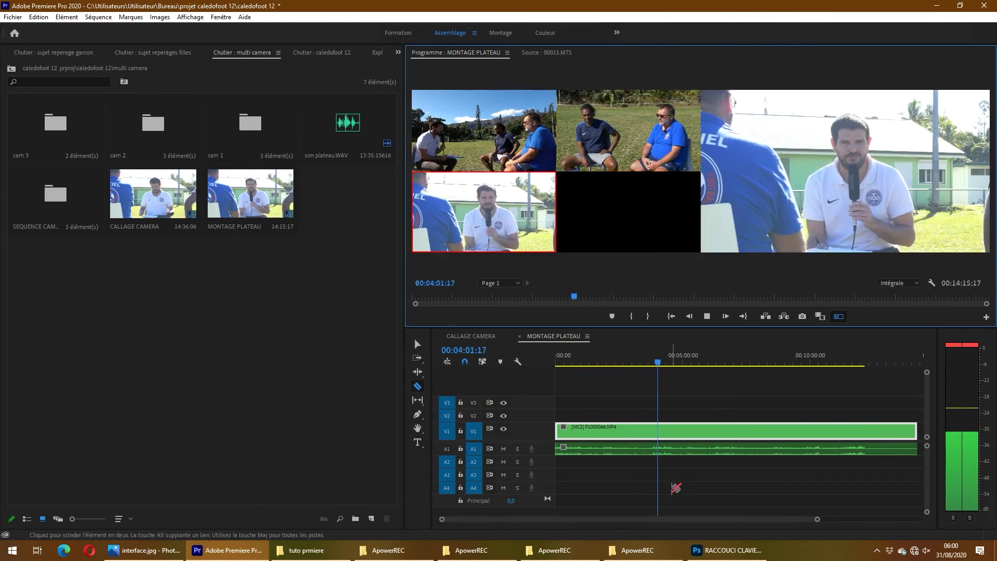
{"action": "key", "text": "space"}
{"action": "left_click", "coordinate": [660, 451]}
{"action": "left_click", "coordinate": [659, 433]}
{"action": "scroll", "coordinate": [653, 489], "scroll_direction": "down", "scroll_amount": 2}
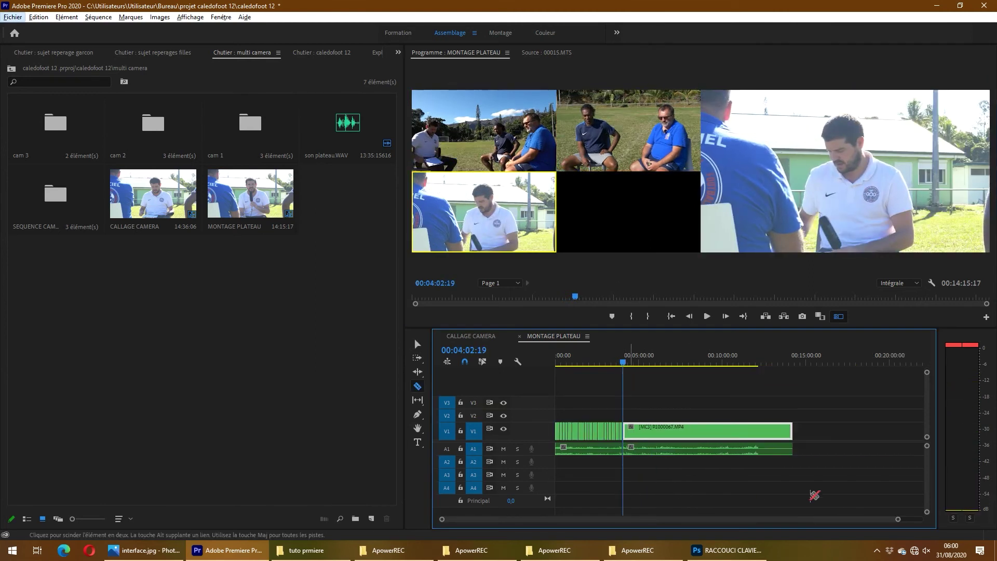
{"action": "key", "text": "v"}
{"action": "left_click", "coordinate": [584, 401]}
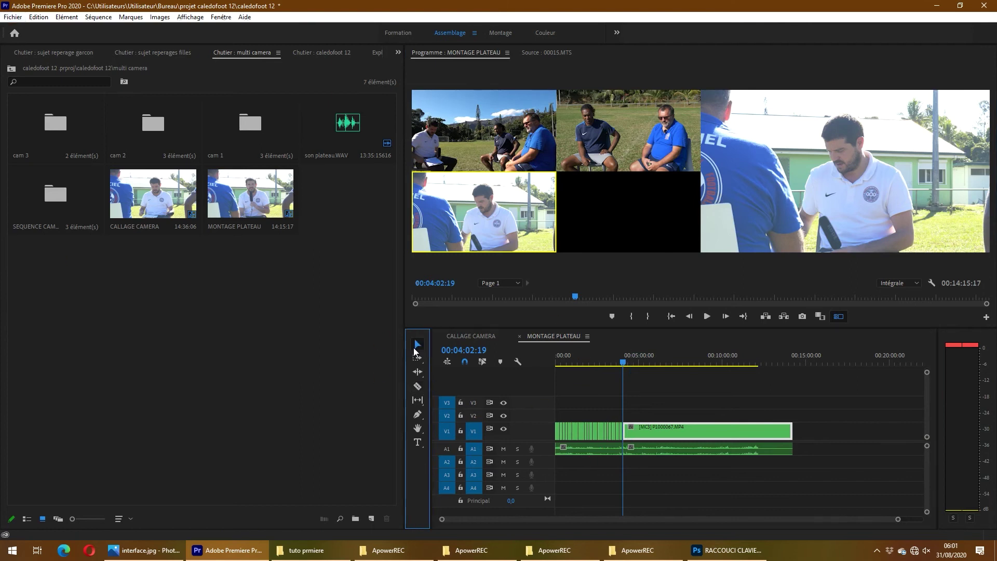
Apply a cyan label to all the live-cut clips and sound before the split at 00:04:02:19.
{"action": "key", "text": "Home"}
{"action": "key", "text": "space"}
{"action": "key", "text": "equal"}
{"action": "key", "text": "minus"}
{"action": "key", "text": "equal"}
{"action": "left_click", "coordinate": [614, 359]}
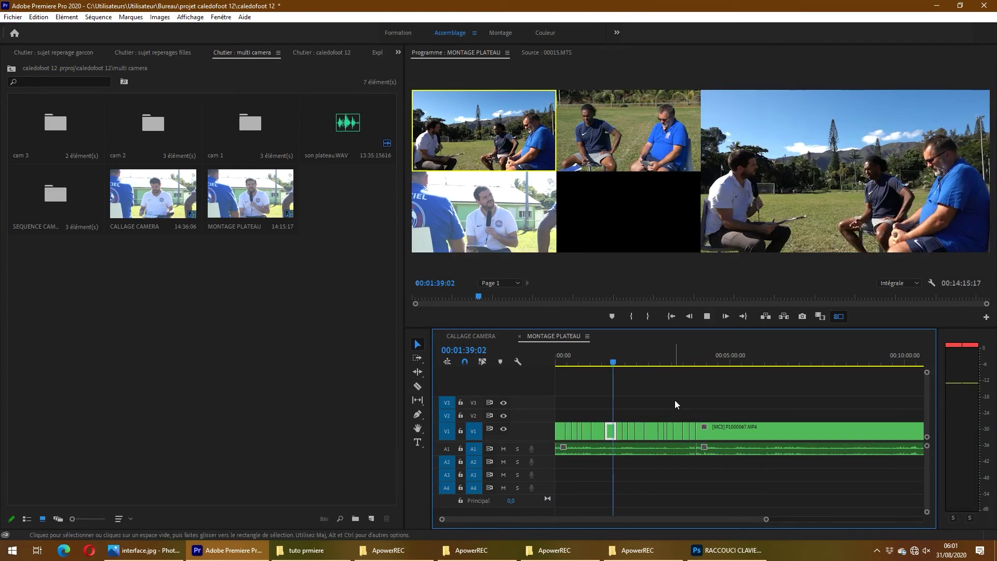
{"action": "scroll", "coordinate": [665, 397], "scroll_direction": "down", "scroll_amount": 5}
{"action": "scroll", "coordinate": [651, 394], "scroll_direction": "up", "scroll_amount": 4}
{"action": "left_click_drag", "start_coordinate": [657, 402], "coordinate": [550, 489]}
{"action": "right_click", "coordinate": [575, 432]}
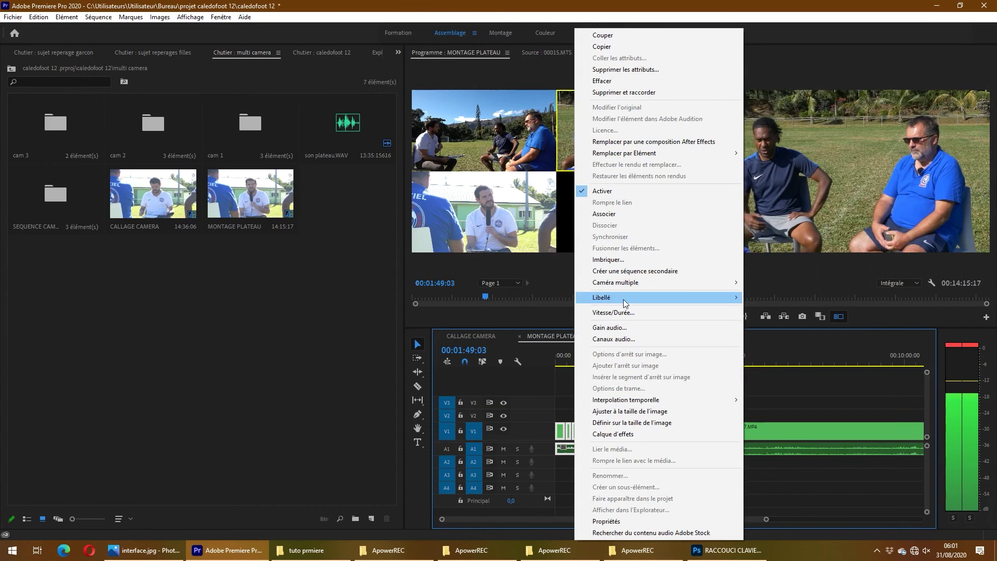
{"action": "mouse_move", "coordinate": [626, 300]}
{"action": "left_click", "coordinate": [771, 358]}
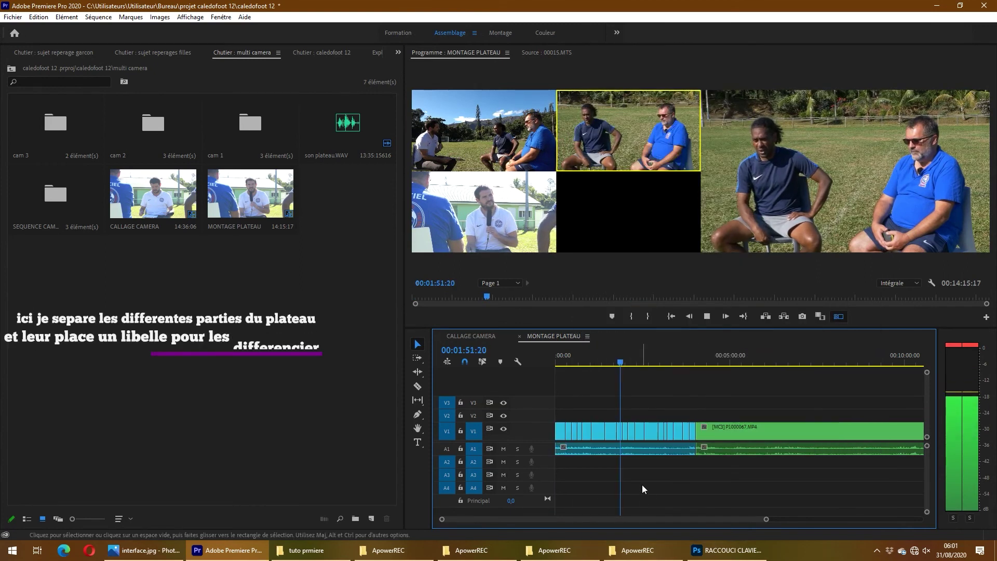
Play the sequence across the end of the cyan-labelled section to find where the next part begins.
{"action": "key", "text": "minus"}
{"action": "key", "text": "minus"}
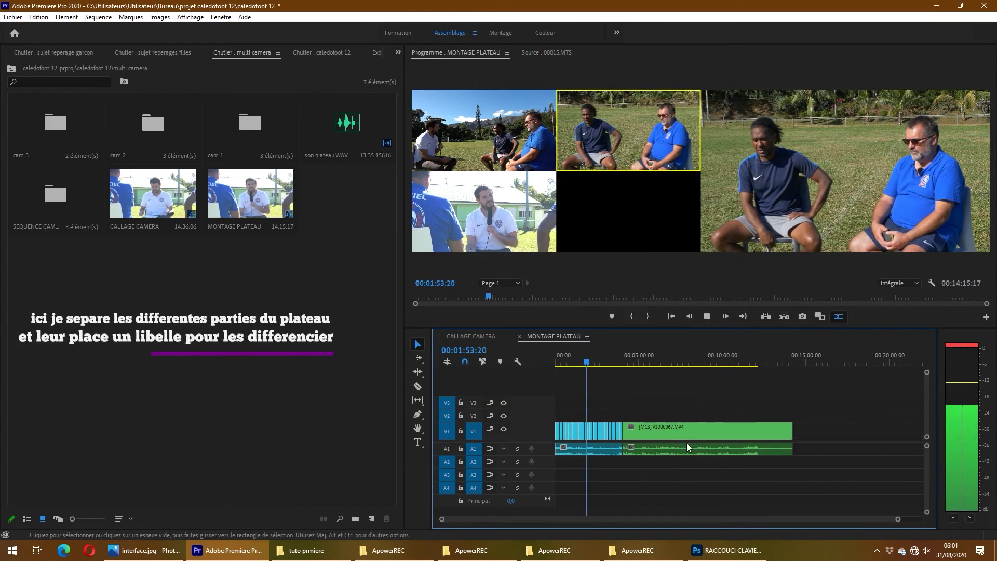
{"action": "left_click", "coordinate": [622, 358]}
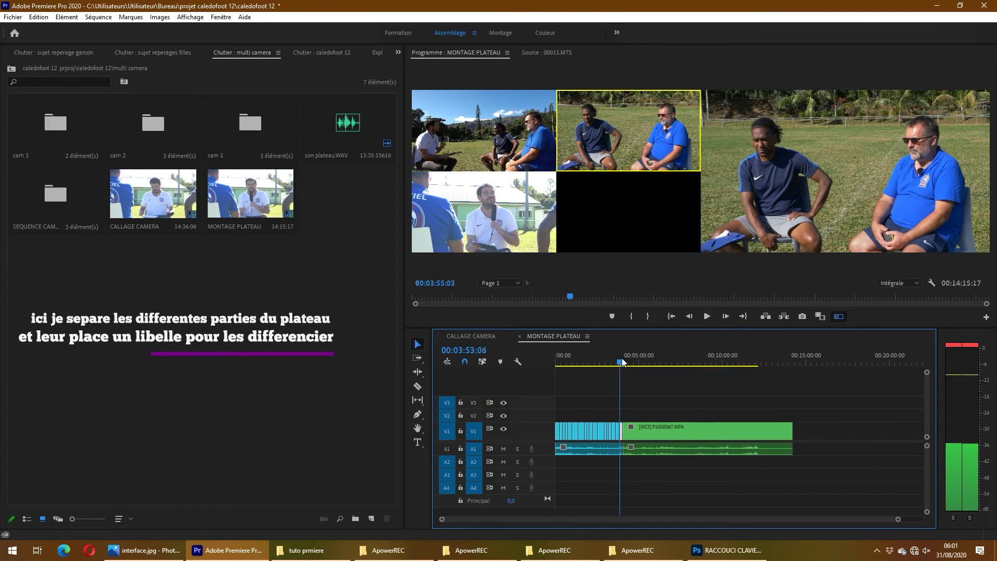
{"action": "key", "text": "equal"}
{"action": "key", "text": "equal"}
{"action": "key", "text": "equal"}
{"action": "key", "text": "space"}
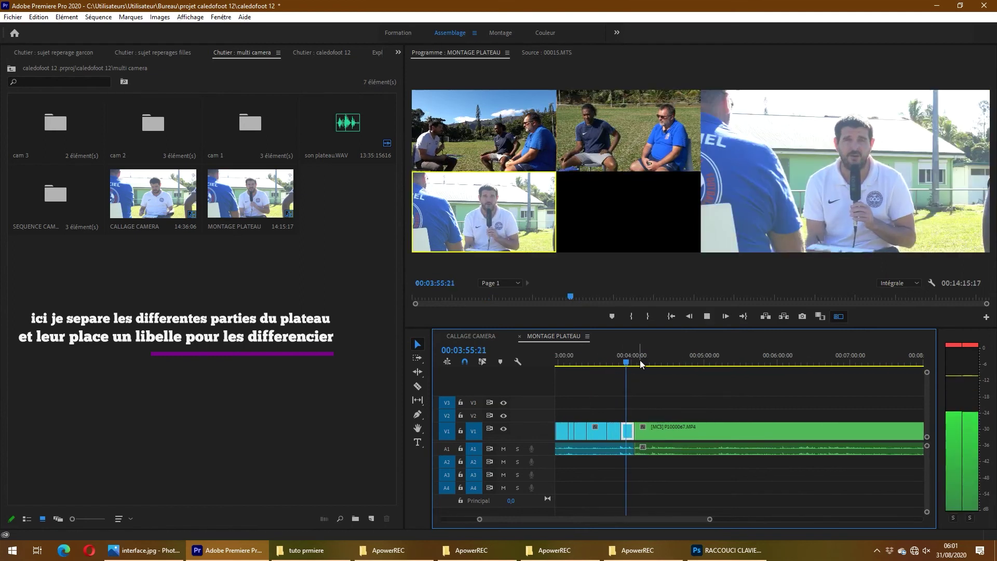
{"action": "key", "text": "equal"}
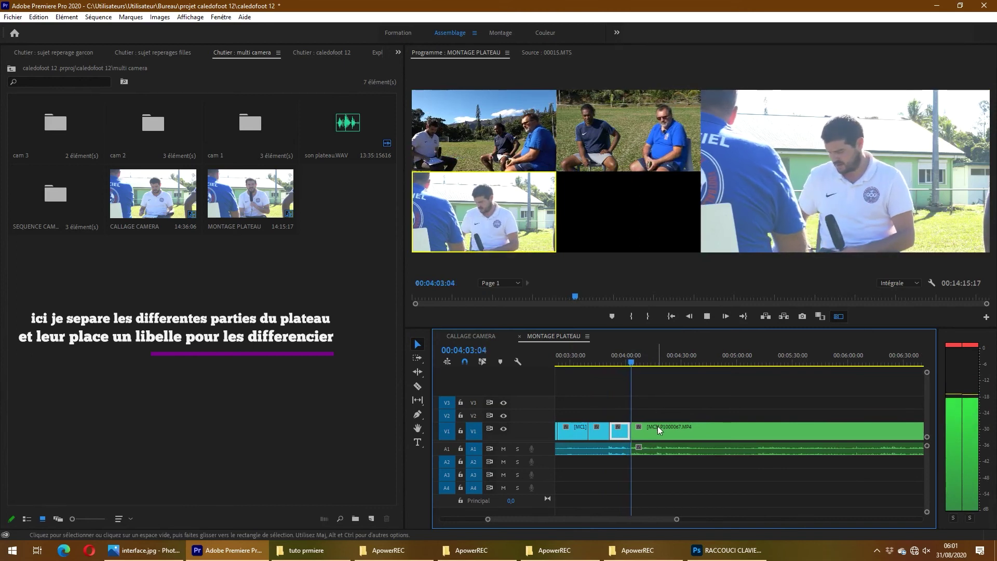
Split the remaining green clip and its sound at 00:04:16:18 and delete the piece before the split.
{"action": "key", "text": "c"}
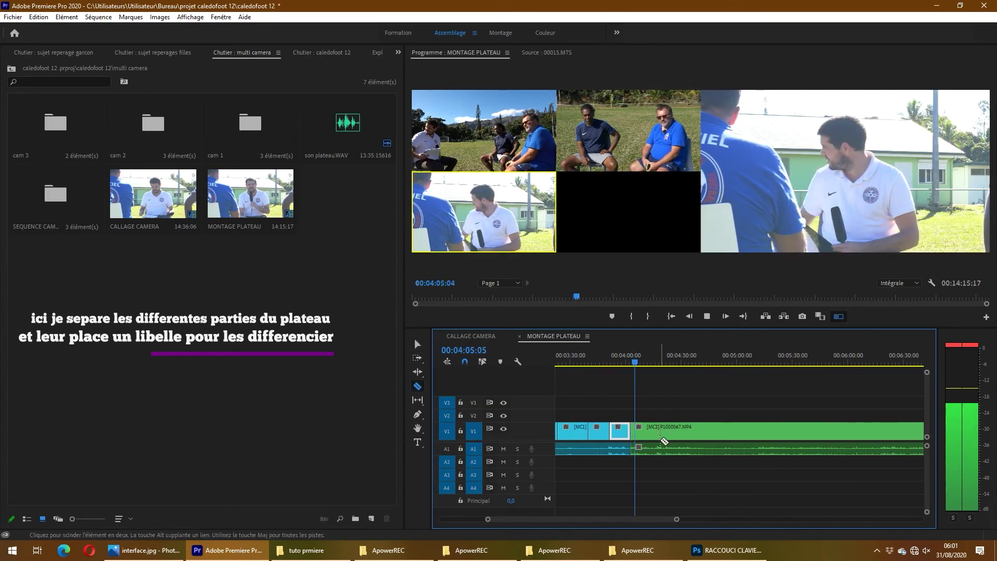
{"action": "left_click", "coordinate": [654, 353]}
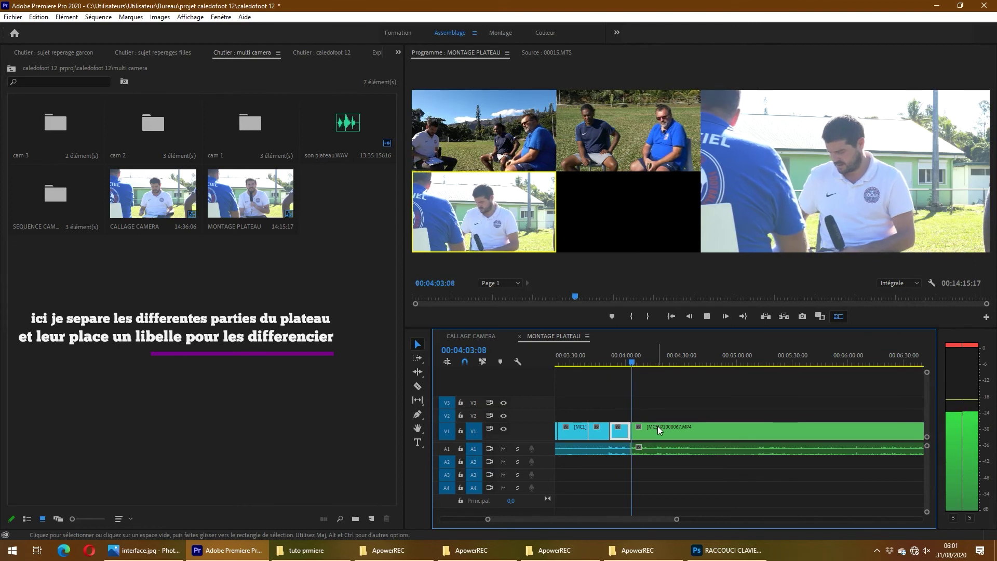
{"action": "key", "text": "c"}
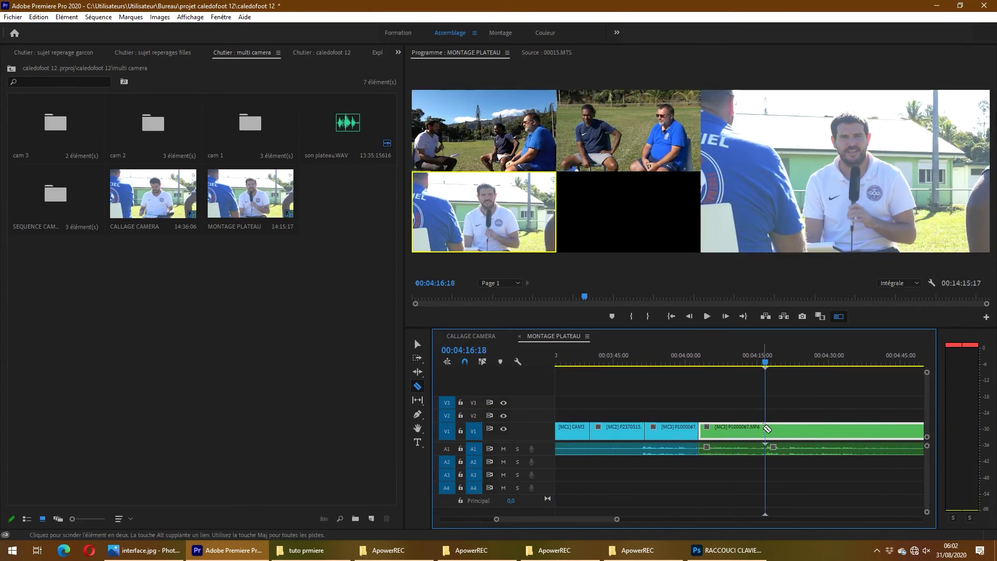
{"action": "left_click", "coordinate": [726, 456]}
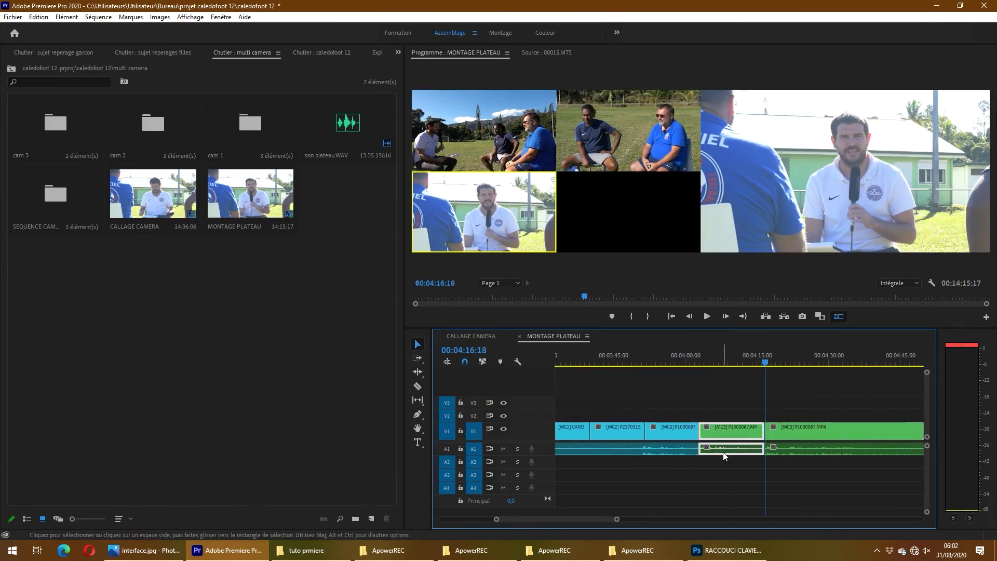
{"action": "key", "text": "Delete"}
Play on, split the green clip again at about 00:04:22 and delete the short piece before it.
{"action": "key", "text": "space"}
{"action": "scroll", "coordinate": [659, 432], "scroll_direction": "down", "scroll_amount": 5}
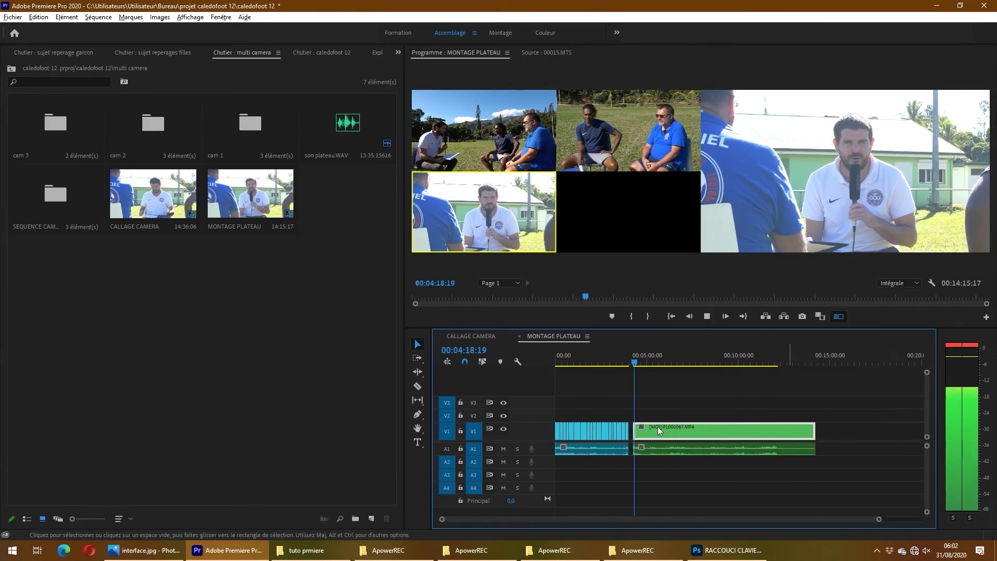
{"action": "scroll", "coordinate": [657, 433], "scroll_direction": "up", "scroll_amount": 3}
{"action": "key", "text": "space"}
{"action": "key", "text": "c"}
{"action": "left_click", "coordinate": [607, 433]}
{"action": "scroll", "coordinate": [604, 437], "scroll_direction": "up", "scroll_amount": 3}
{"action": "key", "text": "v"}
{"action": "left_click", "coordinate": [598, 435]}
{"action": "key", "text": "Delete"}
Resume playback and cut live to cameras 1, 2 and 1 in turn up to about 00:05:39.
{"action": "key", "text": "space"}
{"action": "scroll", "coordinate": [626, 435], "scroll_direction": "down", "scroll_amount": 3}
{"action": "key", "text": "c"}
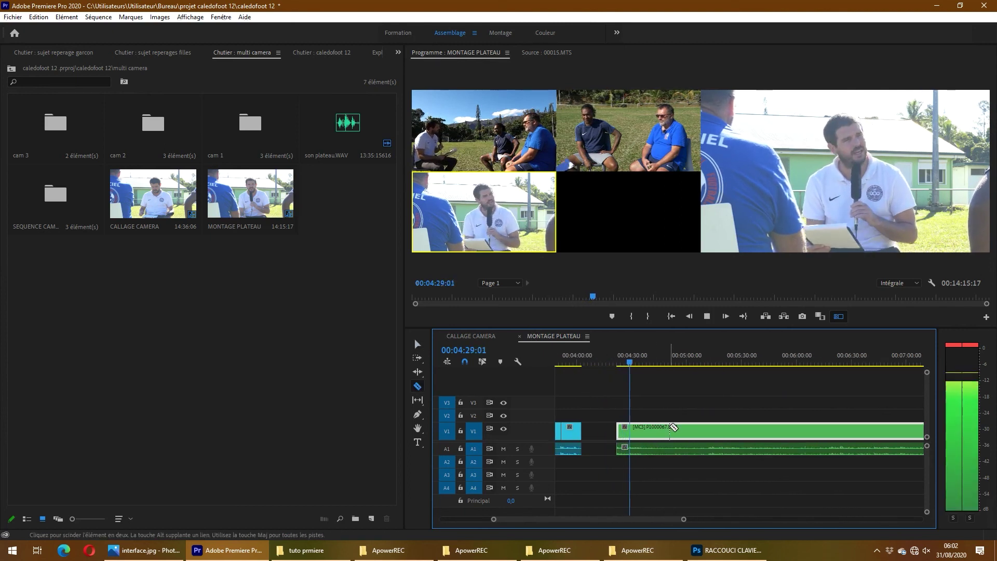
{"action": "scroll", "coordinate": [674, 427], "scroll_direction": "down", "scroll_amount": 1}
{"action": "left_click", "coordinate": [498, 141]}
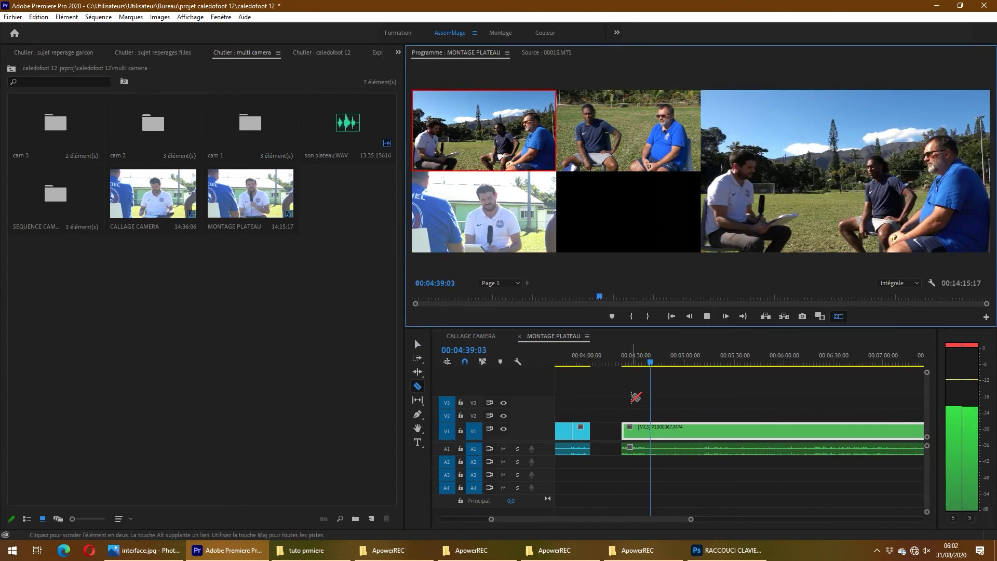
{"action": "left_click", "coordinate": [632, 144]}
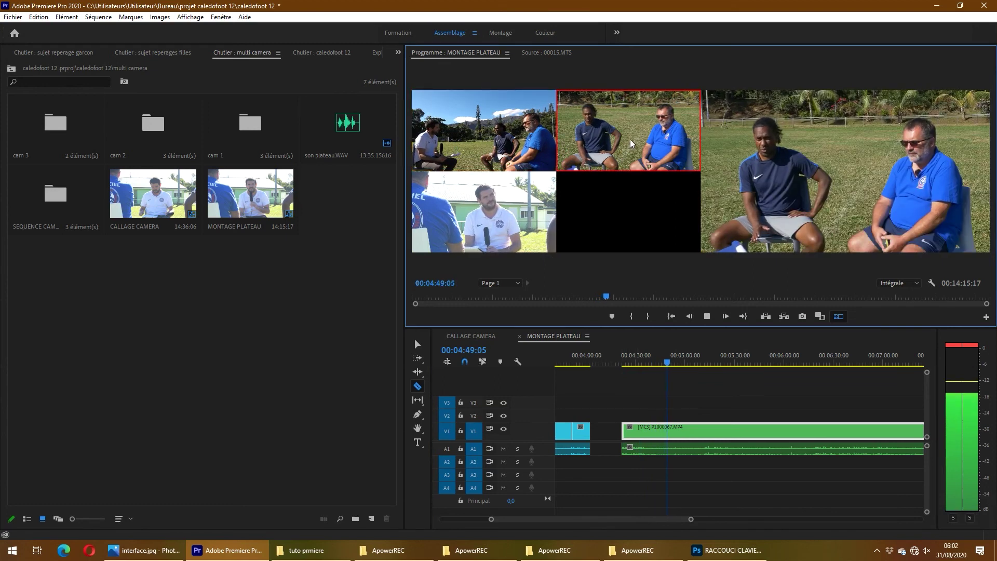
{"action": "scroll", "coordinate": [688, 404], "scroll_direction": "down", "scroll_amount": 4}
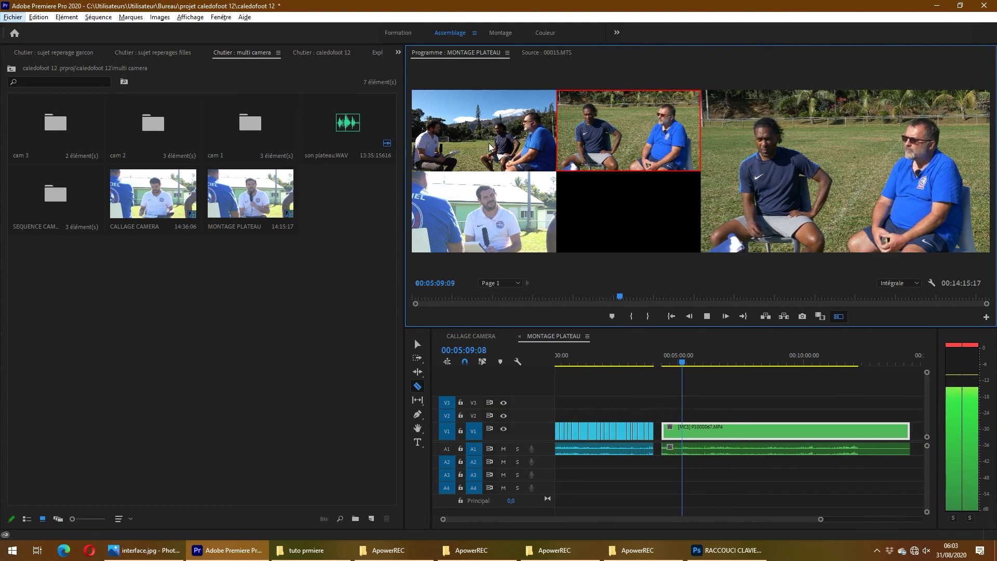
{"action": "left_click", "coordinate": [489, 147]}
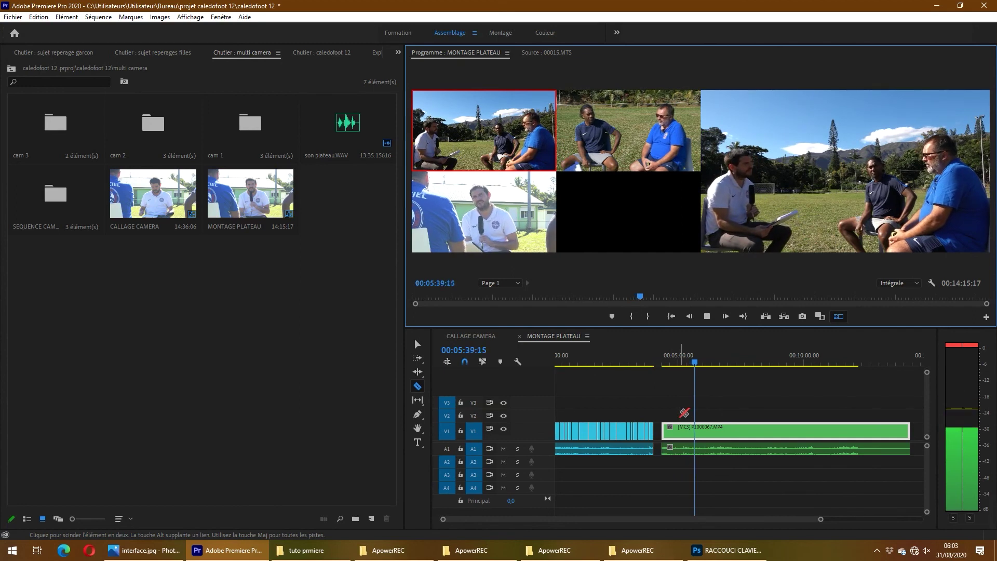
Cut live to cameras 2, 1 and 3 in turn and stop playback at 00:06:34:02.
{"action": "key", "text": "minus"}
{"action": "key", "text": "equal"}
{"action": "key", "text": "2"}
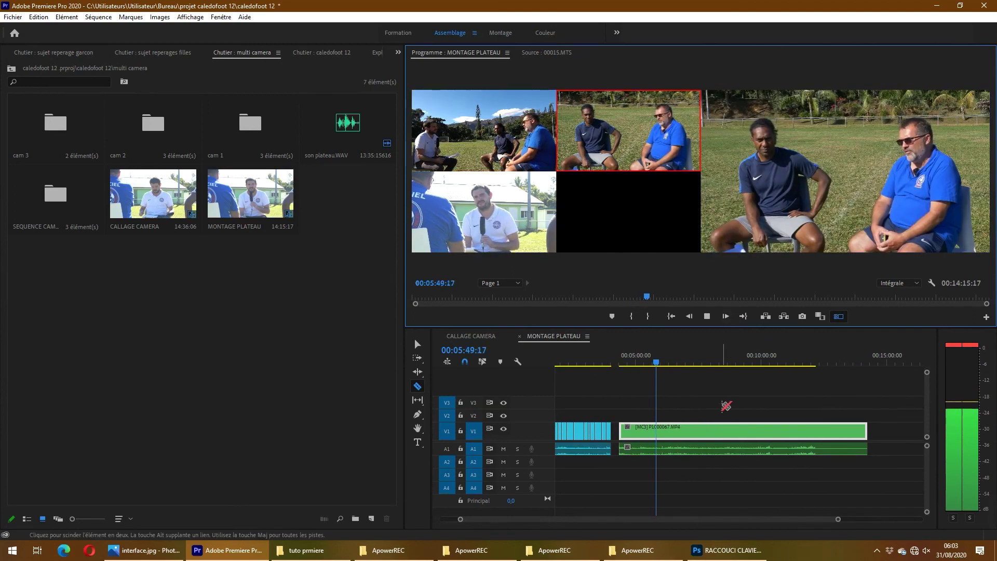
{"action": "left_click", "coordinate": [505, 130]}
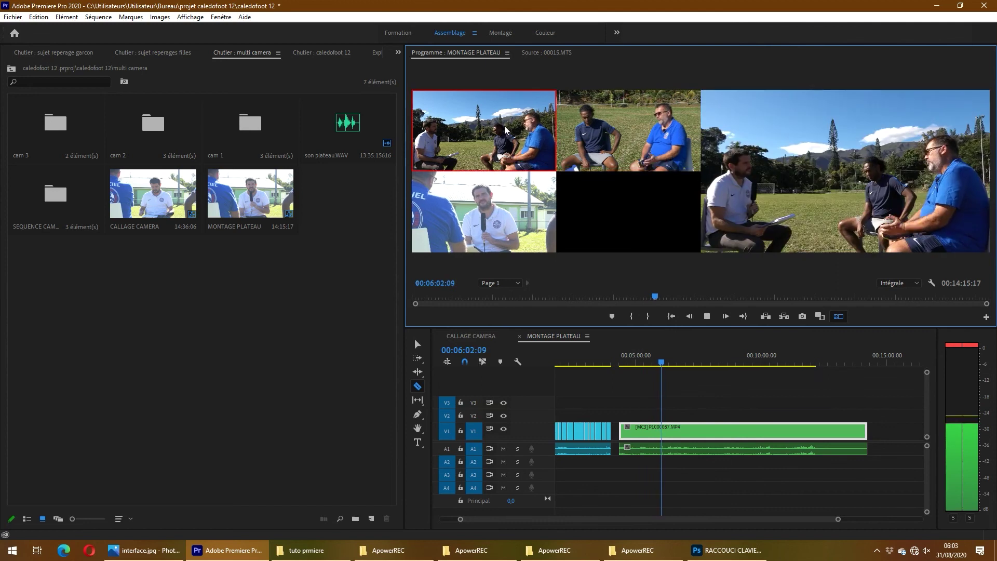
{"action": "left_click", "coordinate": [512, 198]}
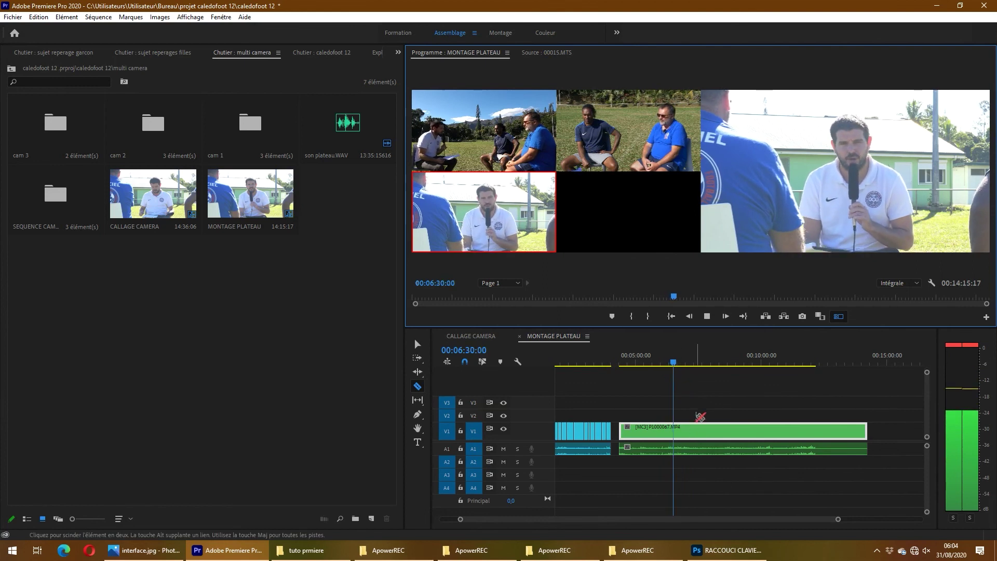
{"action": "key", "text": "space"}
Apply a beige label to the second group of live-cut clips and sound, ending at 00:06:34:02.
{"action": "key", "text": "v"}
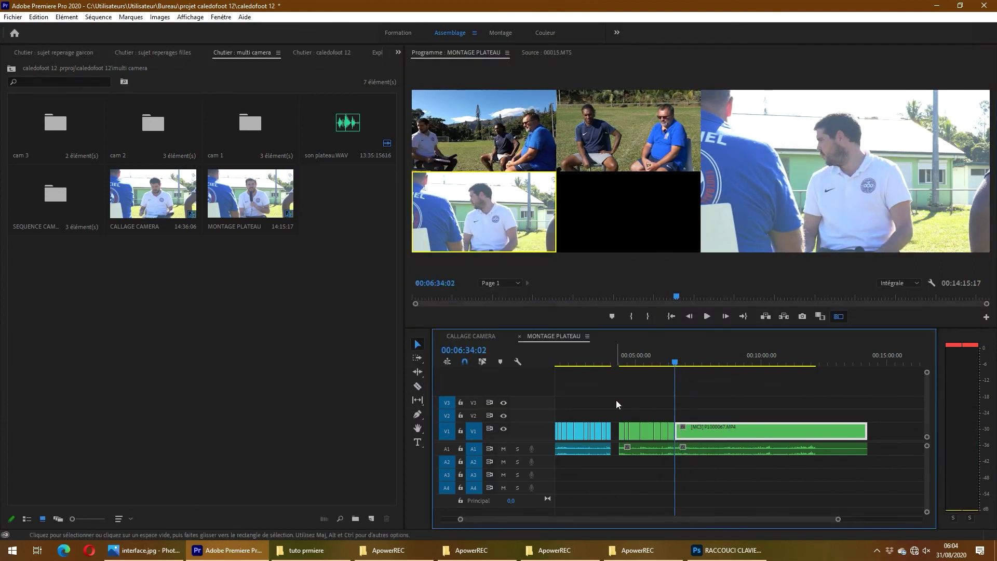
{"action": "right_click", "coordinate": [665, 431]}
{"action": "mouse_move", "coordinate": [779, 297]}
{"action": "left_click", "coordinate": [901, 450]}
Shift the remaining green clip to start at about 00:07:05 and play its opening up to 00:07:13:07.
{"action": "left_click_drag", "start_coordinate": [719, 434], "coordinate": [732, 434]}
{"action": "left_click", "coordinate": [690, 355]}
{"action": "key", "text": "space"}
{"action": "key", "text": "="}
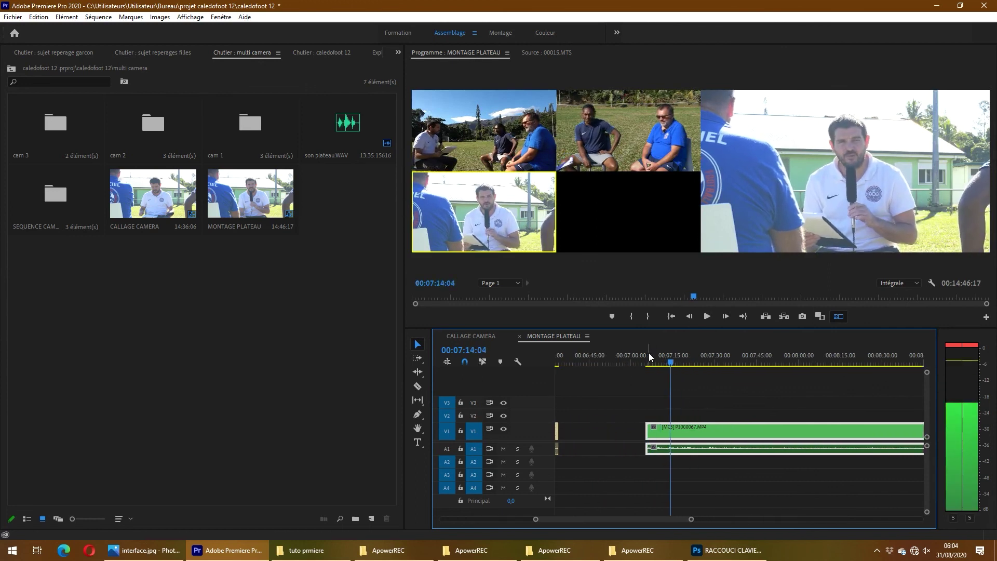
{"action": "key", "text": "equal"}
{"action": "key", "text": "equal"}
{"action": "key", "text": "space"}
{"action": "key", "text": "space"}
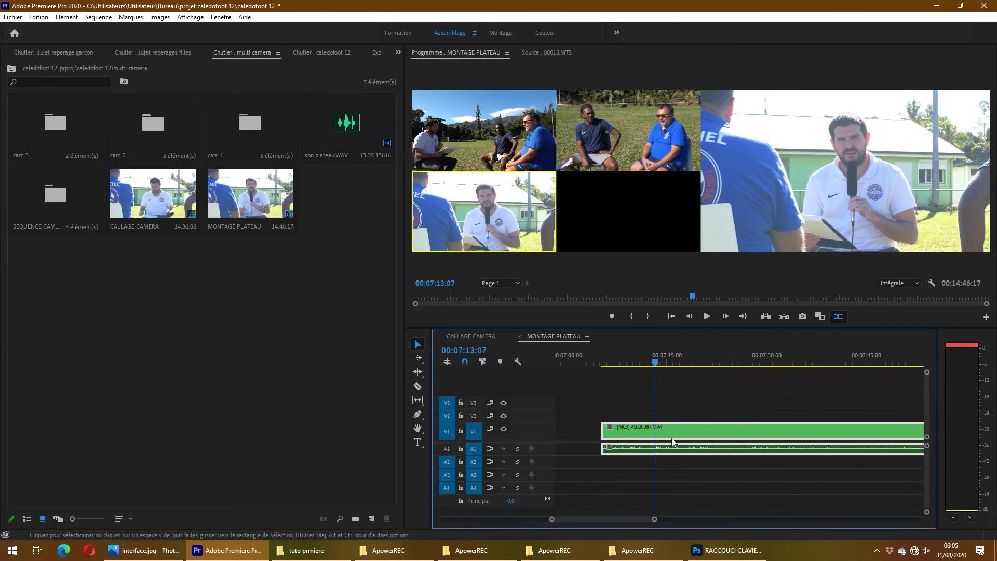
Resume playback of the third part and cut live to cameras 1 and 3 by about 00:07:33.
{"action": "key", "text": "minus"}
{"action": "key", "text": "minus"}
{"action": "key", "text": "minus"}
{"action": "key", "text": "equal"}
{"action": "left_click", "coordinate": [560, 258]}
{"action": "key", "text": "1"}
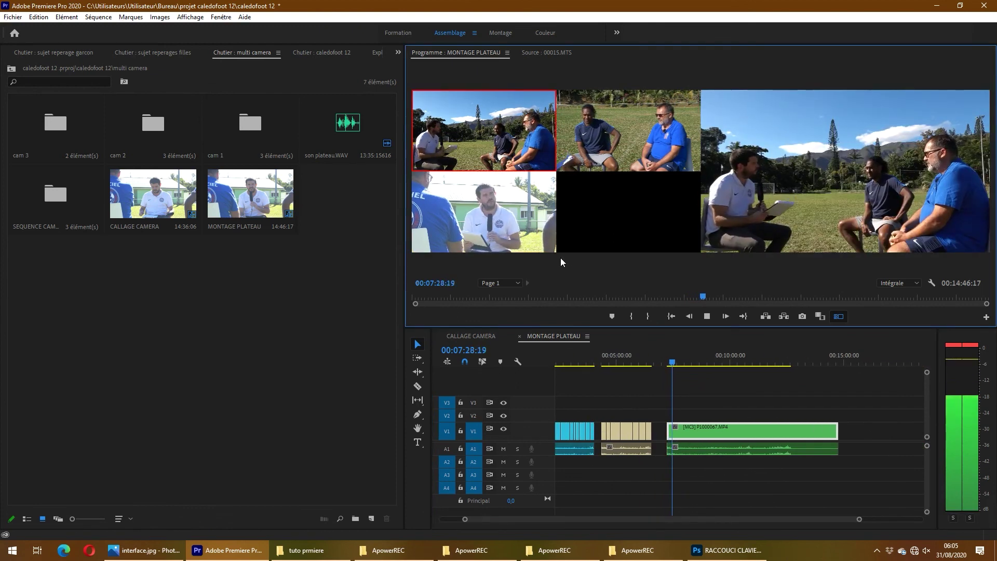
{"action": "left_click", "coordinate": [503, 216]}
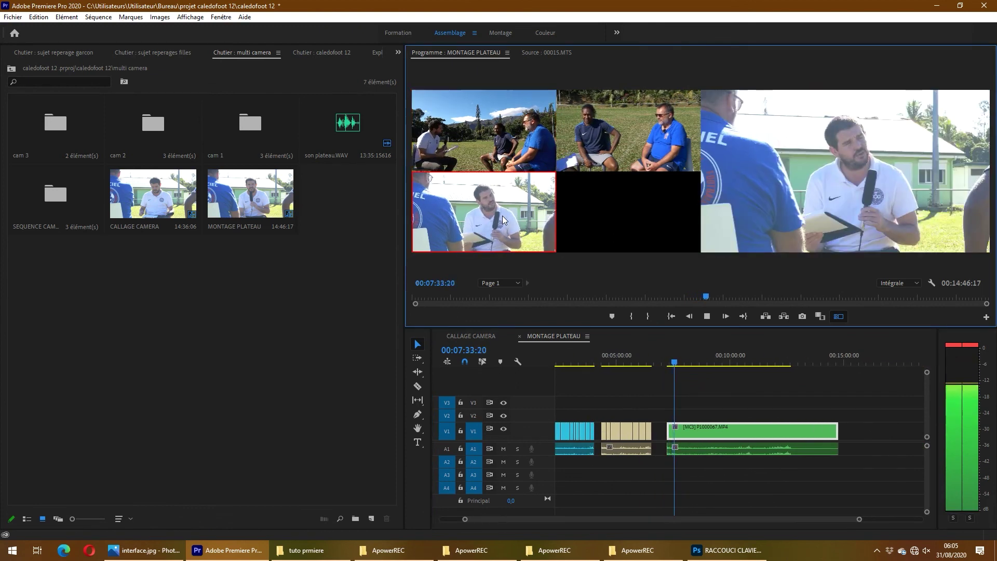
Alternate live cuts between cameras 2 and 1 in the third part, starting and ending on camera 2, by about 00:08:59.
{"action": "left_click", "coordinate": [592, 135]}
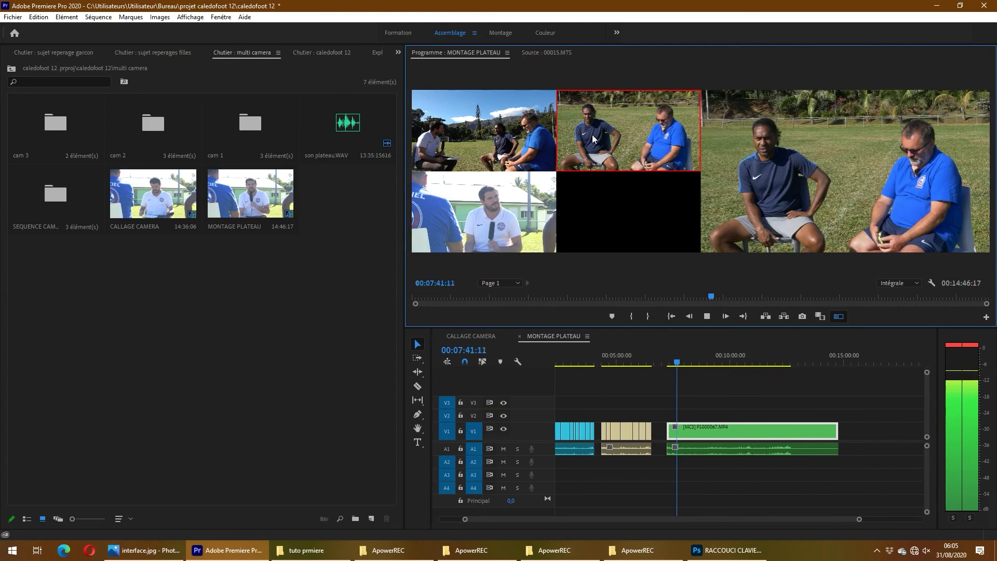
{"action": "left_click", "coordinate": [499, 136]}
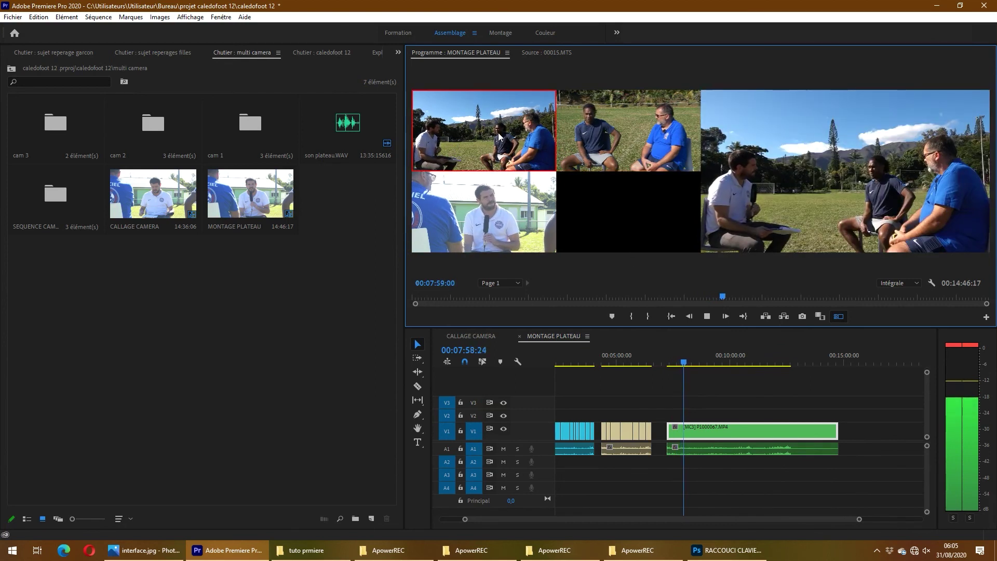
{"action": "left_click", "coordinate": [585, 130]}
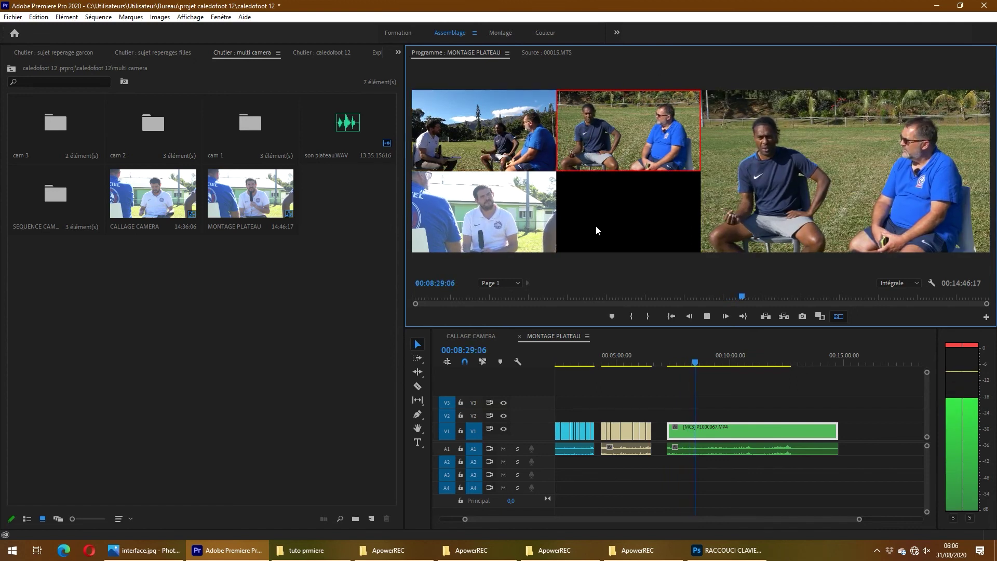
{"action": "left_click", "coordinate": [516, 132]}
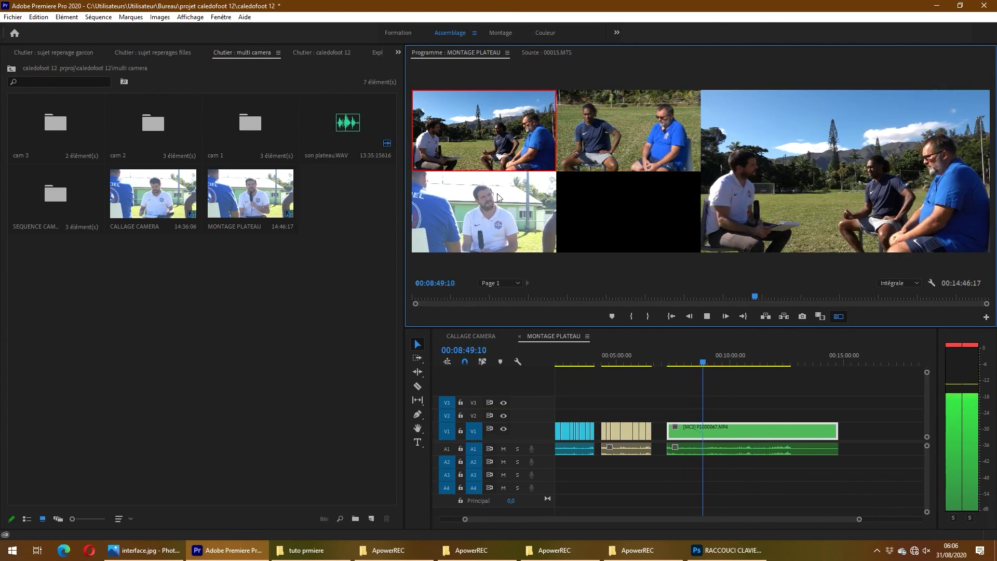
{"action": "left_click", "coordinate": [600, 100]}
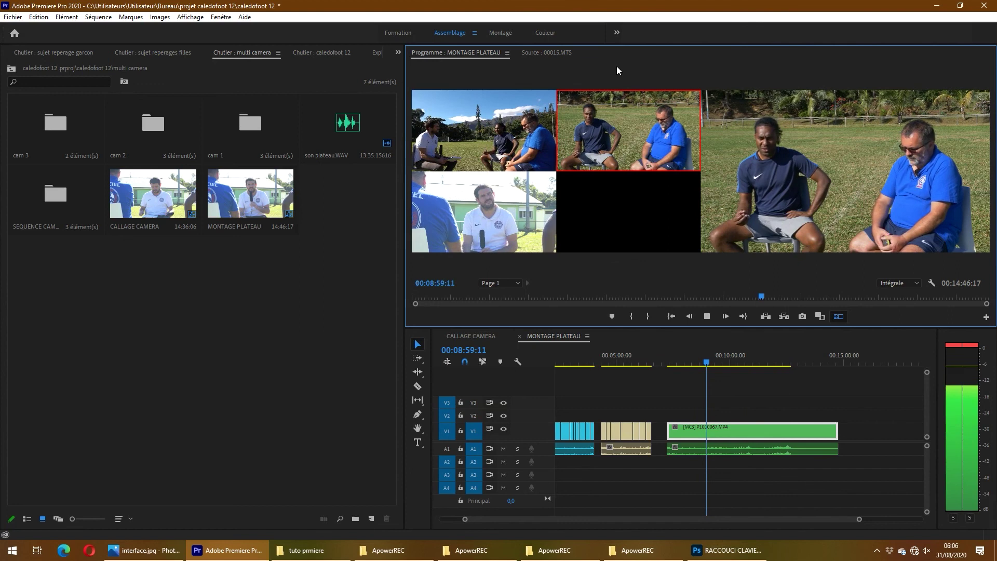
Cut live to cameras 3, 1, 2, 1 and 2 in turn, from about 00:09:09 to 00:09:49.
{"action": "left_click", "coordinate": [503, 195]}
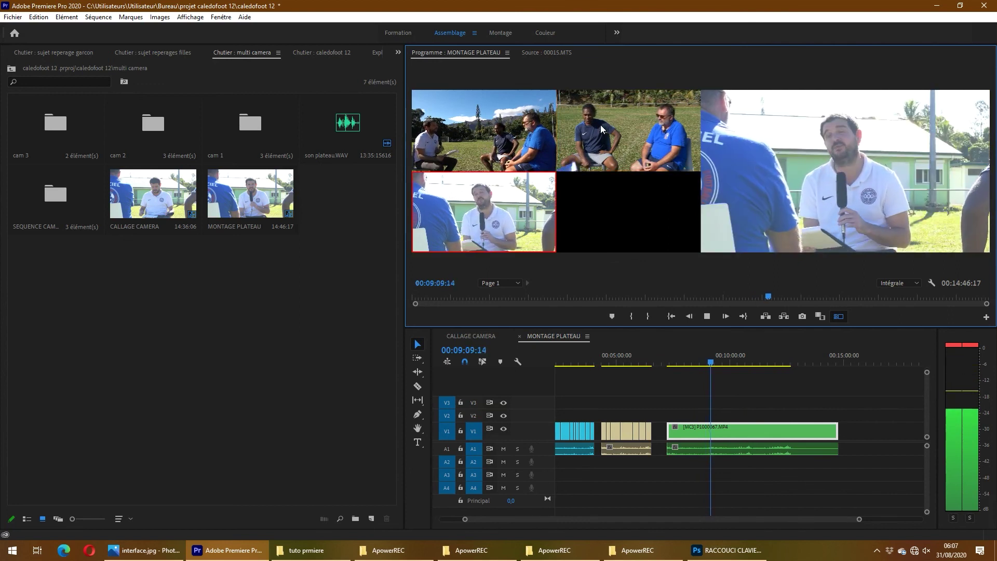
{"action": "left_click", "coordinate": [447, 115]}
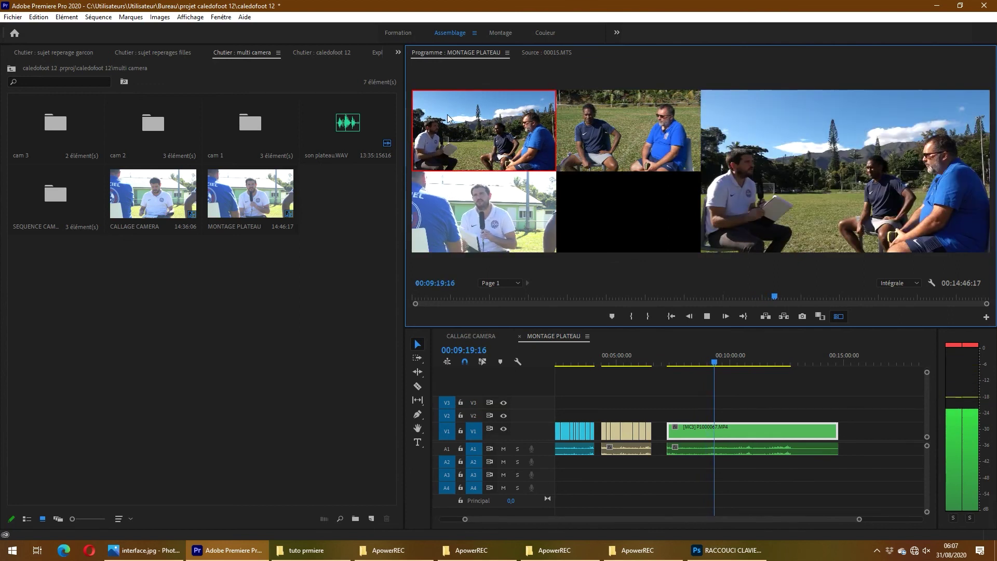
{"action": "left_click", "coordinate": [588, 130]}
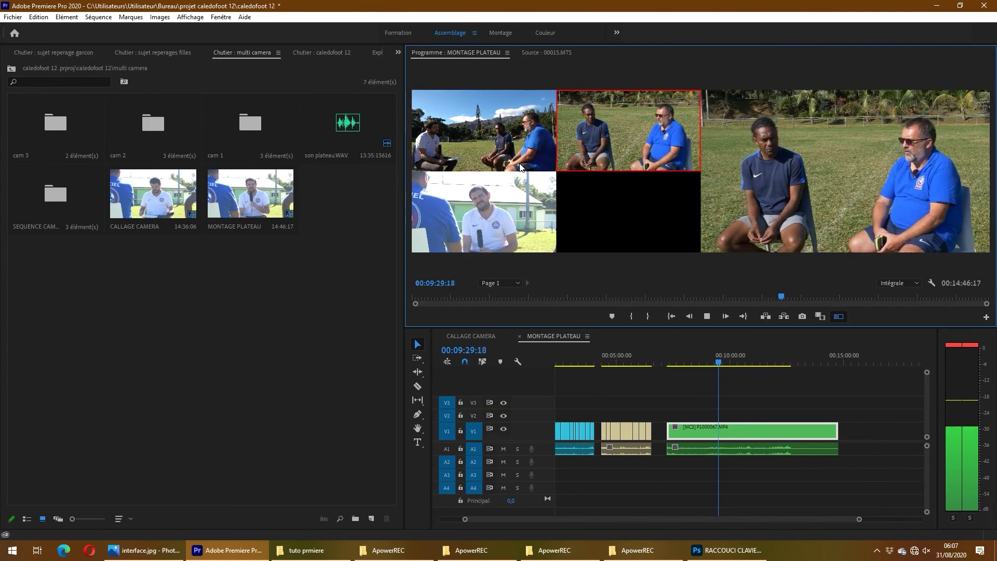
{"action": "left_click", "coordinate": [528, 145]}
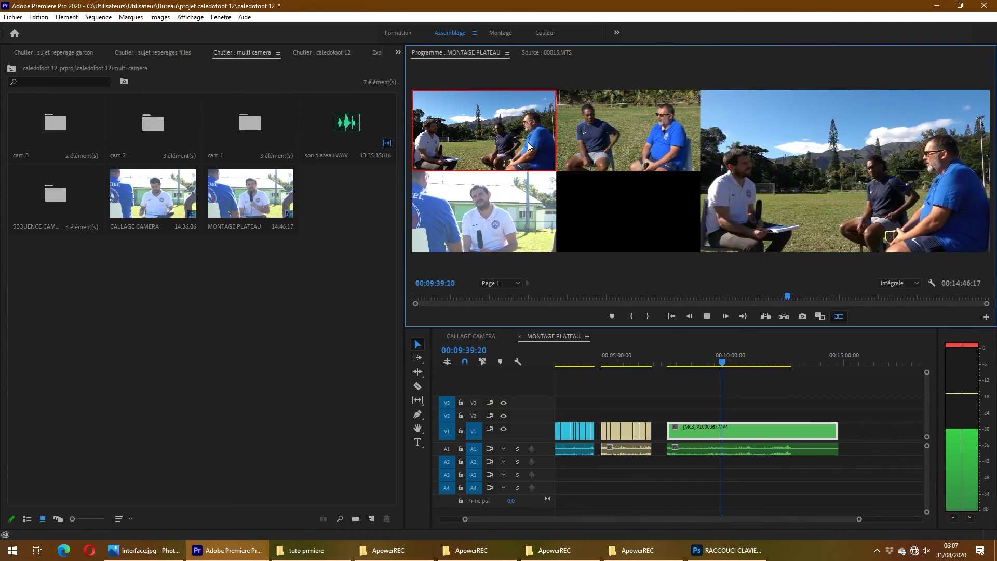
{"action": "left_click", "coordinate": [638, 144]}
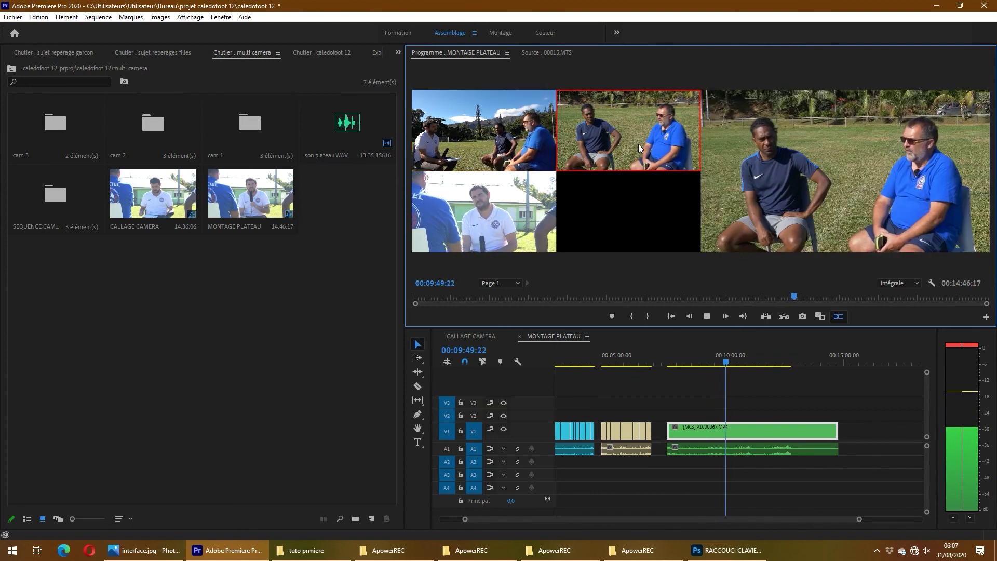